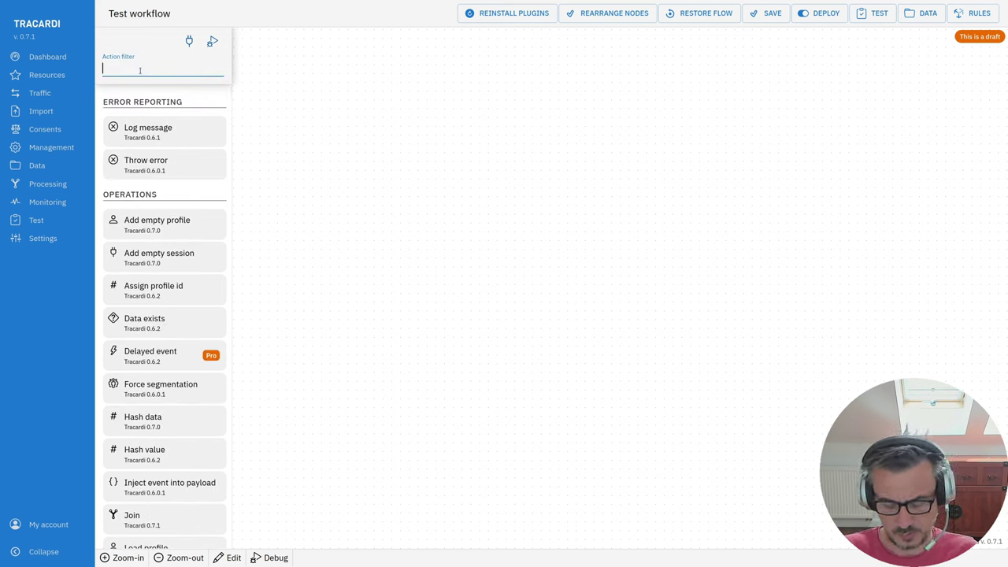
Add a Start node and an End node below it on the workflow canvas, and connect Start to End.
text(STAR)
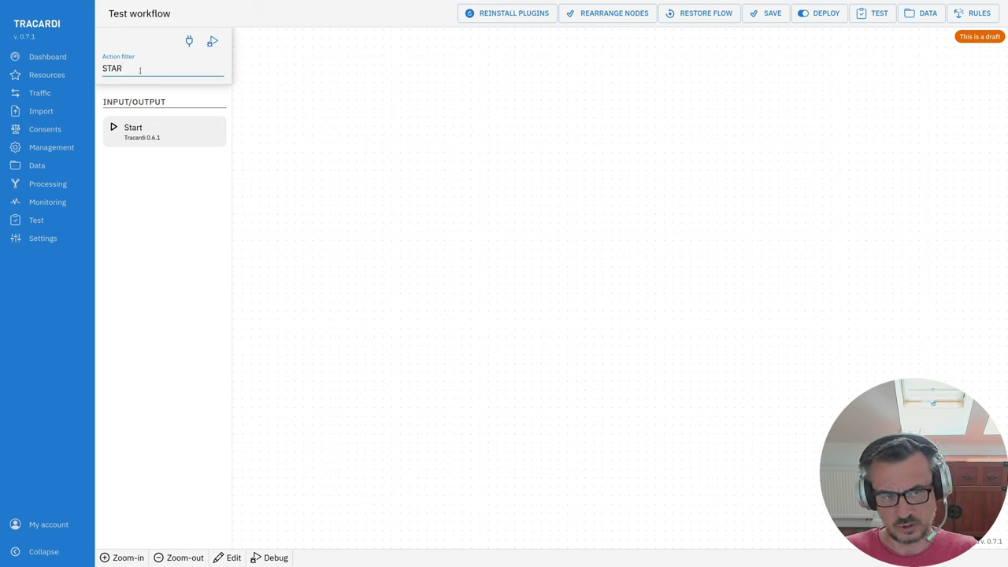
drag(135, 131, 504, 124)
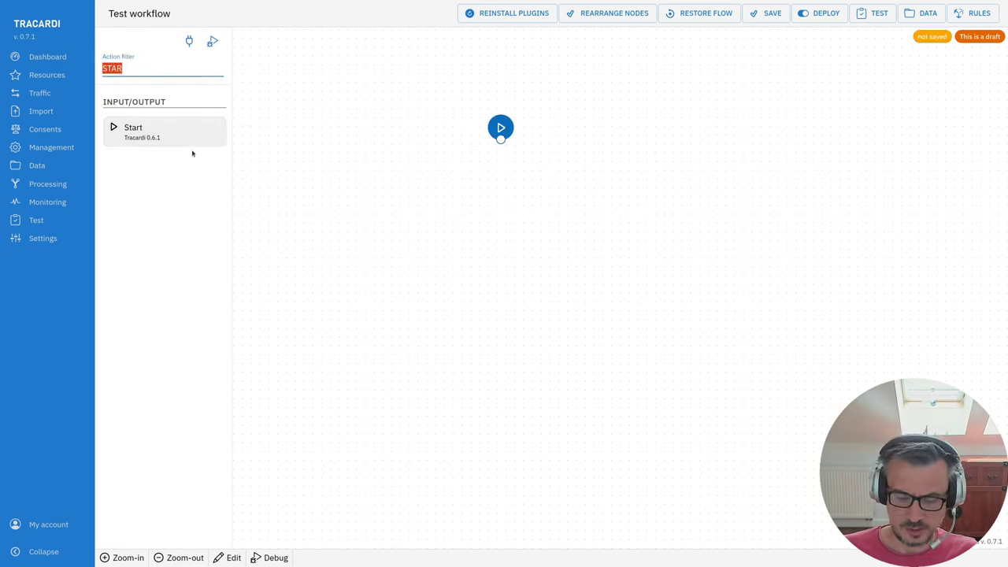
text(END)
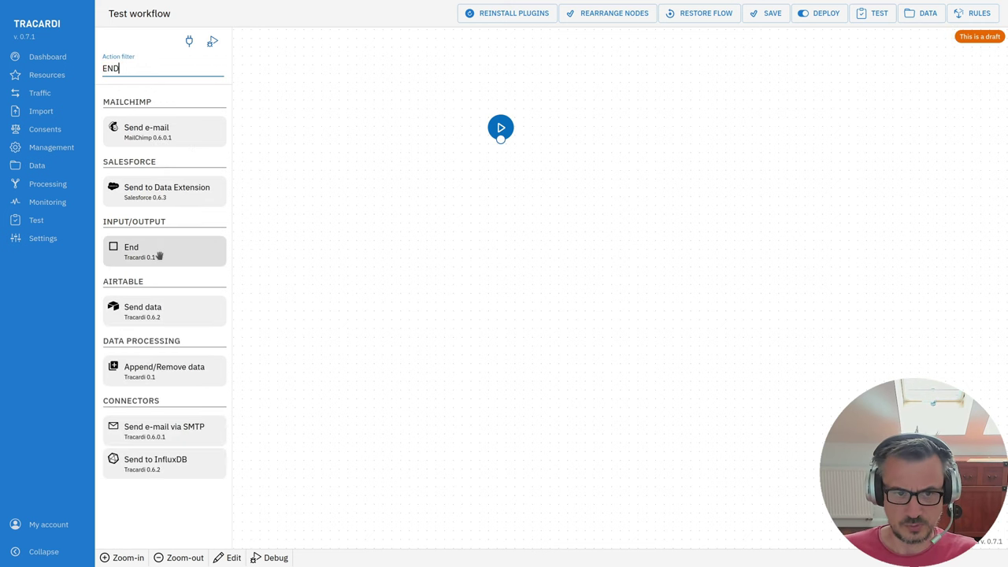
drag(158, 257, 520, 253)
drag(501, 139, 500, 228)
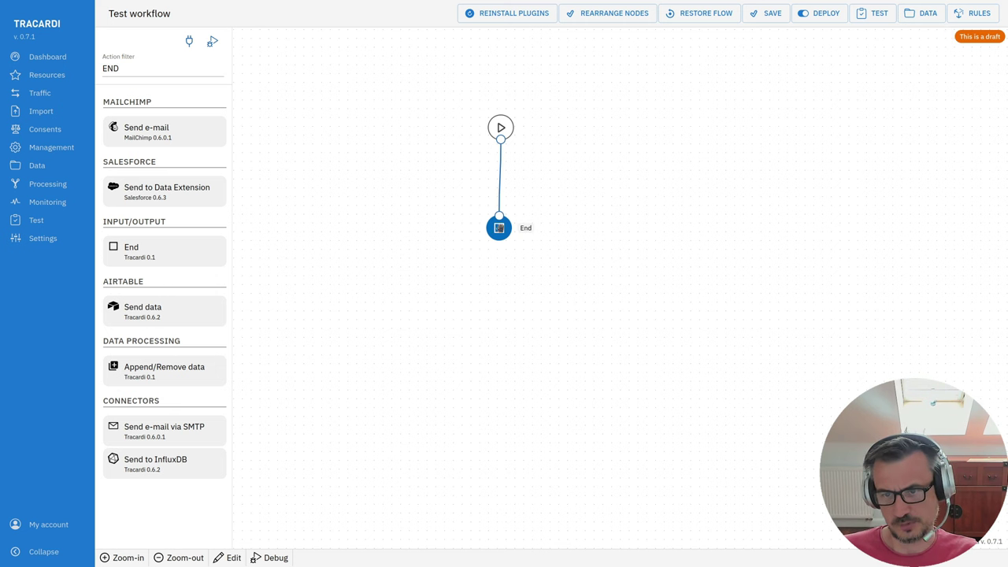
Rename the Start node as "Start NODE".
drag(502, 128, 494, 140)
click(495, 140)
click(740, 53)
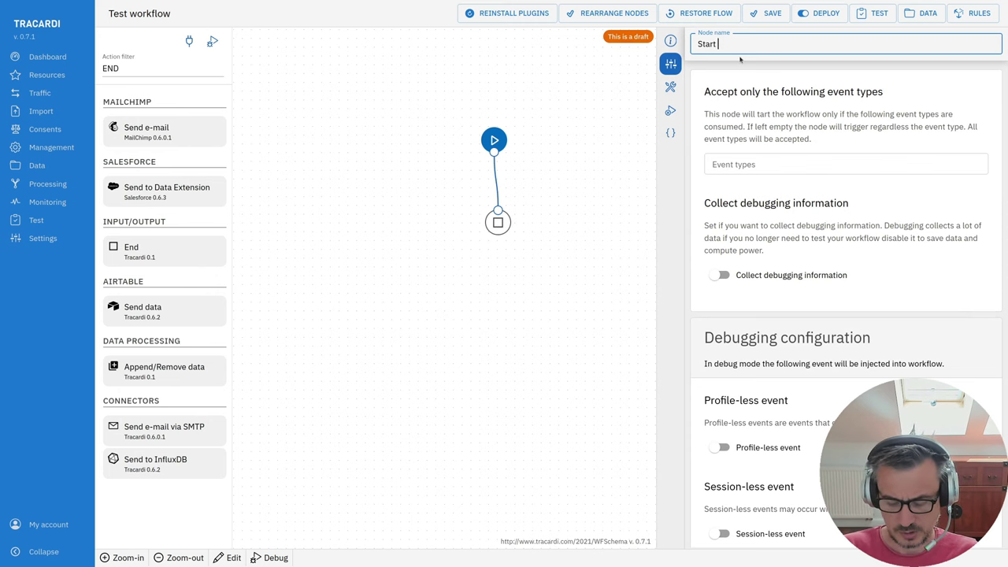
text(NODE)
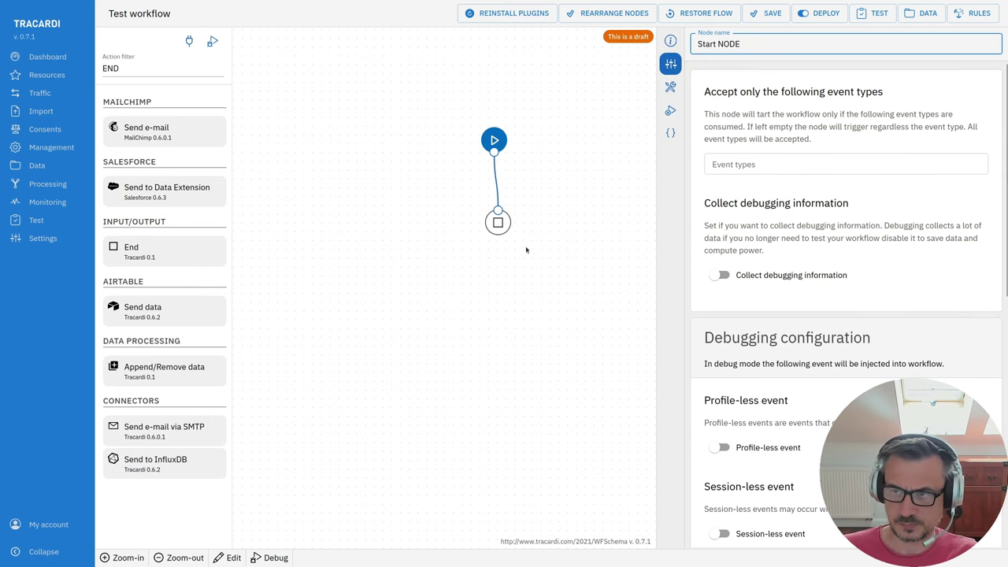
click(573, 254)
Restrict Start NODE to accept only the page-view event type and save its configuration.
click(495, 140)
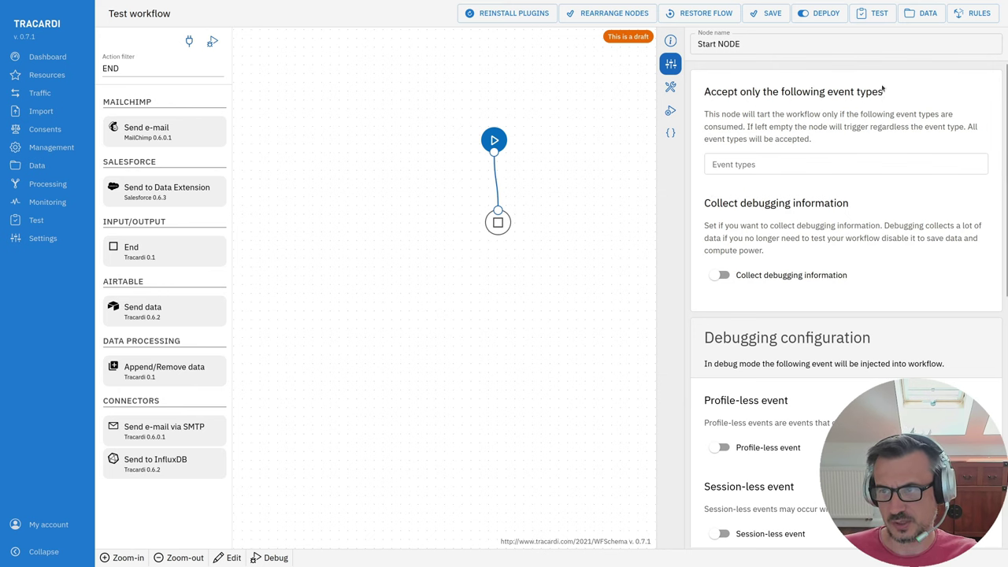
click(783, 163)
click(783, 190)
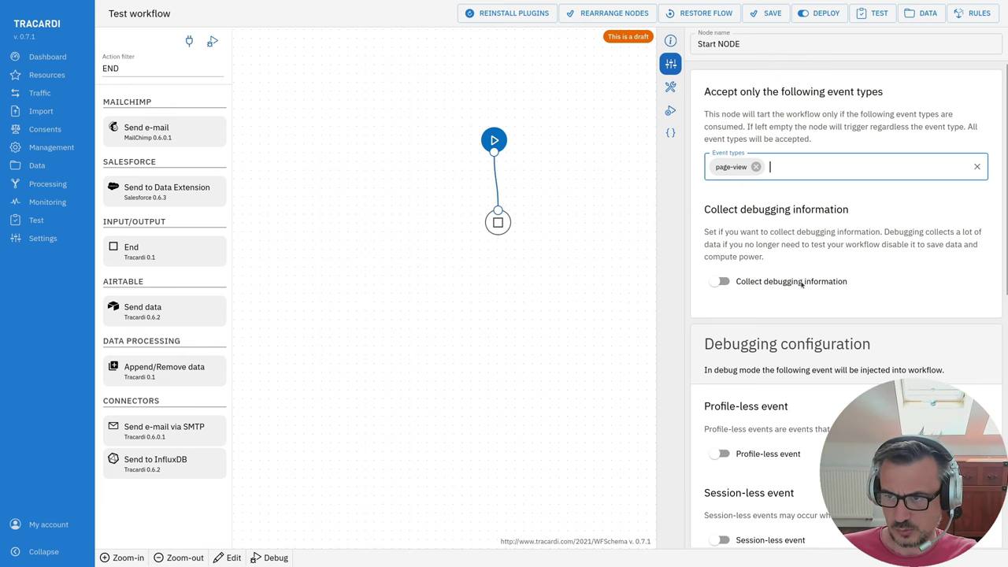
scroll(802, 285, down, 5)
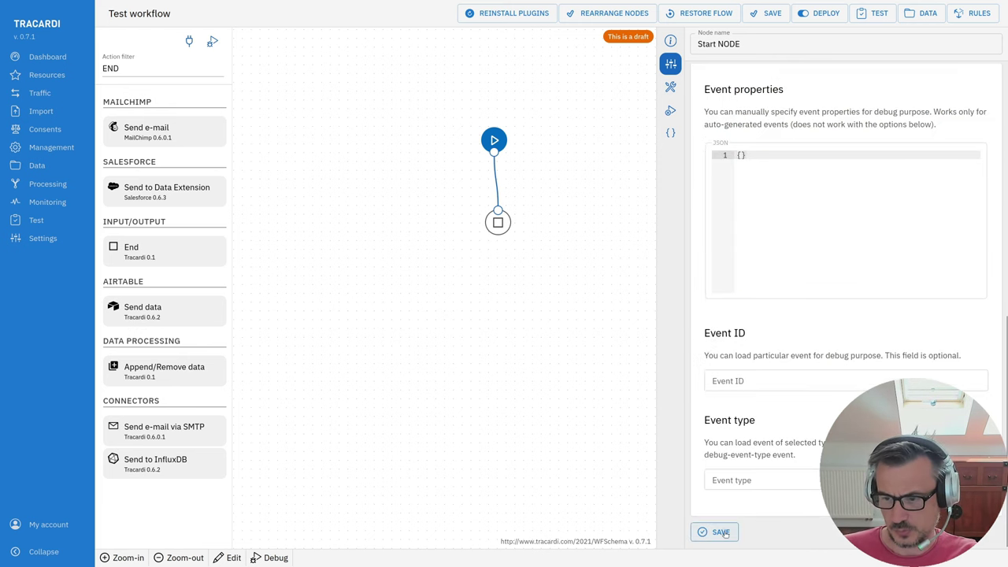
Reposition Start NODE and the End node so they line up vertically.
mouse_move(494, 141)
mouse_down()
mouse_move(513, 131)
mouse_move(529, 140)
mouse_move(488, 135)
mouse_up()
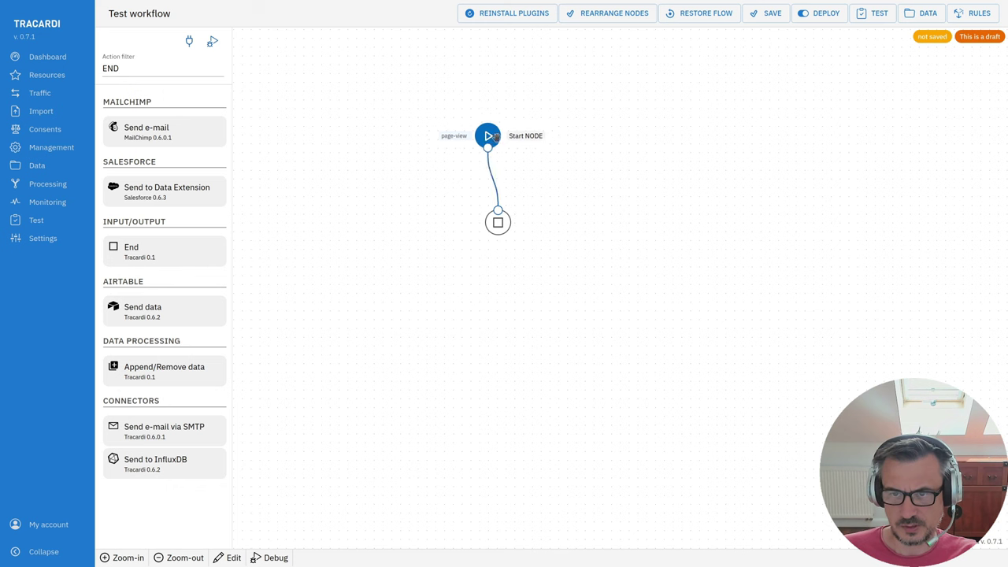
drag(498, 222, 490, 219)
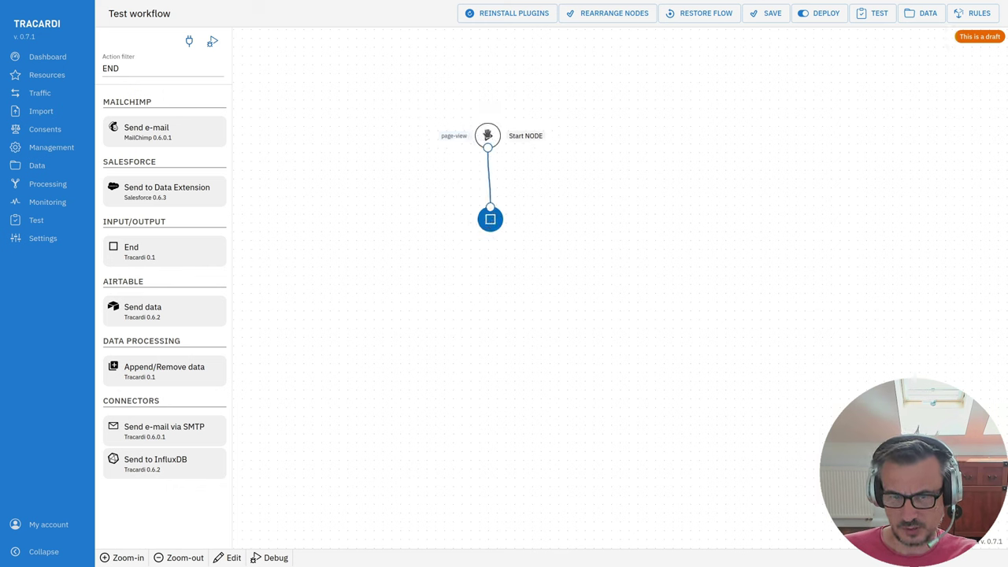
drag(487, 135, 490, 140)
Find the Start action and place a second Start node beside Start NODE.
double_click(126, 68)
text(sTART)
drag(150, 131, 568, 138)
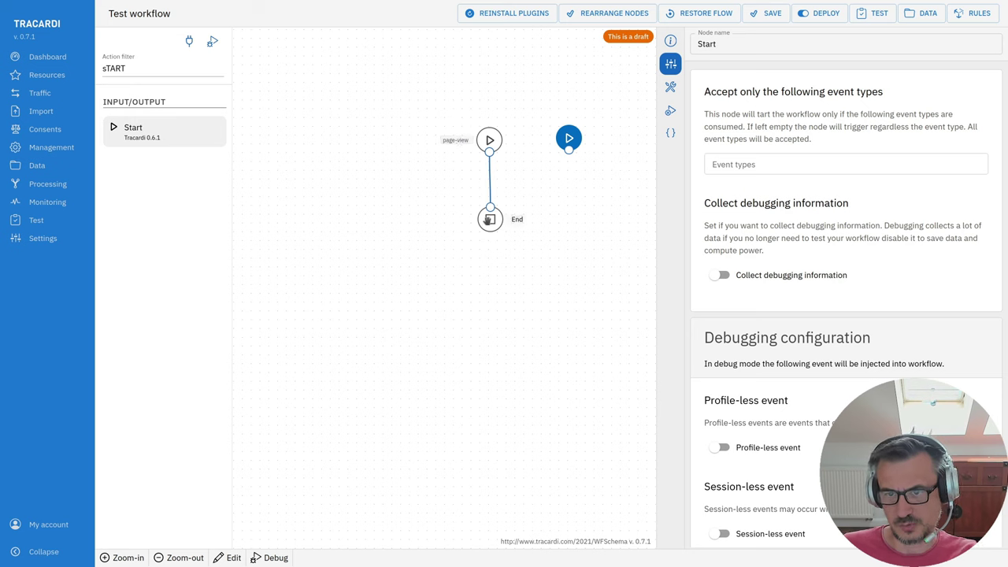
Shift Start NODE and its connected End node away from the second Start node to make room.
drag(490, 219, 448, 227)
drag(487, 143, 413, 148)
drag(448, 227, 436, 230)
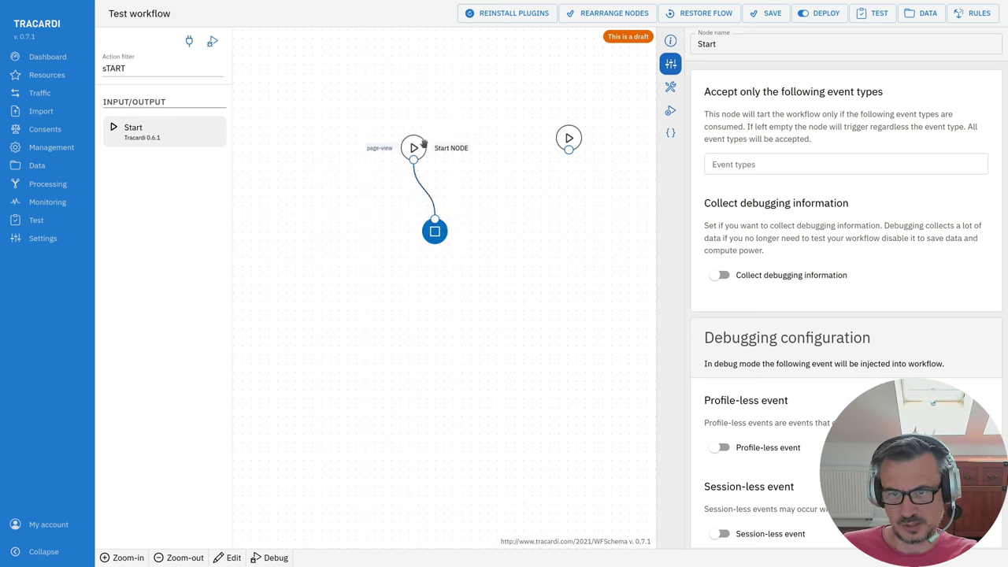
drag(413, 148, 405, 144)
drag(434, 229, 429, 229)
Move the second Start node closer and level with Start NODE, and align the End node directly beneath Start NODE.
drag(569, 138, 533, 147)
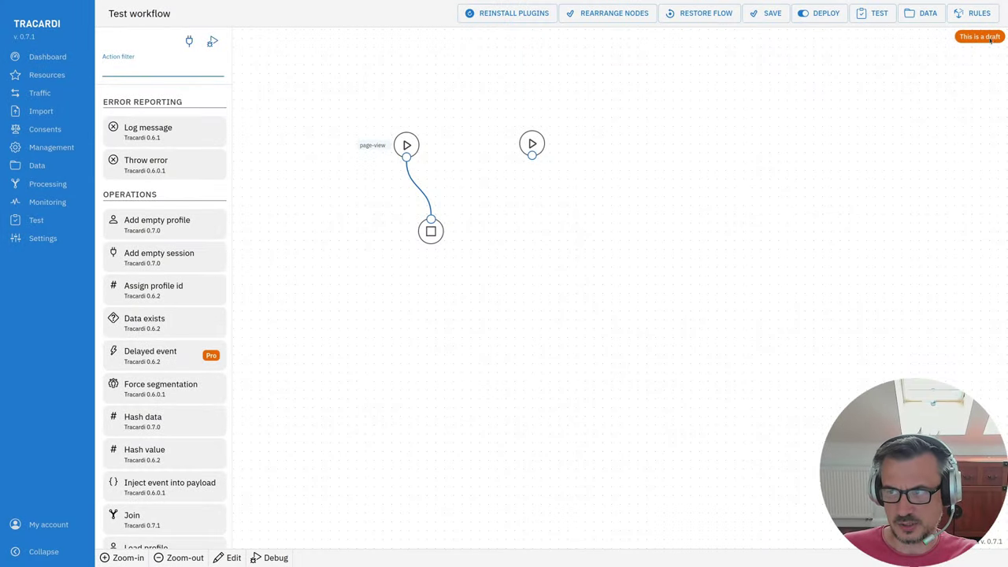
drag(532, 147, 513, 146)
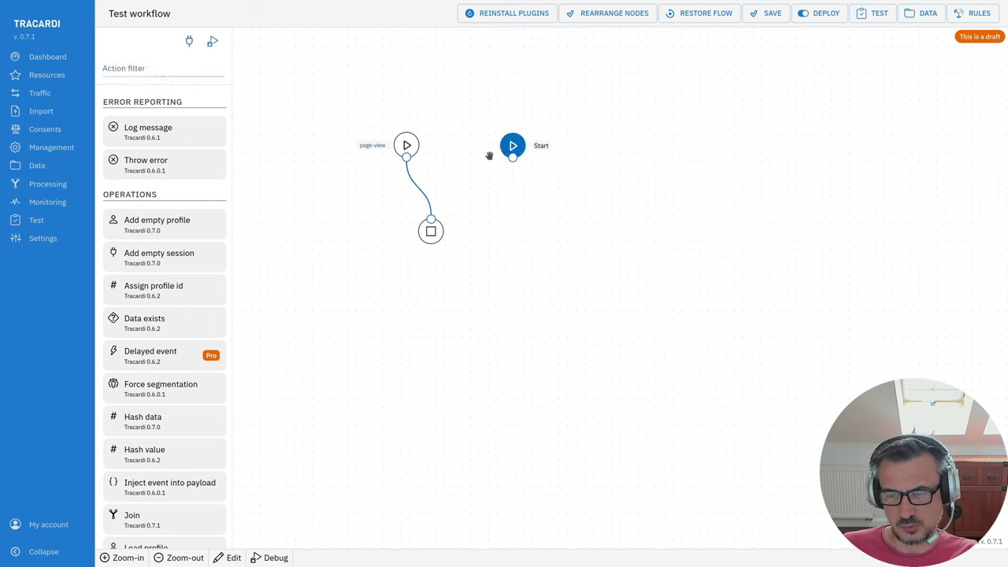
click(795, 128)
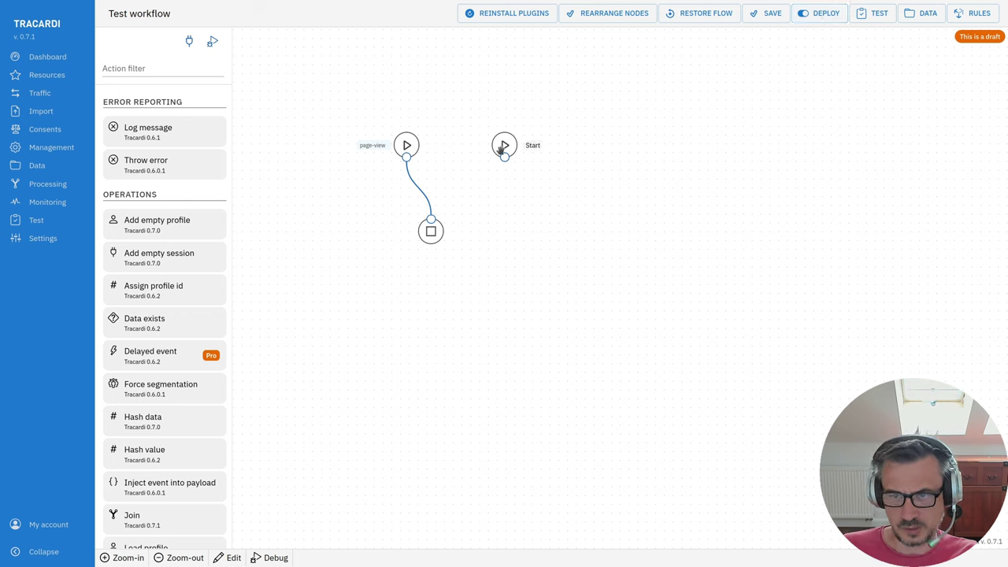
drag(504, 146, 498, 146)
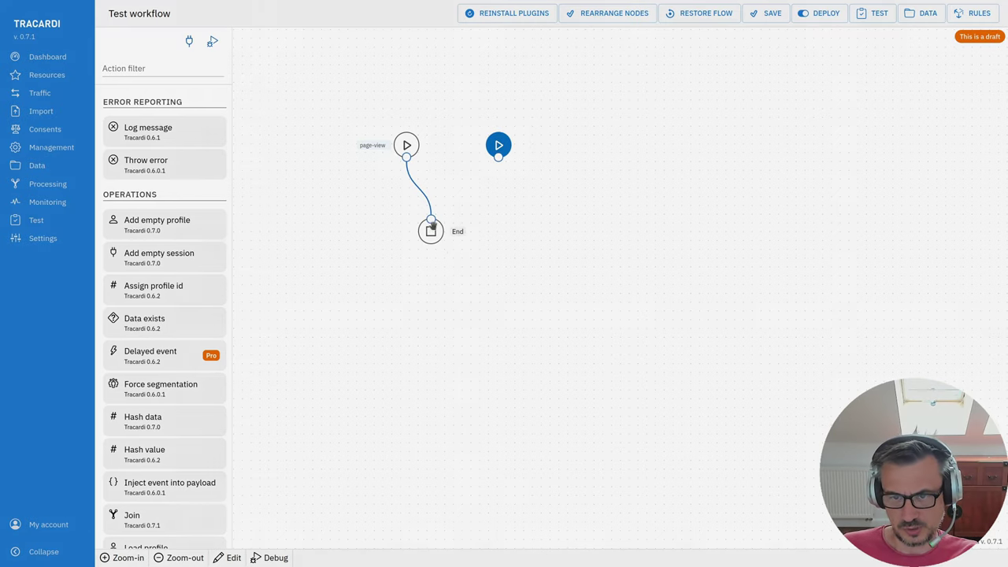
drag(432, 226, 407, 229)
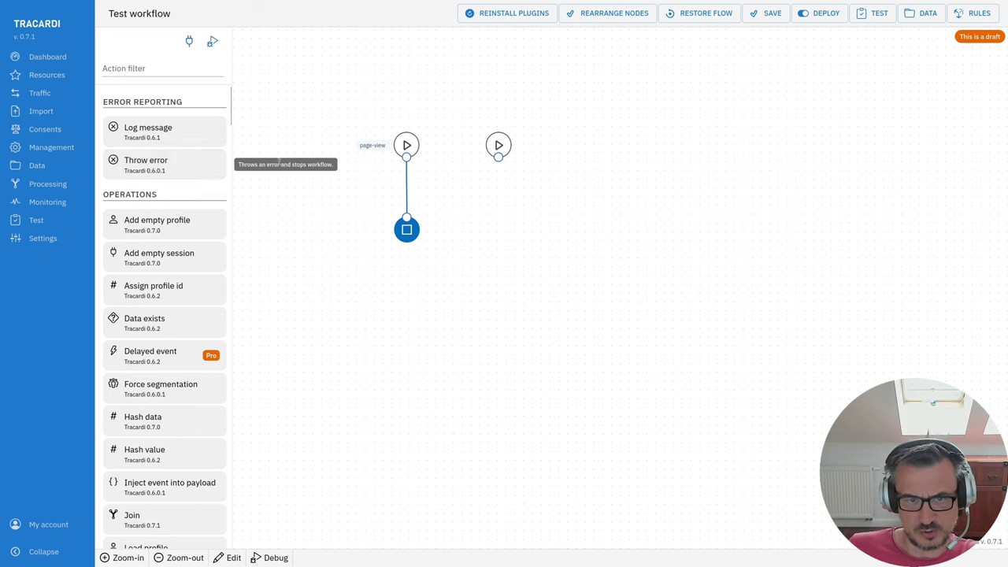
Add a Throw error node connected to the second Start node, and place an unconnected Join node below the two flows.
drag(189, 162, 489, 233)
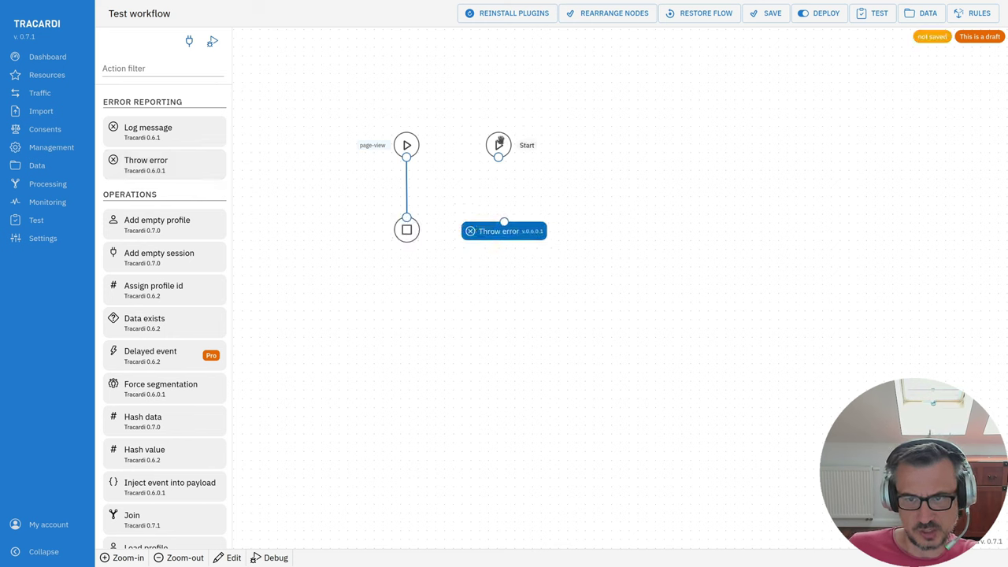
drag(498, 157, 496, 223)
scroll(184, 235, down, 3)
scroll(185, 235, down, 2)
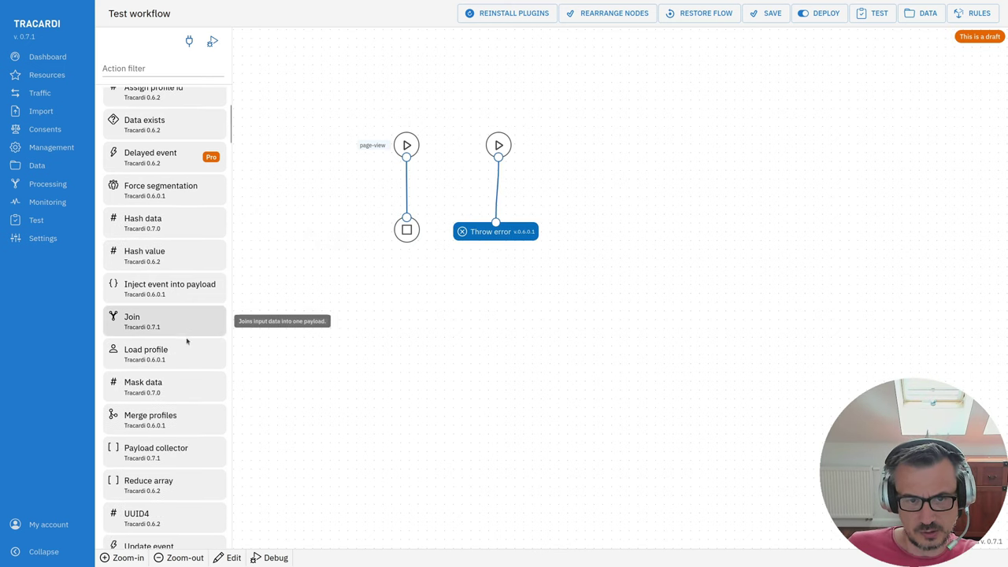
drag(184, 320, 446, 298)
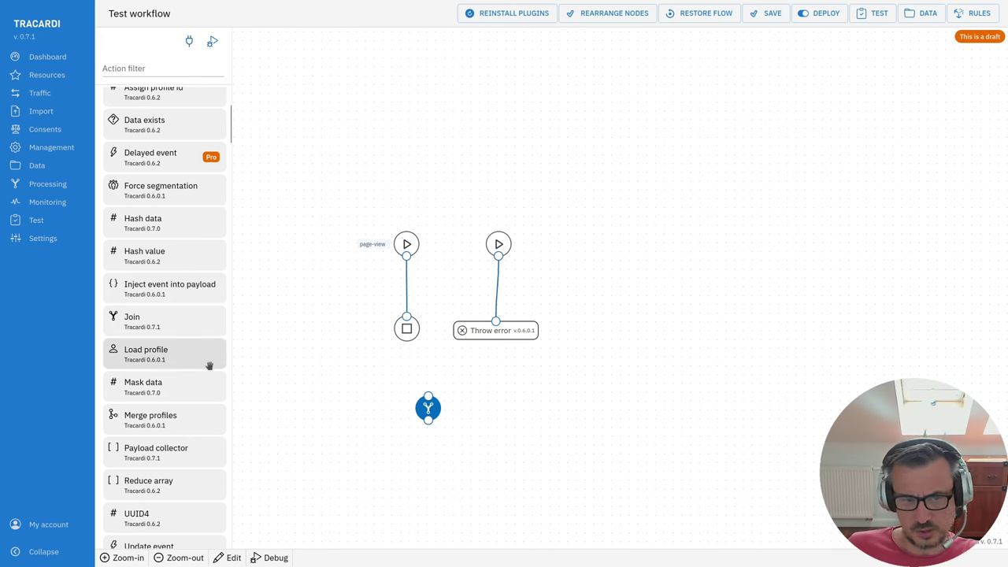
View the documentation of the Log message action and close it.
scroll(169, 283, up, 3)
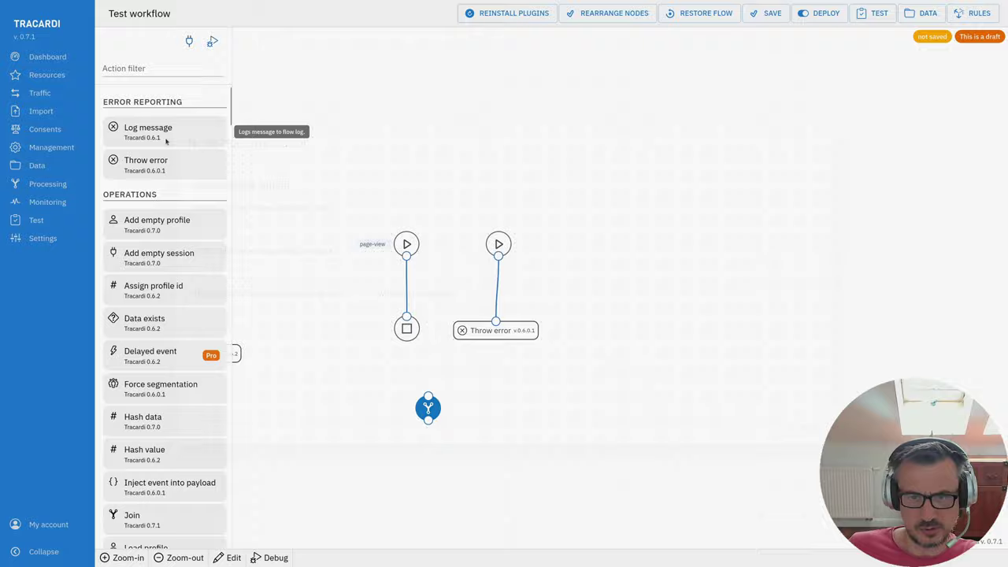
click(166, 140)
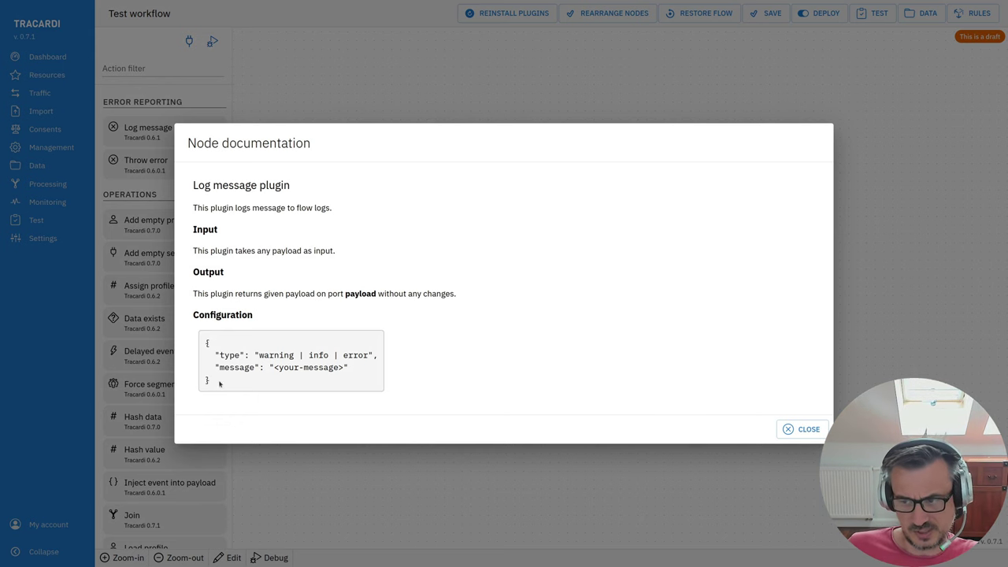
key(Escape)
Shift the Throw error node slightly to the right and look through the configuration form of the second Start node.
drag(489, 335, 509, 335)
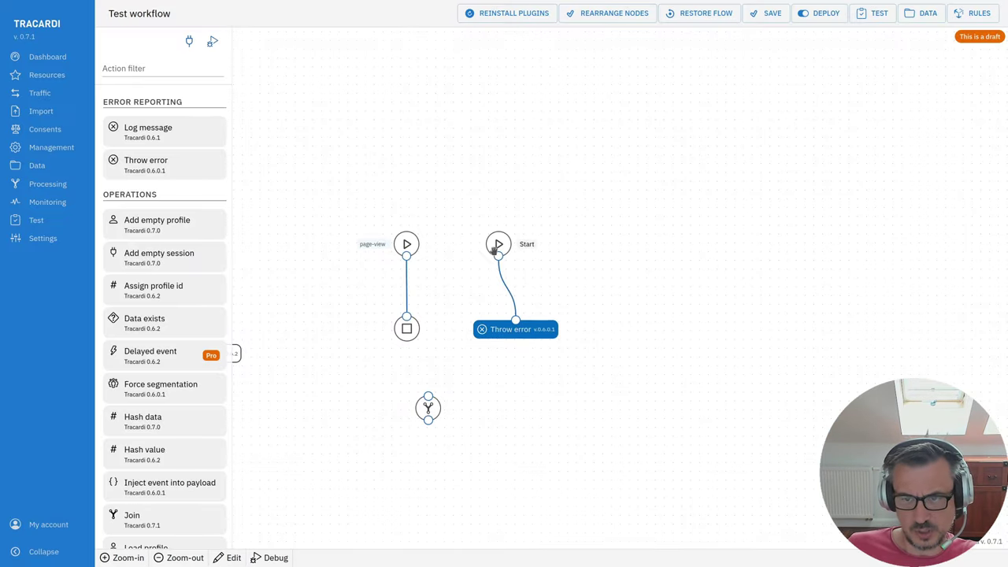
click(497, 245)
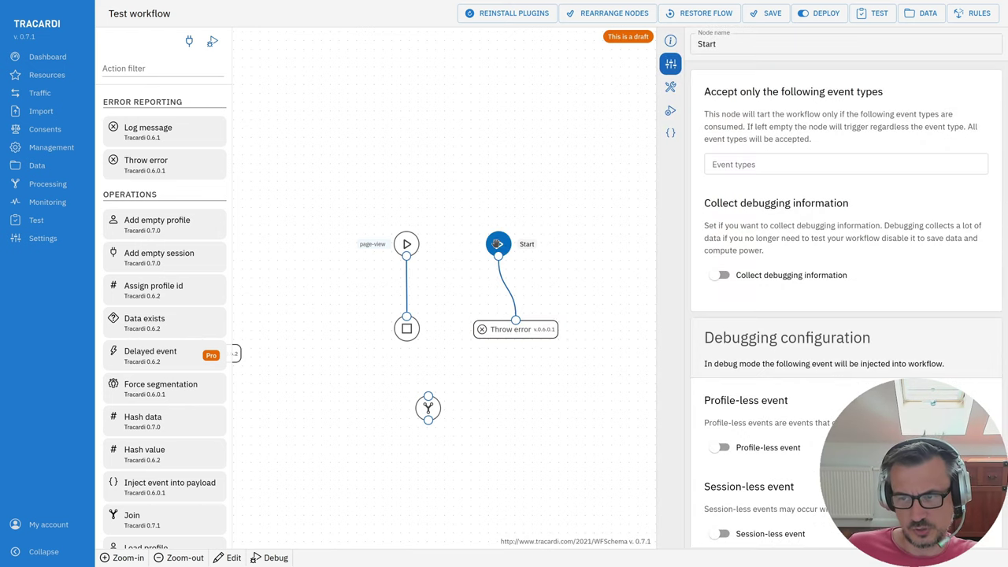
scroll(780, 302, down, 1)
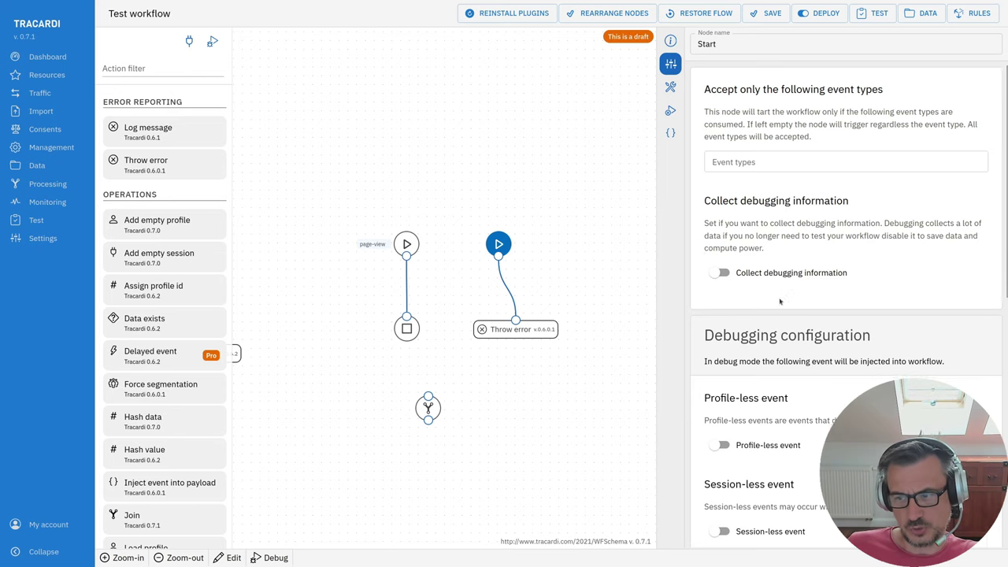
scroll(780, 302, down, 5)
scroll(804, 262, up, 5)
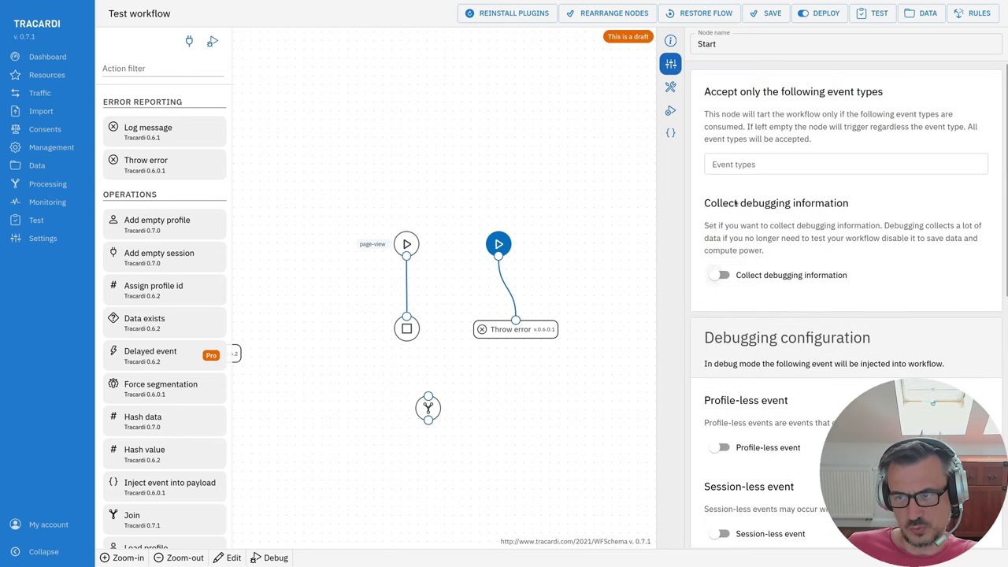
Enable collecting debugging information on the second Start node and compare the debug value in its JSON configuration.
click(670, 86)
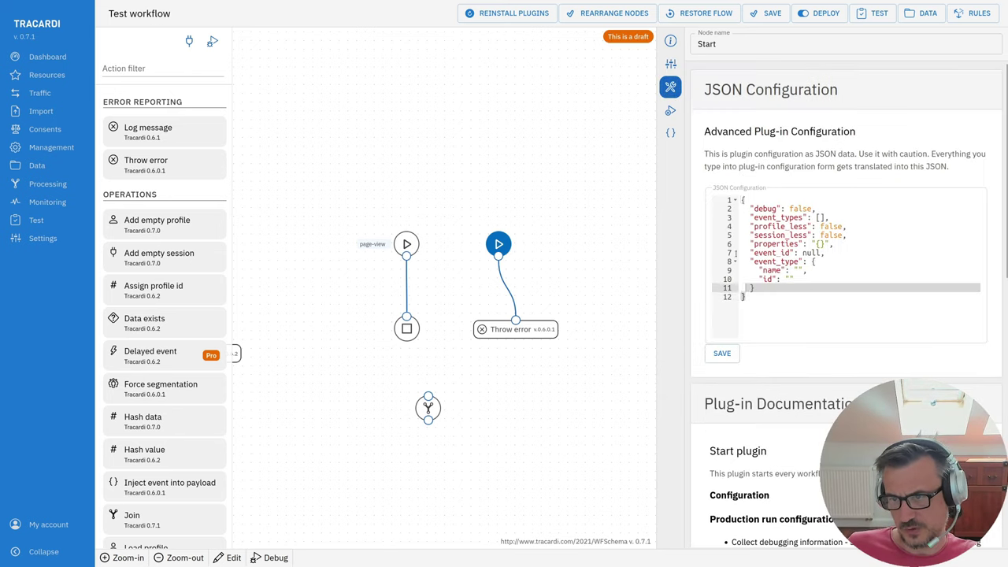
key(ctrl+a)
click(811, 308)
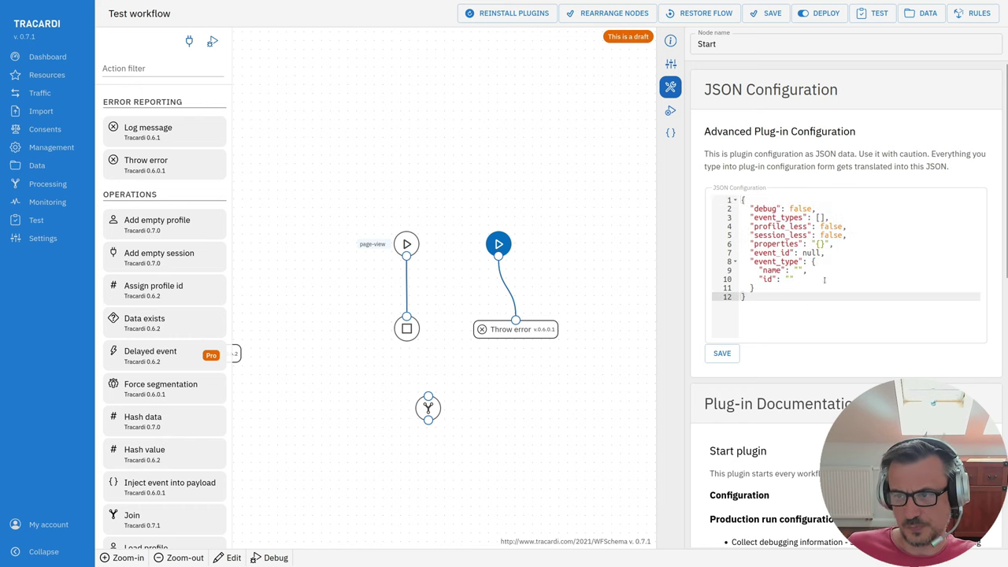
click(670, 63)
click(721, 275)
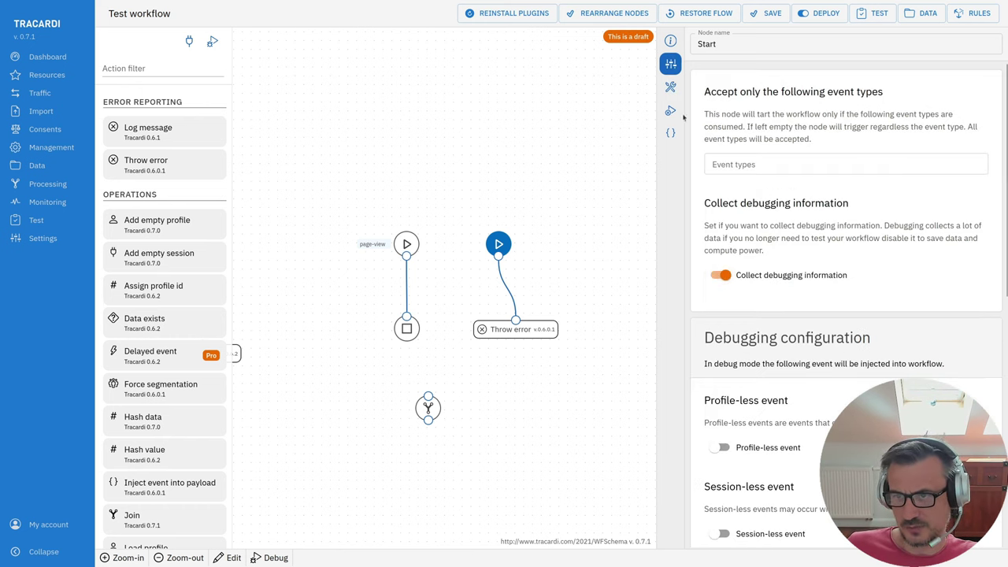
click(671, 86)
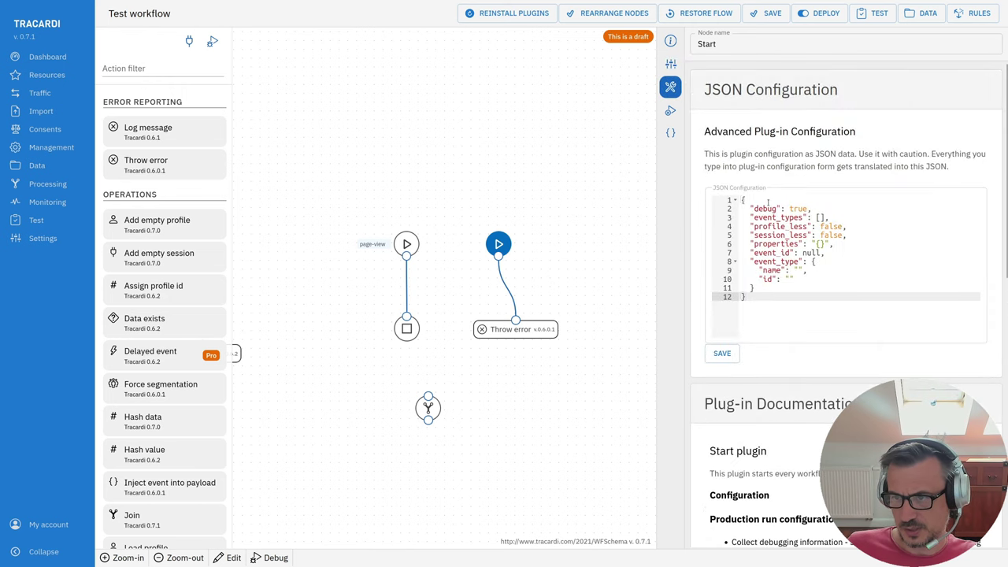
double_click(799, 208)
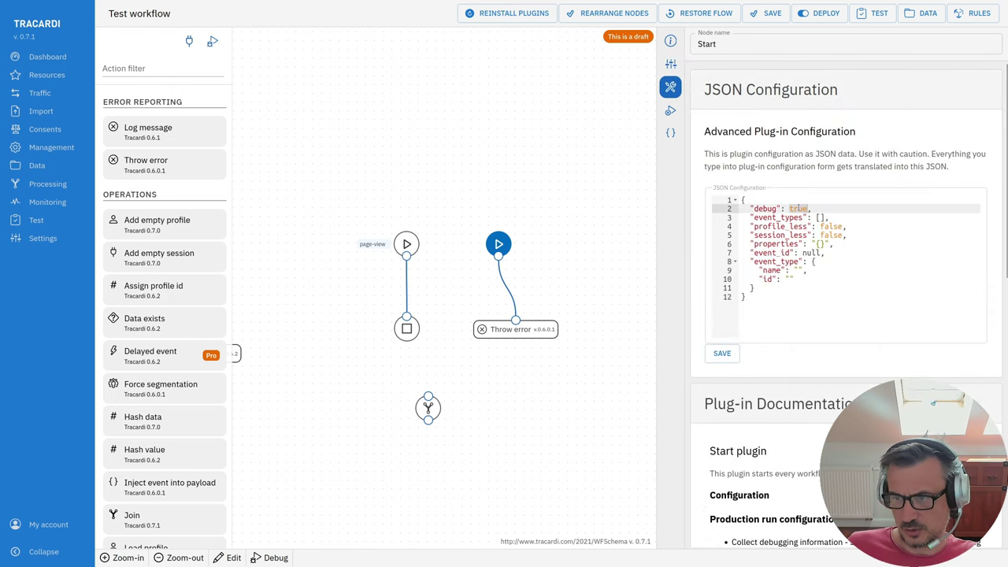
Disable collecting debugging information on the second Start node and check the debug value in its JSON configuration again.
click(671, 63)
click(718, 275)
click(671, 87)
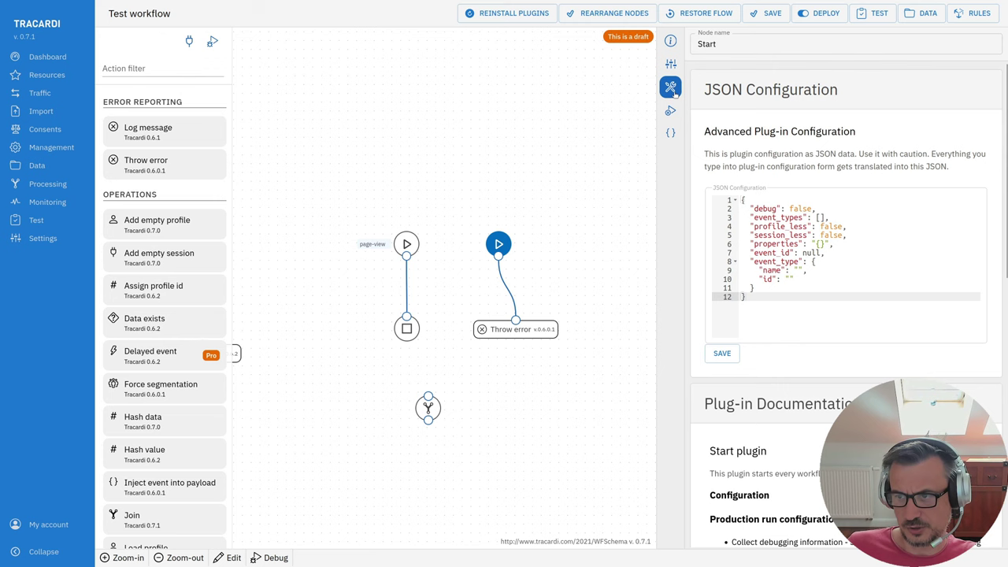
double_click(791, 206)
click(766, 298)
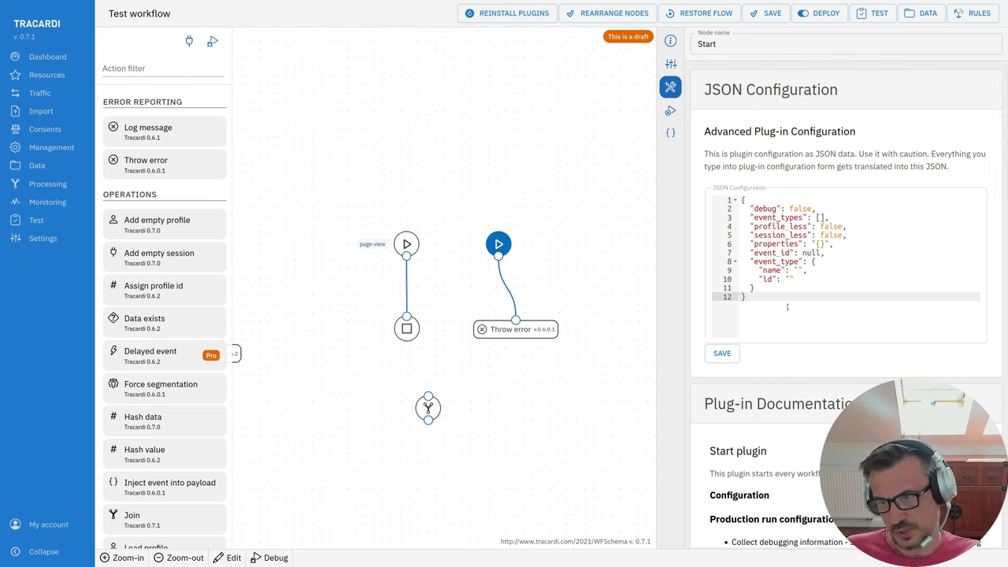
Read through the plug-in documentation of the second Start node, including its production run and debug run configuration.
scroll(760, 409, down, 3)
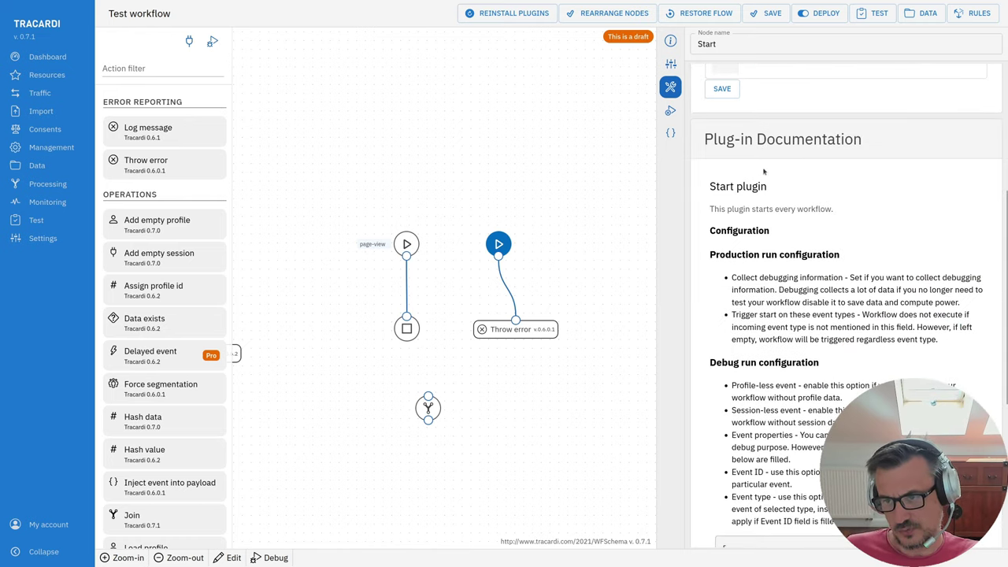
scroll(748, 104, down, 4)
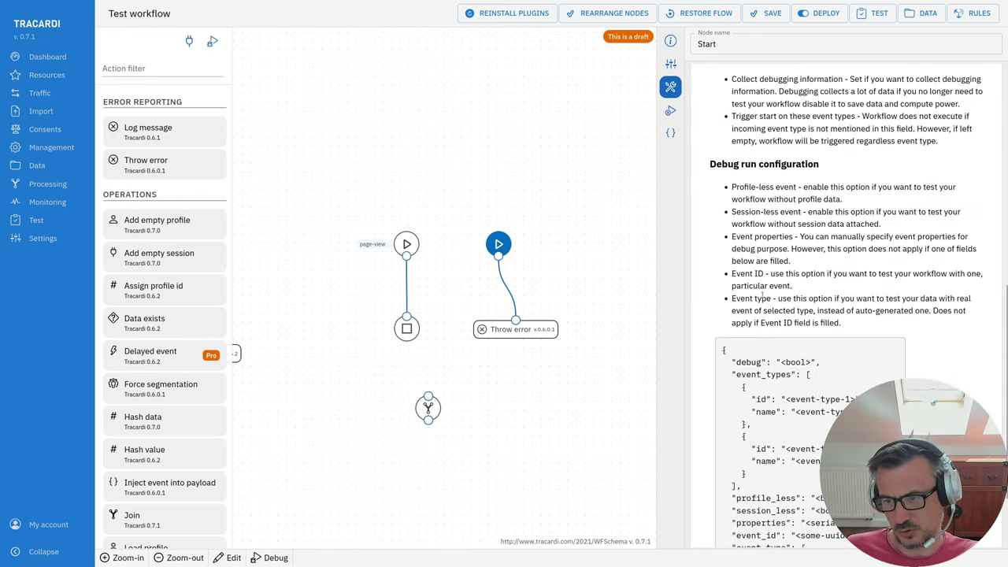
scroll(749, 104, up, 3)
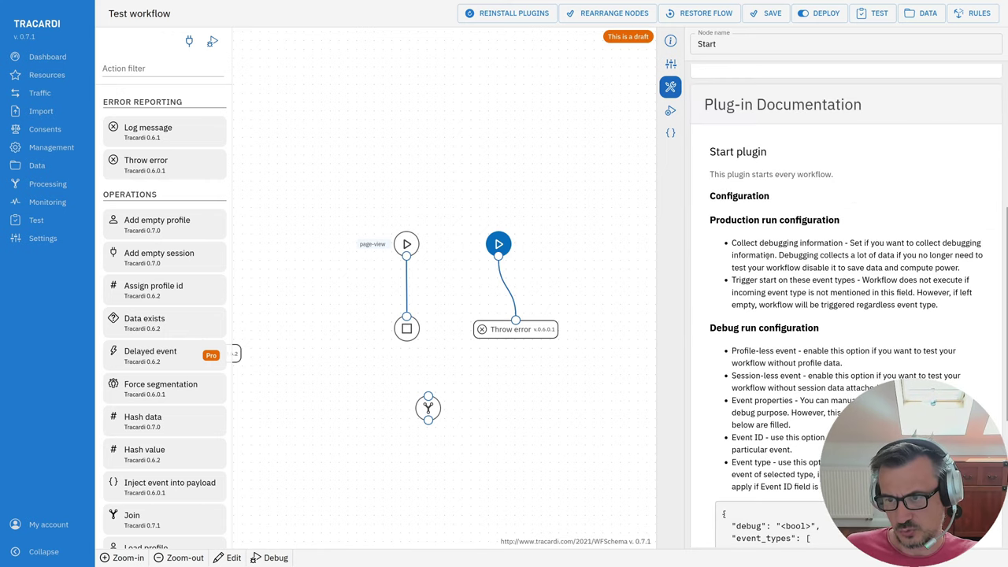
scroll(768, 255, down, 3)
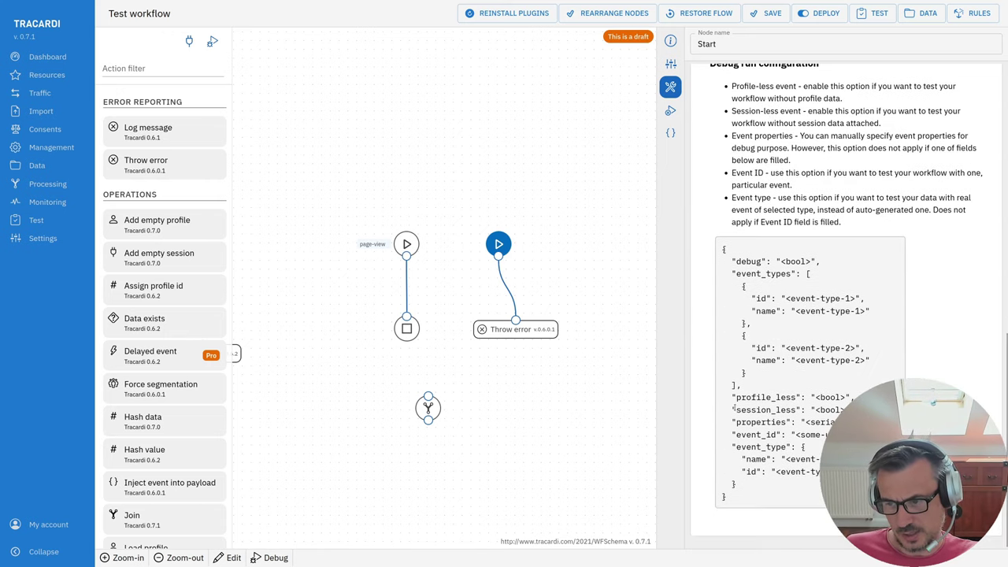
Shift the Throw error node slightly to the left, and view and close the documentation of the Force segmentation action.
drag(513, 330, 499, 329)
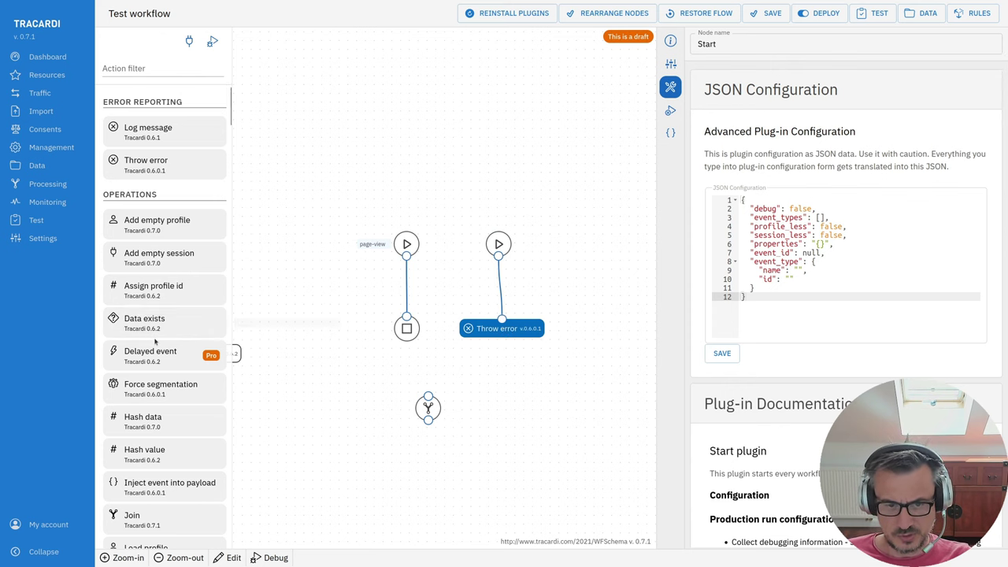
double_click(158, 391)
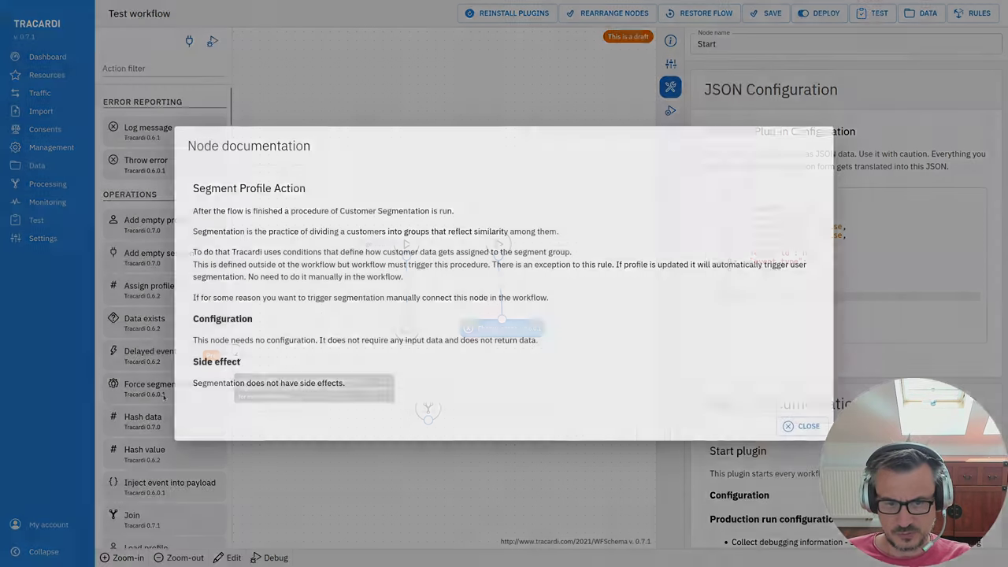
click(804, 426)
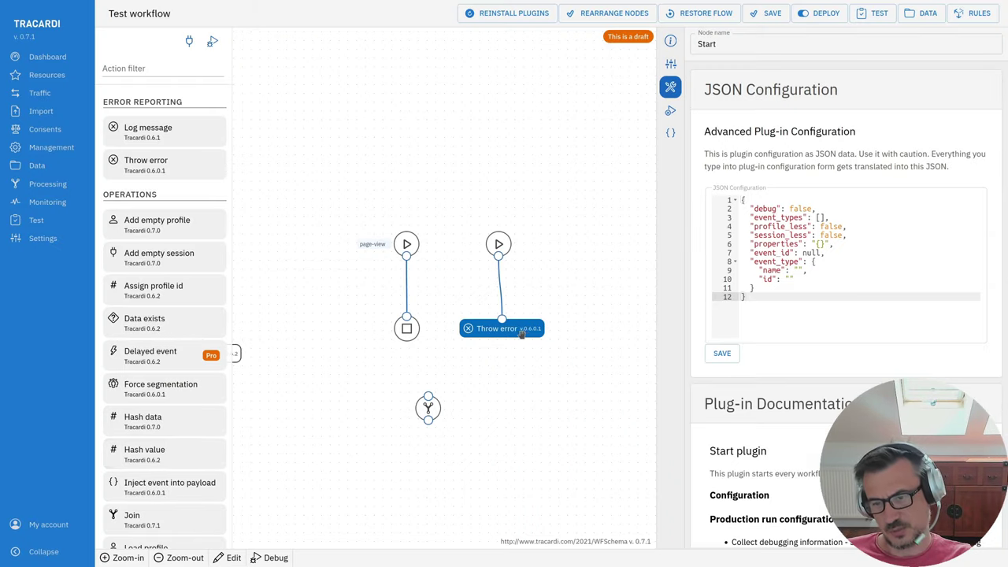
Reposition the Throw error node slightly and examine its raw action data, collapsing the inputs and init entries.
drag(522, 333, 514, 332)
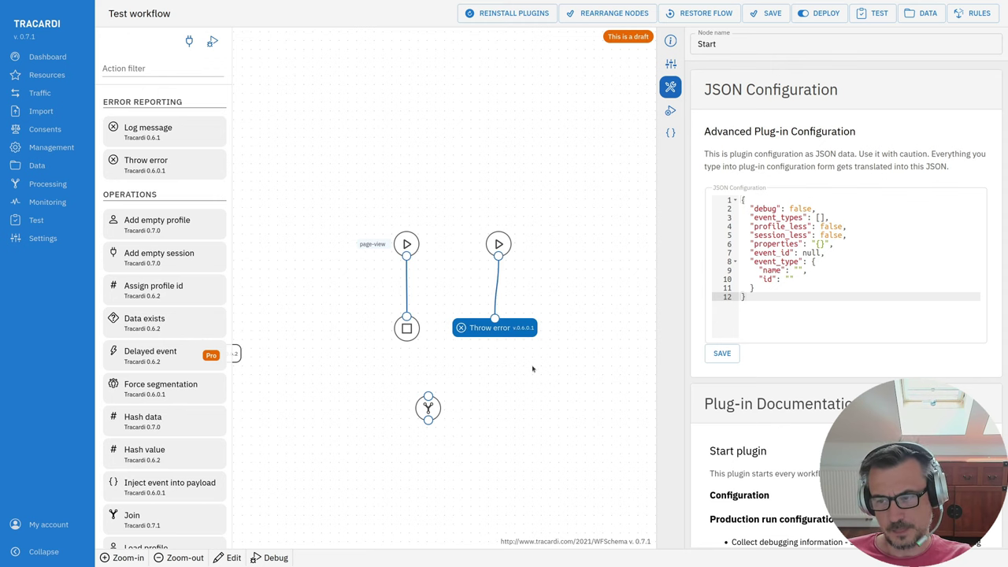
click(671, 132)
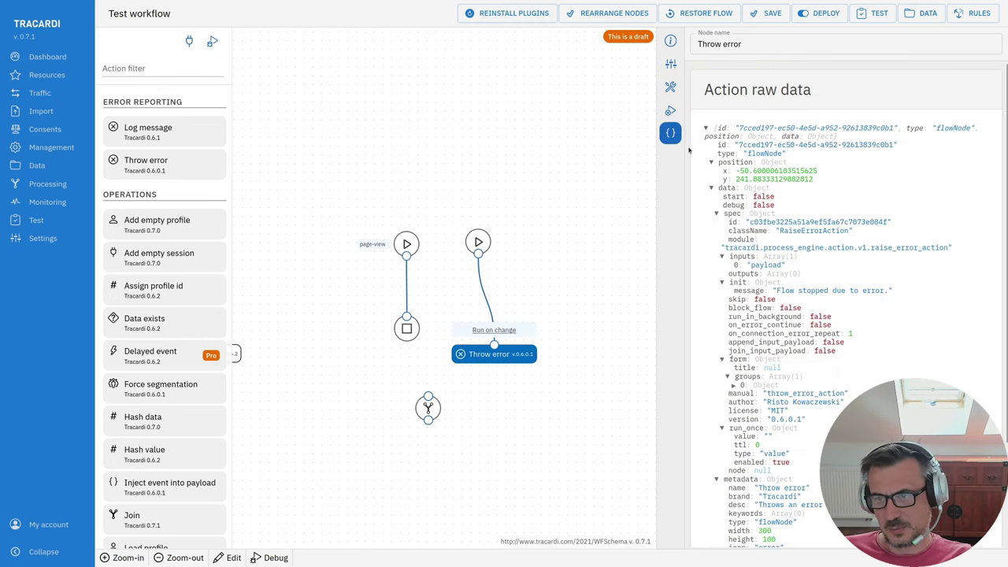
scroll(804, 354, down, 2)
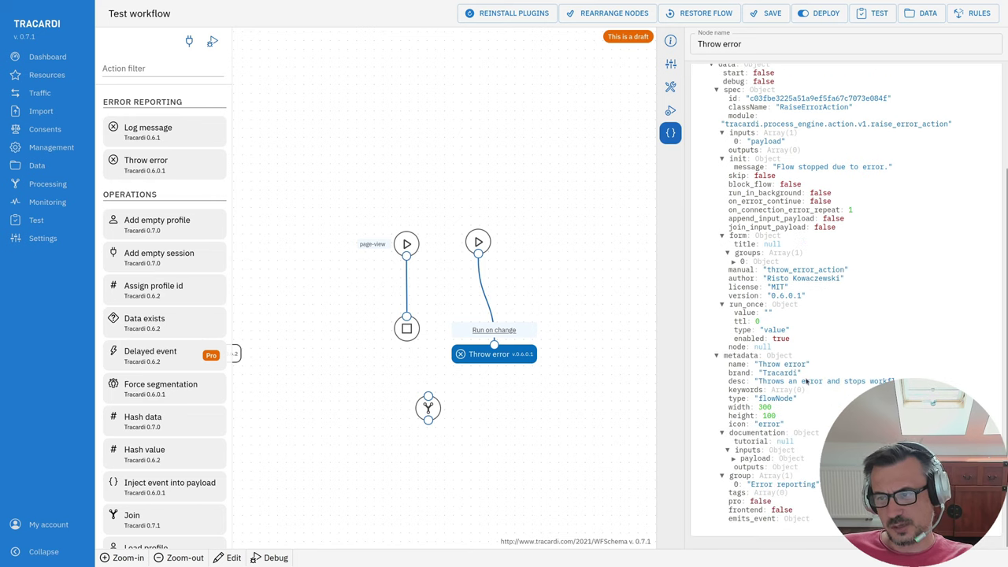
scroll(815, 417, up, 2)
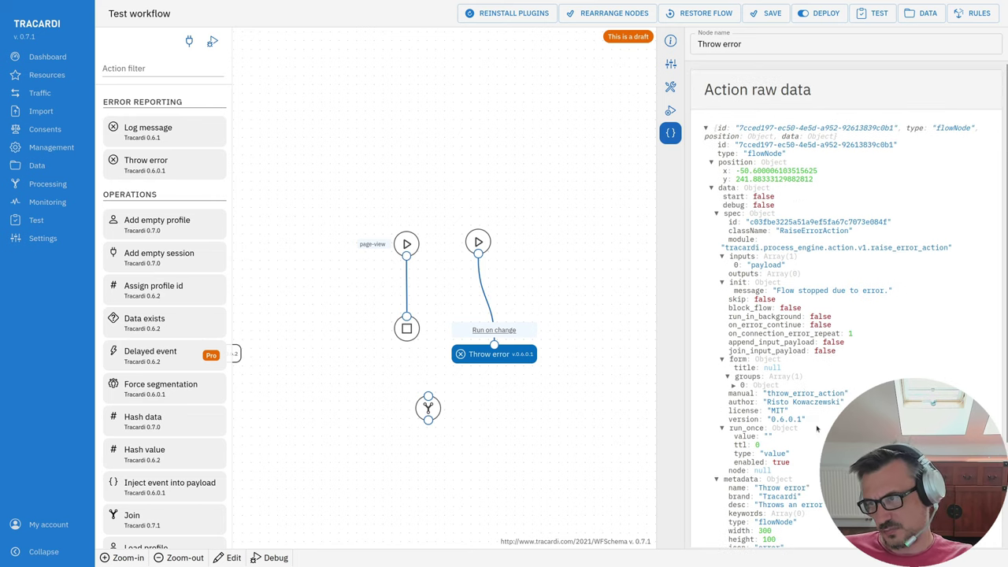
click(721, 284)
click(724, 259)
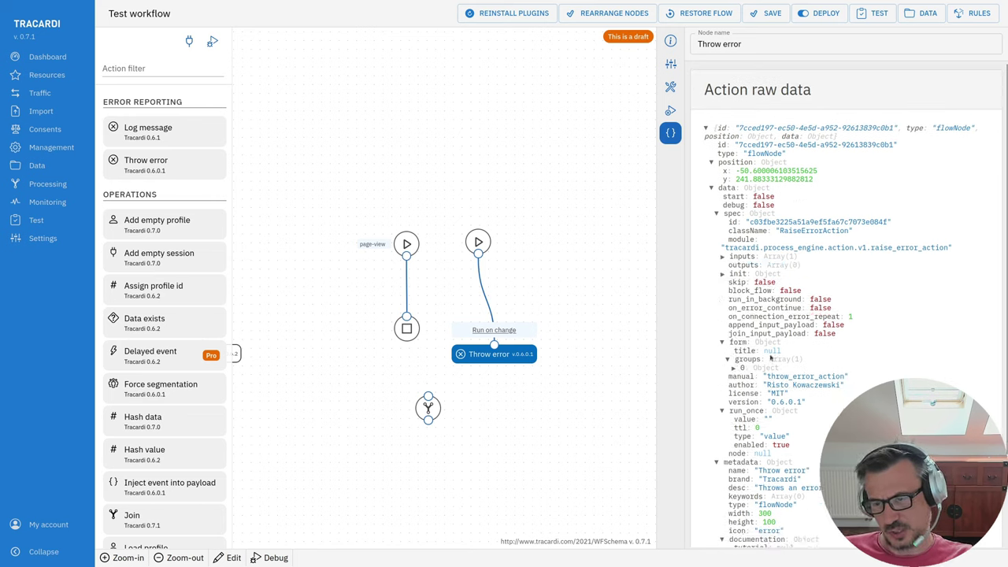
drag(508, 362, 508, 358)
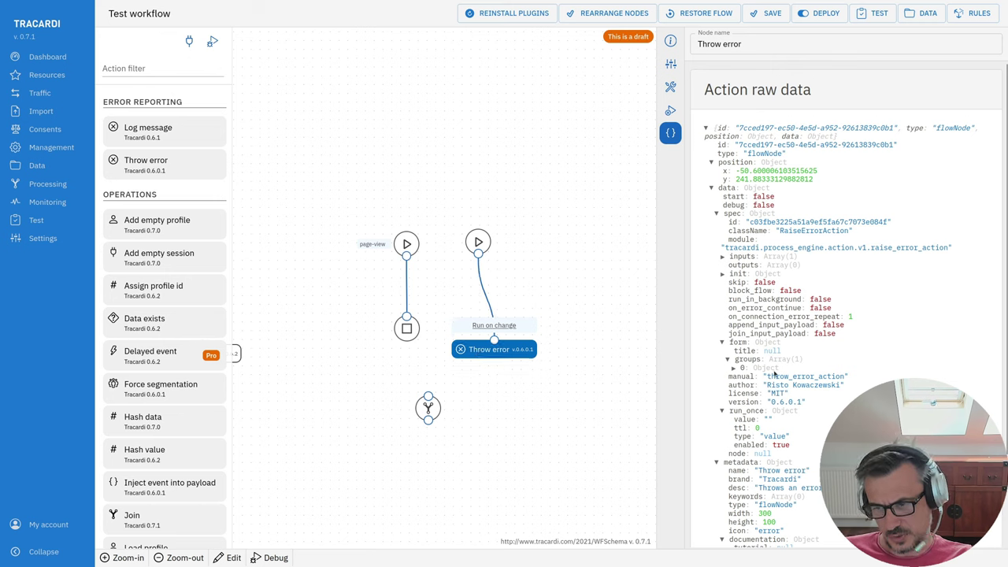
View the plug-in information of the Throw error node and the description of the second Start node's payload port.
click(667, 44)
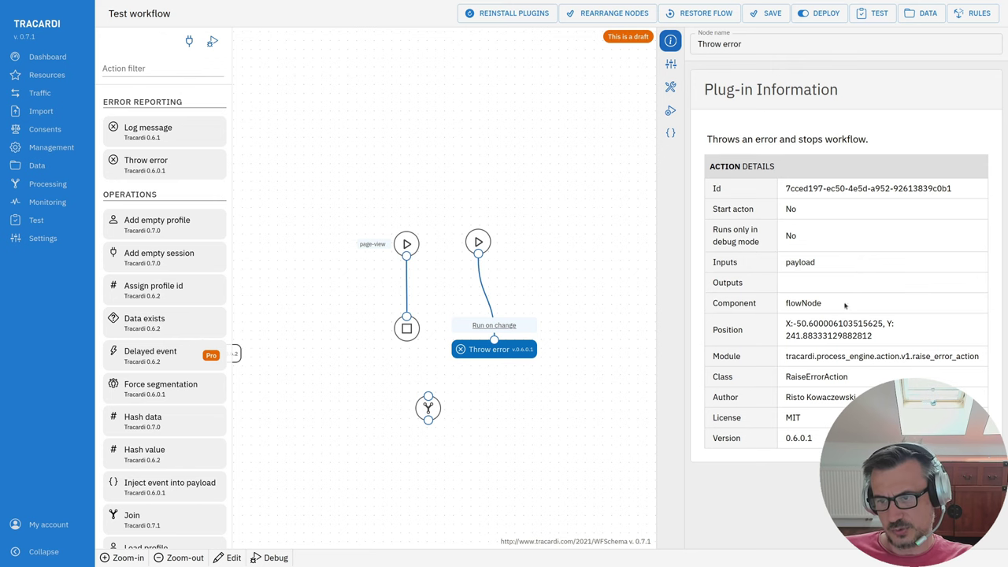
click(587, 425)
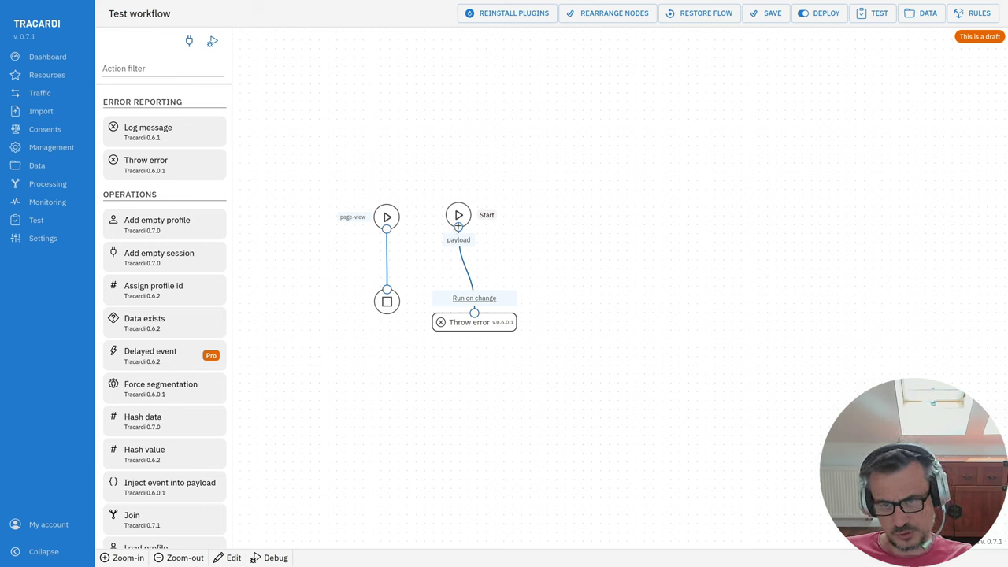
mouse_move(459, 228)
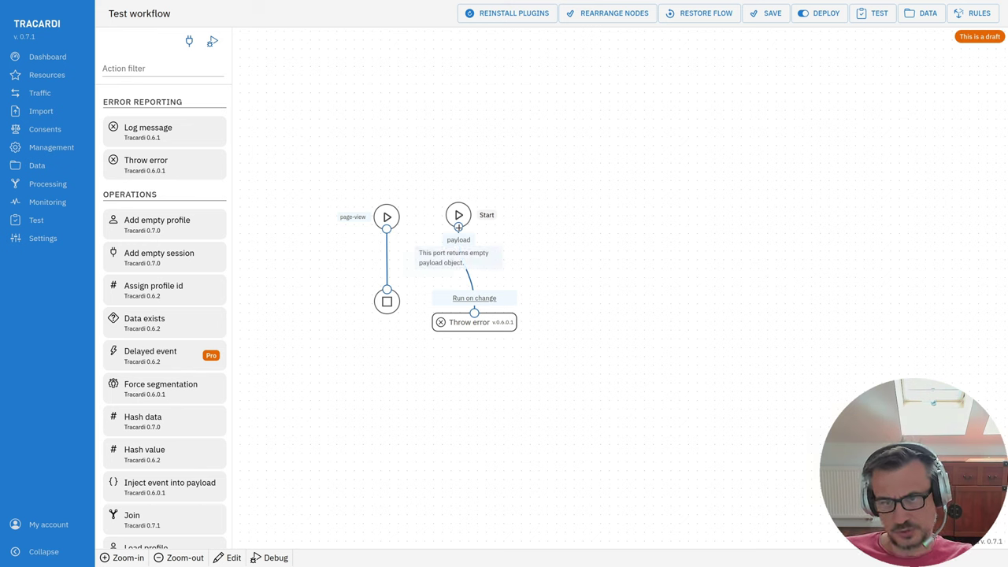
Filter the actions by IF, add an If node above the second Start node and inspect its condition field and true port.
click(129, 66)
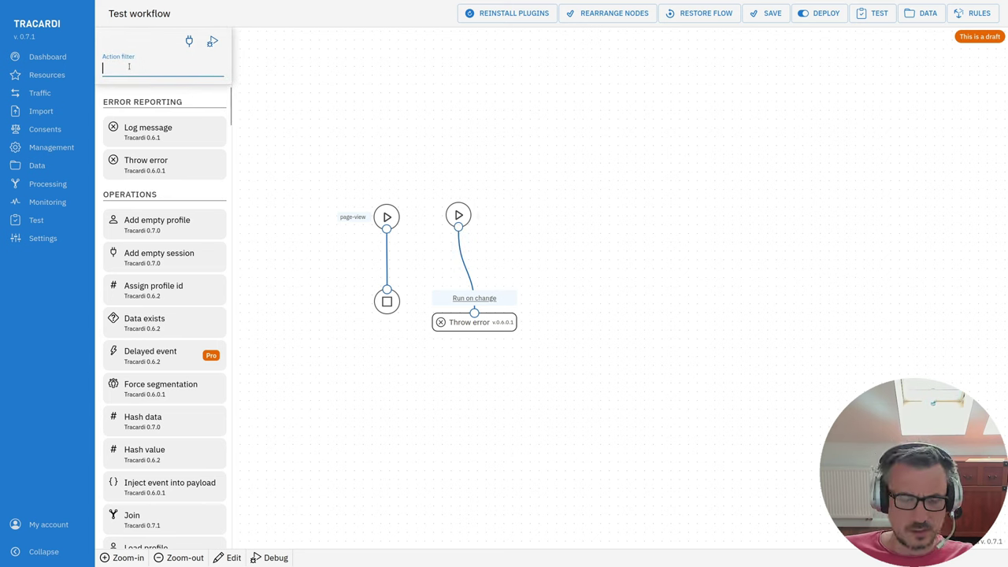
text(IF)
drag(173, 137, 518, 162)
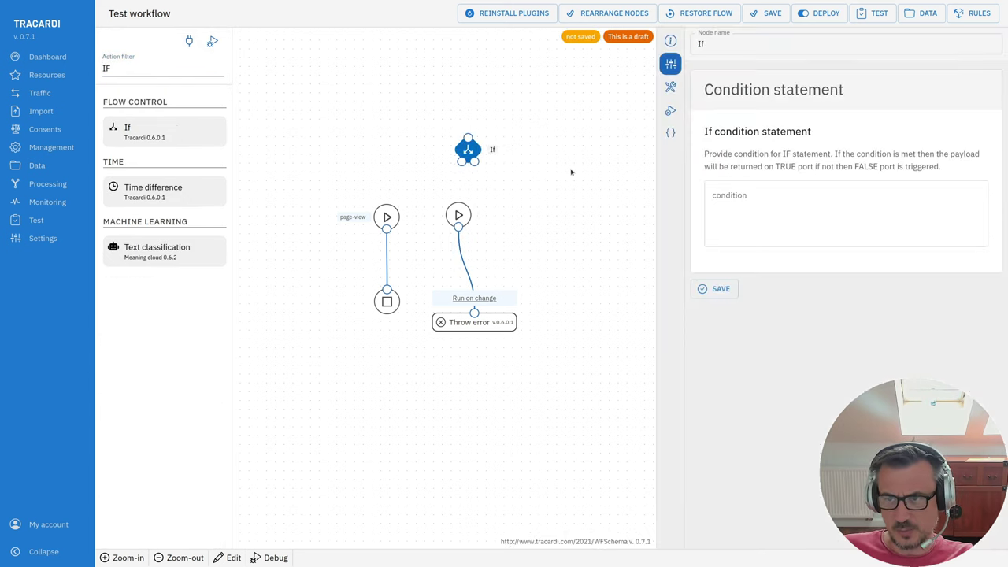
click(717, 201)
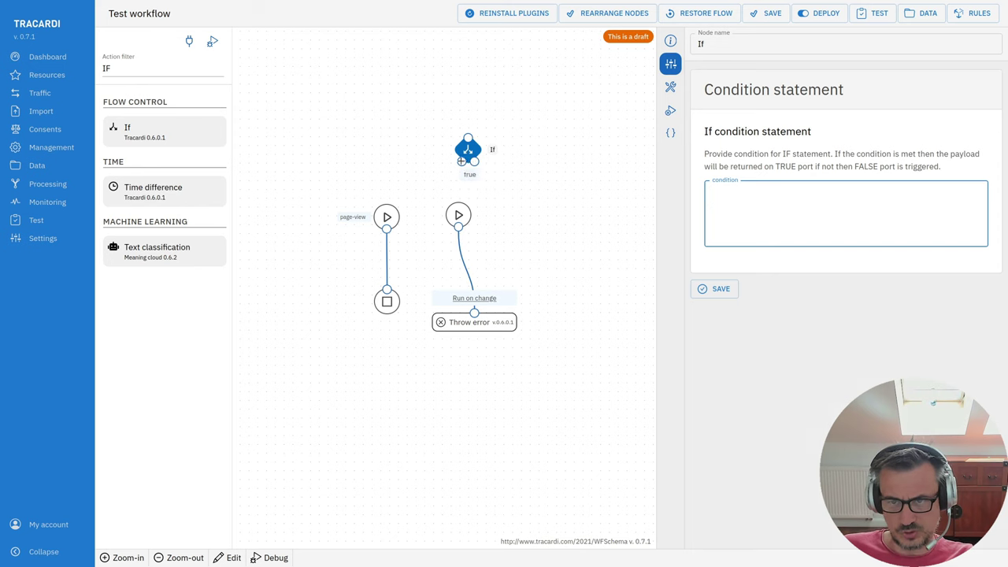
click(462, 161)
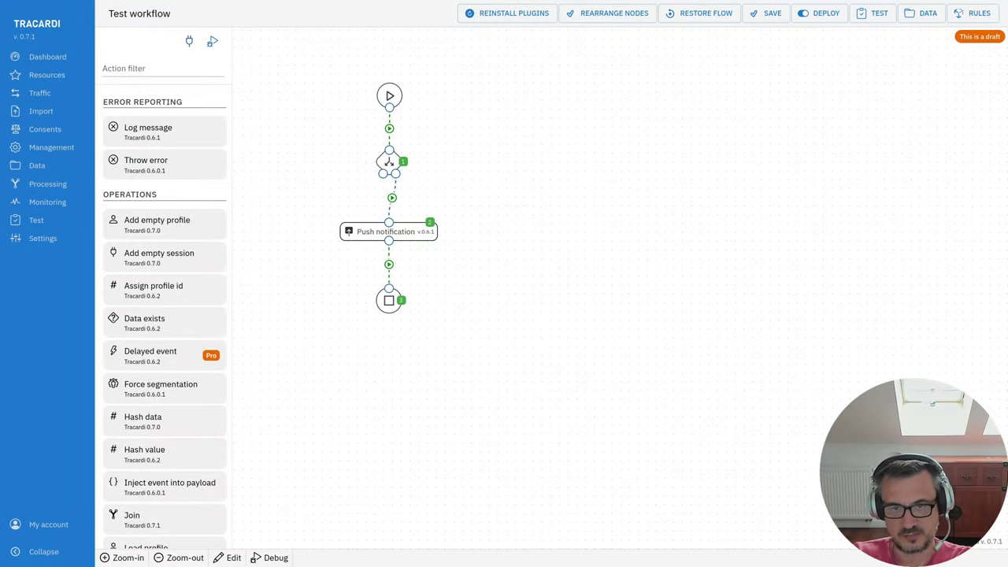
Review the advanced runtime configuration of the Push notification node and enable skipping it at runtime while passing the data.
click(406, 232)
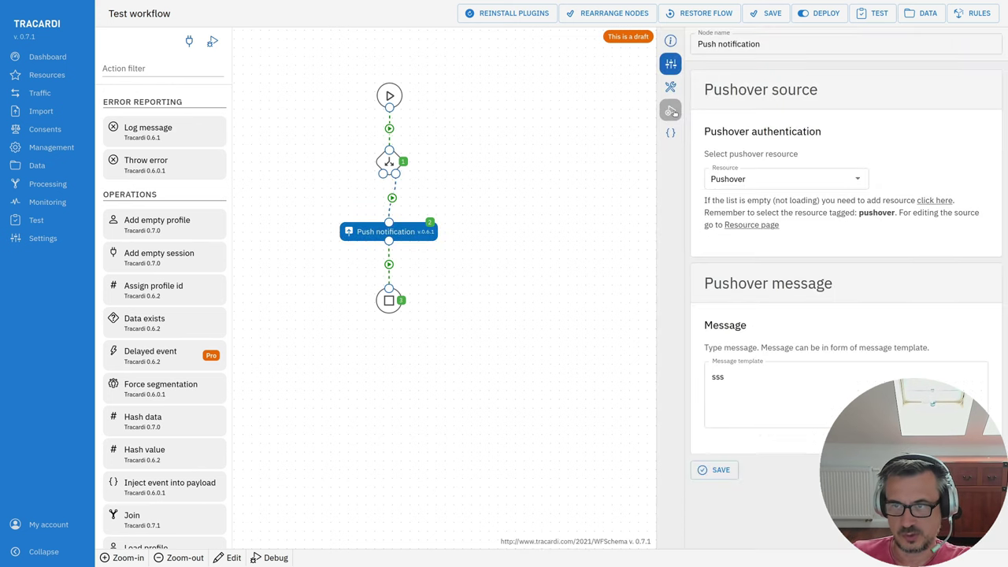
click(674, 110)
scroll(799, 425, down, 10)
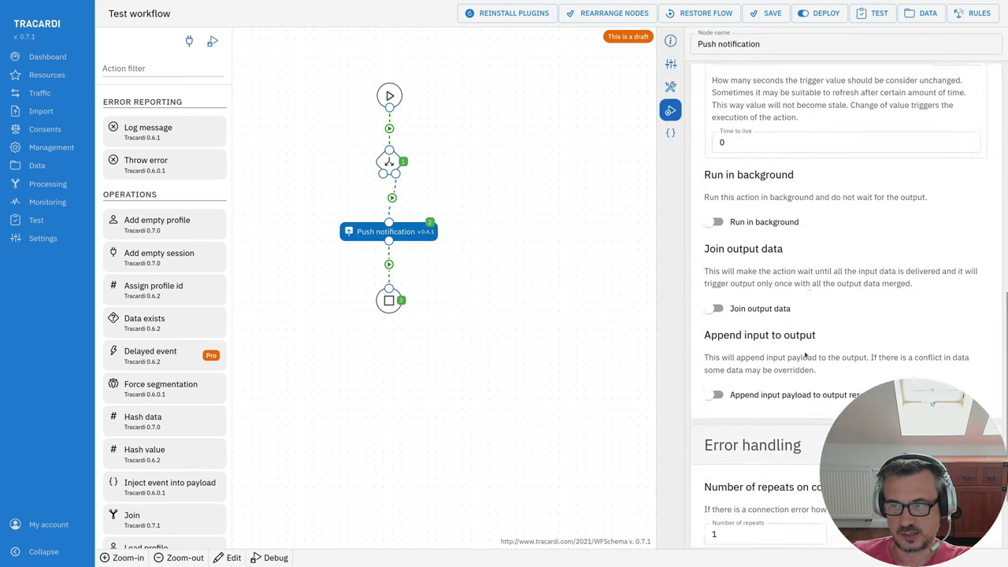
scroll(799, 426, up, 10)
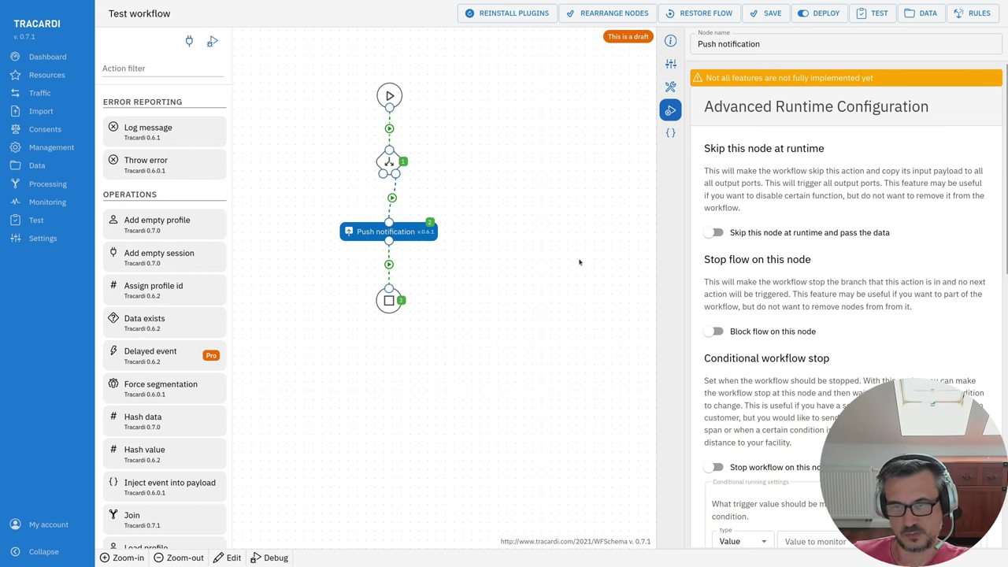
click(717, 233)
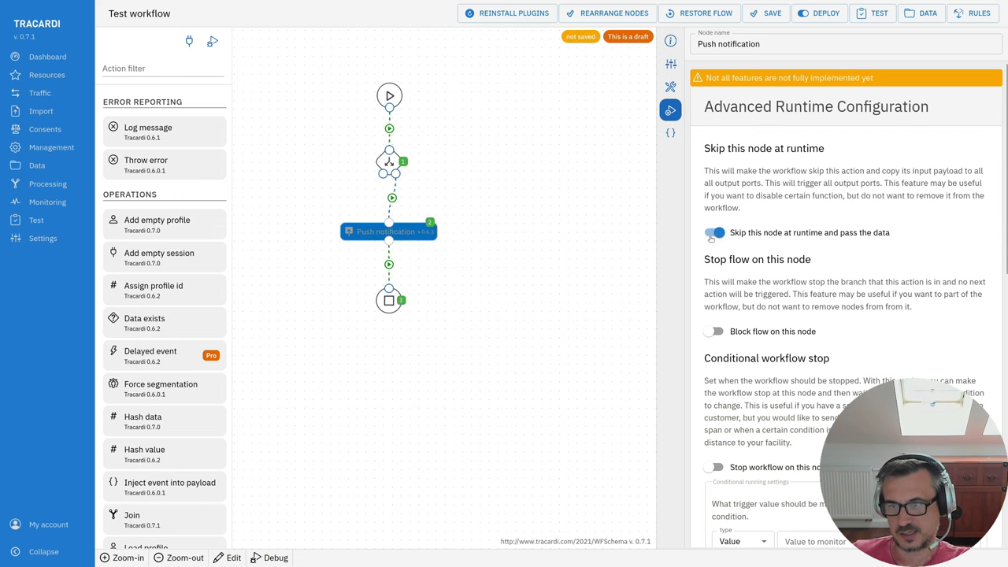
click(582, 252)
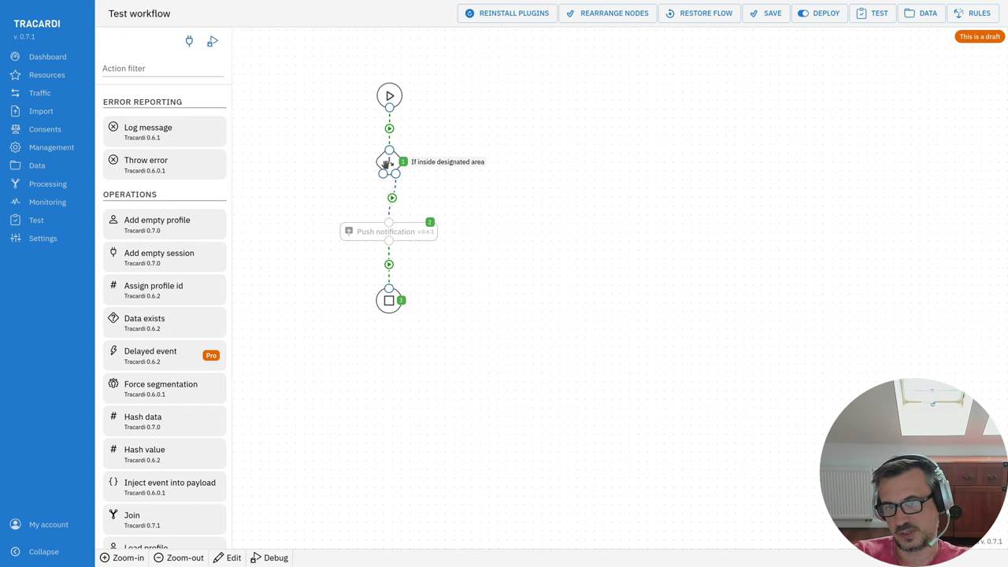
Move the Push notification node to the right of the other nodes and enable blocking the flow on it.
click(389, 232)
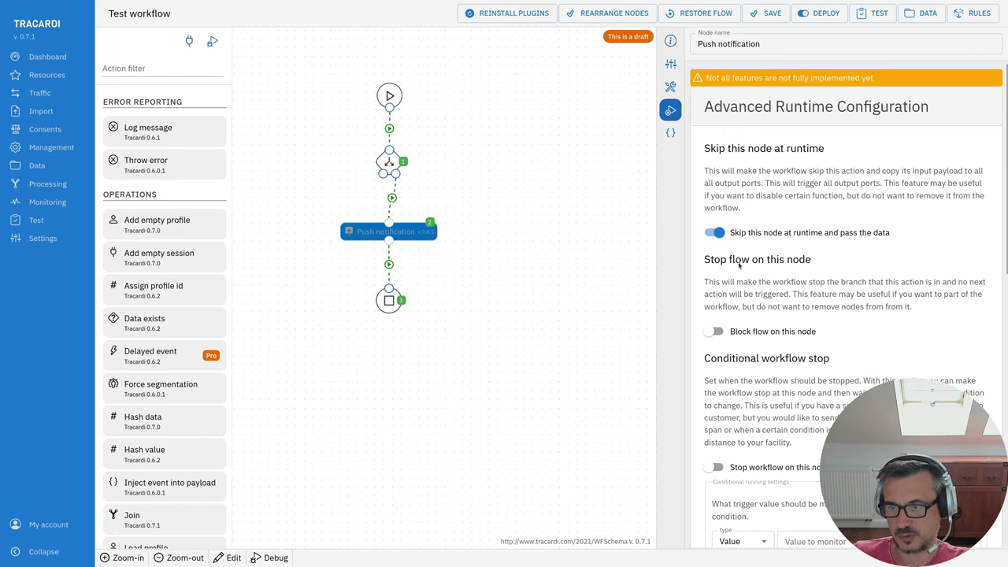
scroll(751, 247, down, 1)
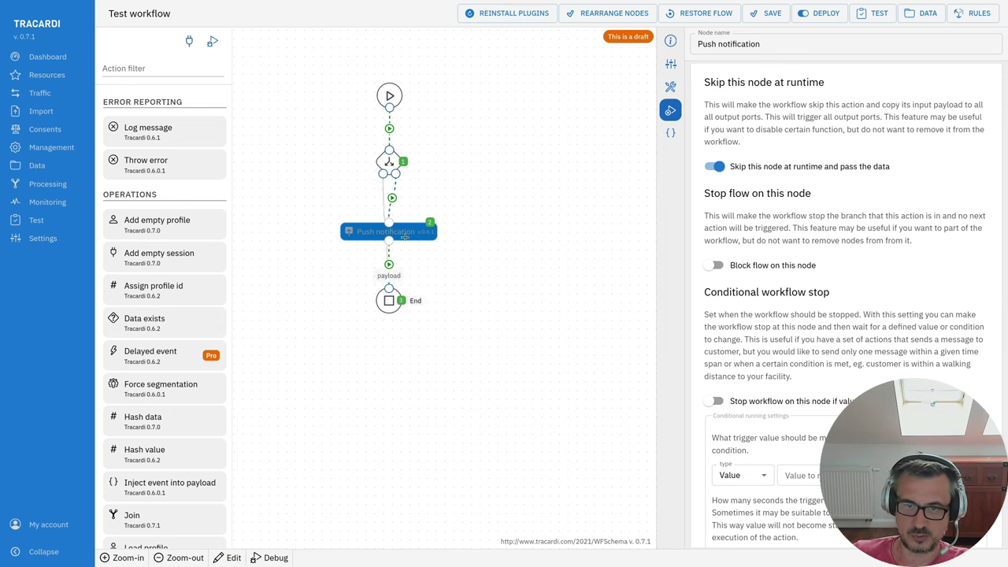
drag(419, 231, 536, 229)
click(715, 266)
click(536, 134)
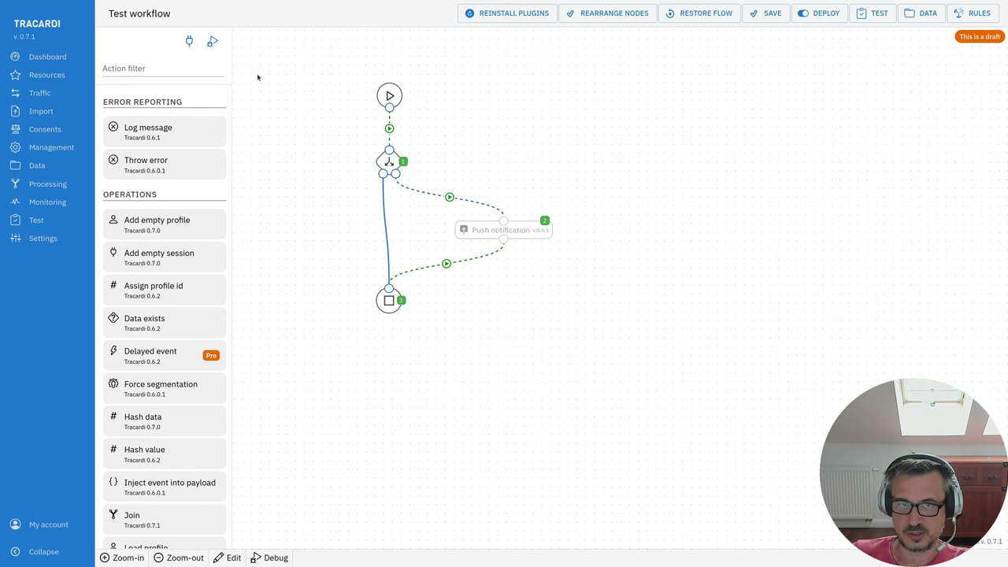
Debug the workflow and connect a new Throw error node to the output of the Push notification node.
click(276, 558)
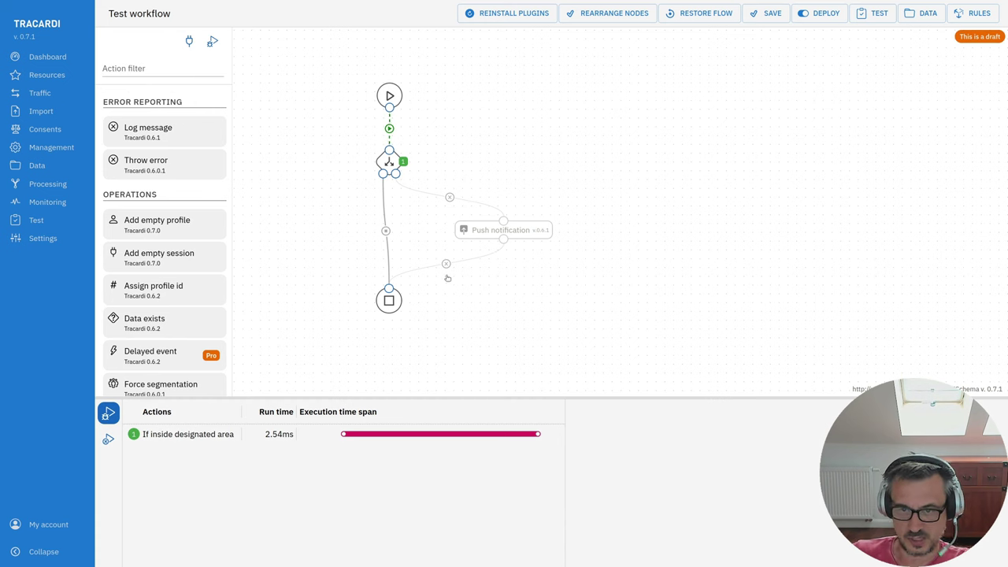
drag(150, 162, 506, 244)
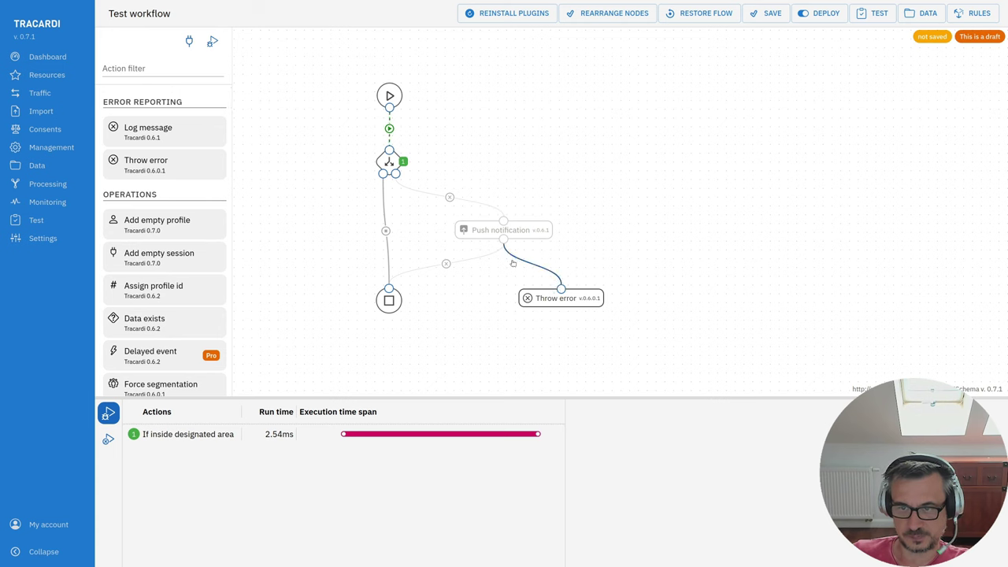
click(322, 253)
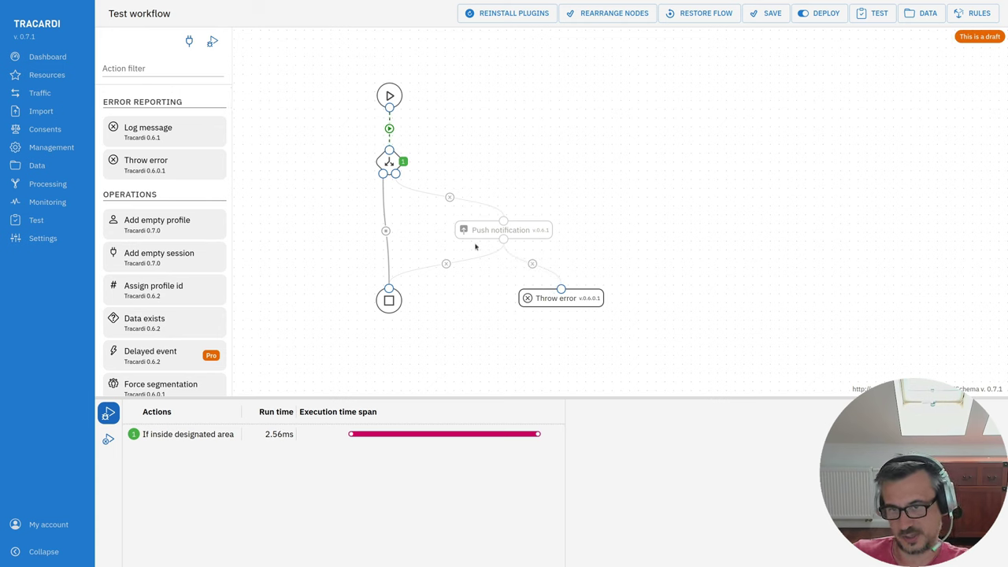
Stop the workflow on the Push notification node if the value did not change, monitoring the value payload@in_area.
click(511, 226)
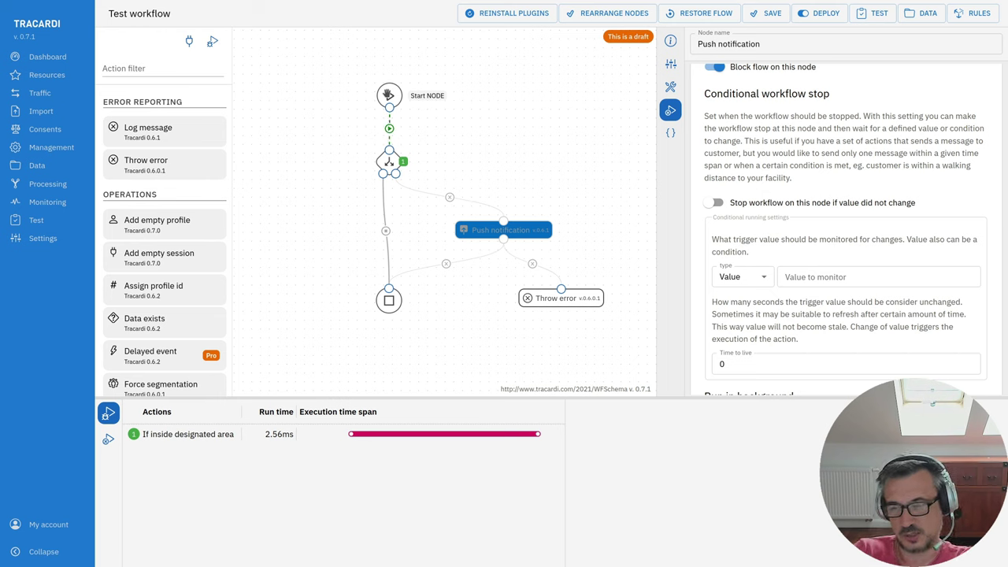
click(714, 202)
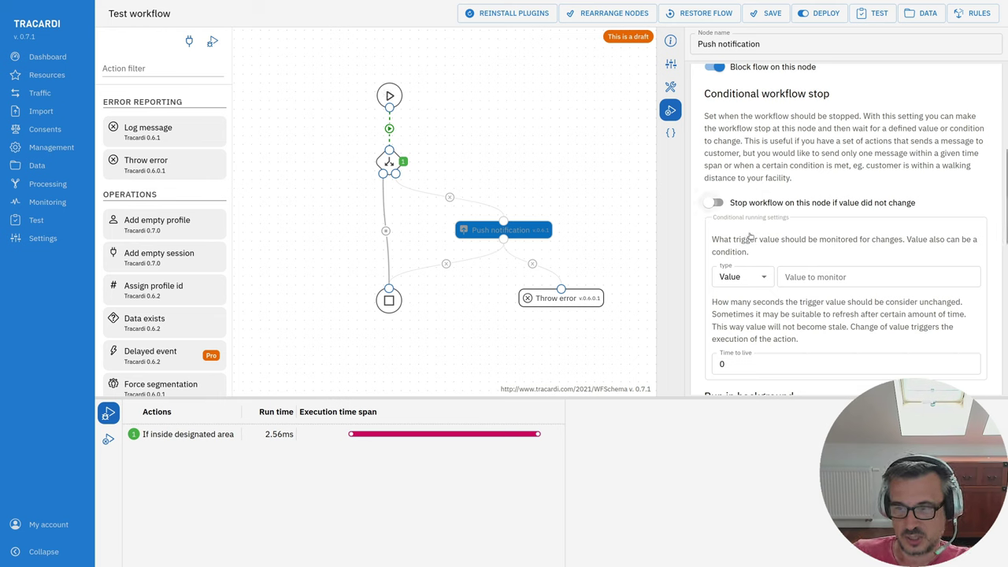
click(761, 276)
click(764, 276)
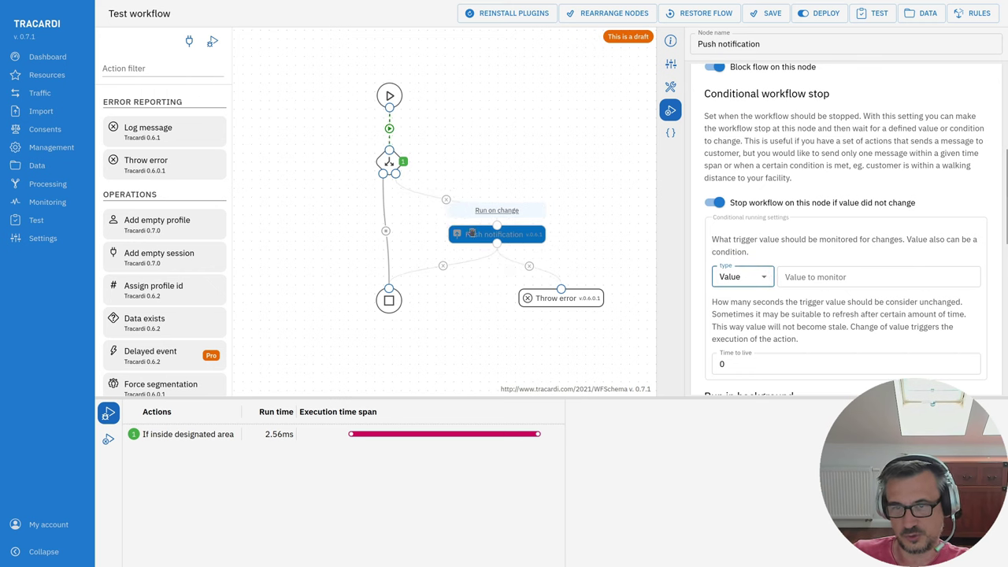
click(812, 277)
text(payload@in_area)
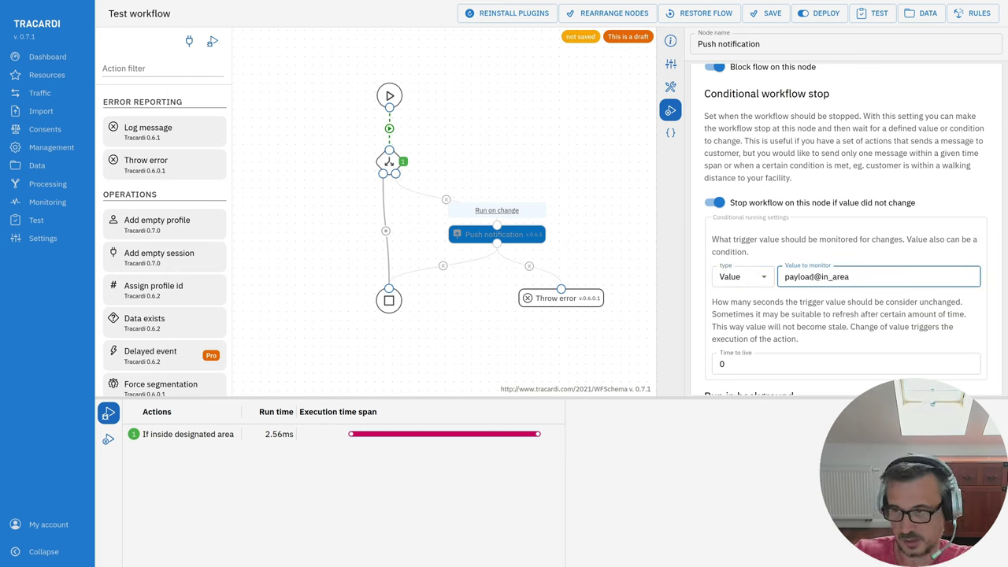
Turn off blocking the flow on the Push notification node.
click(837, 345)
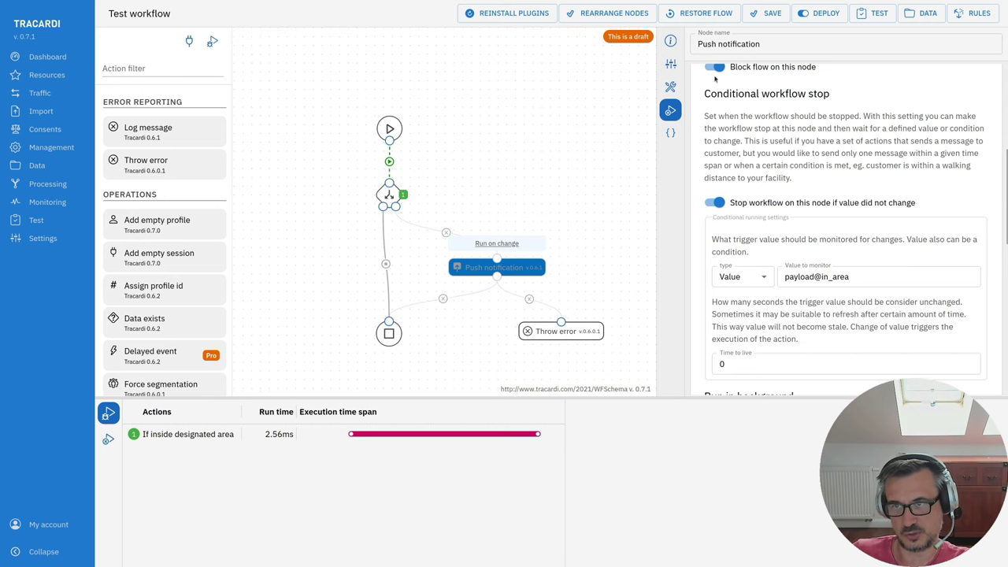
click(754, 282)
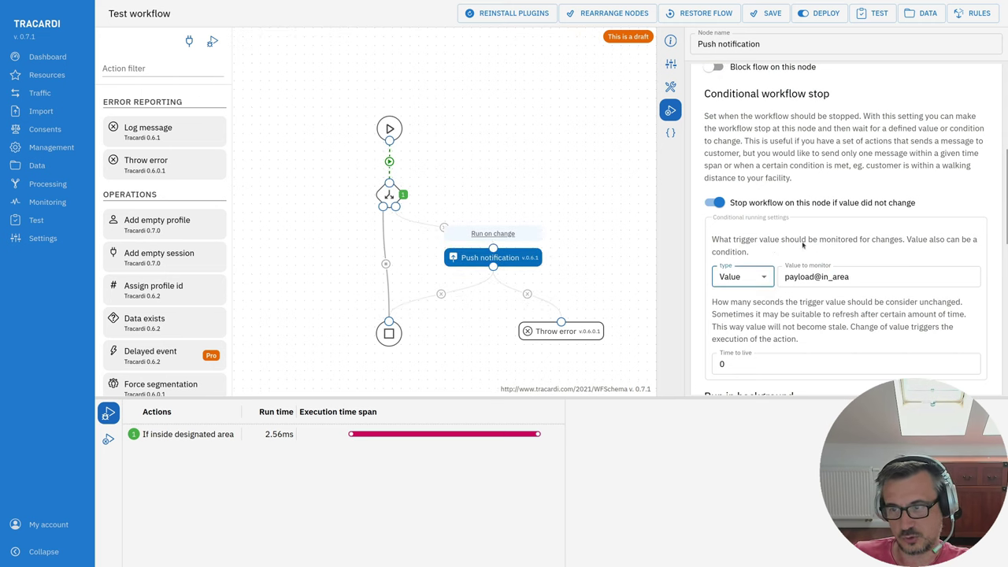
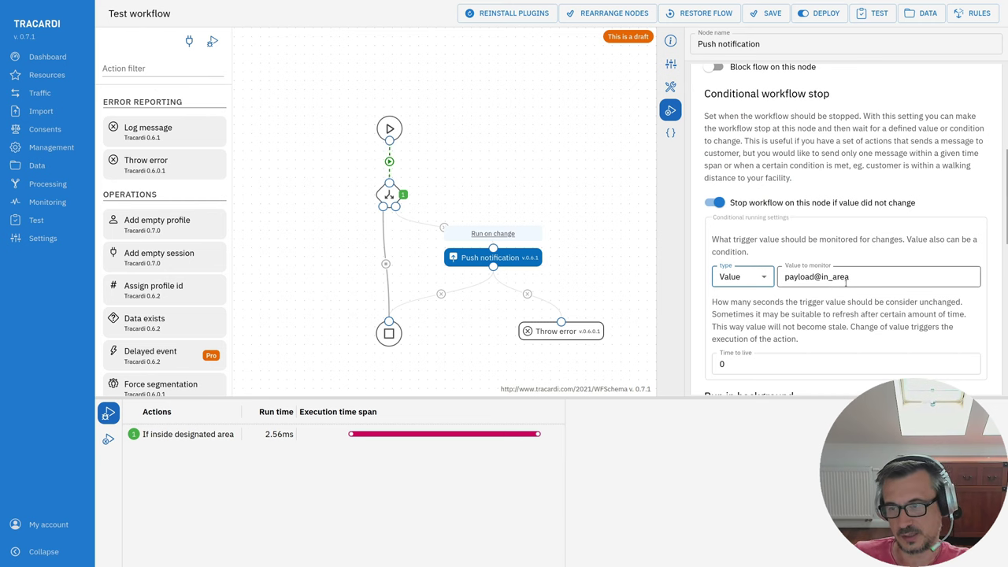
Review the Push notification node's background, join output and append input options, and filter the available actions by "join".
scroll(713, 189, down, 3)
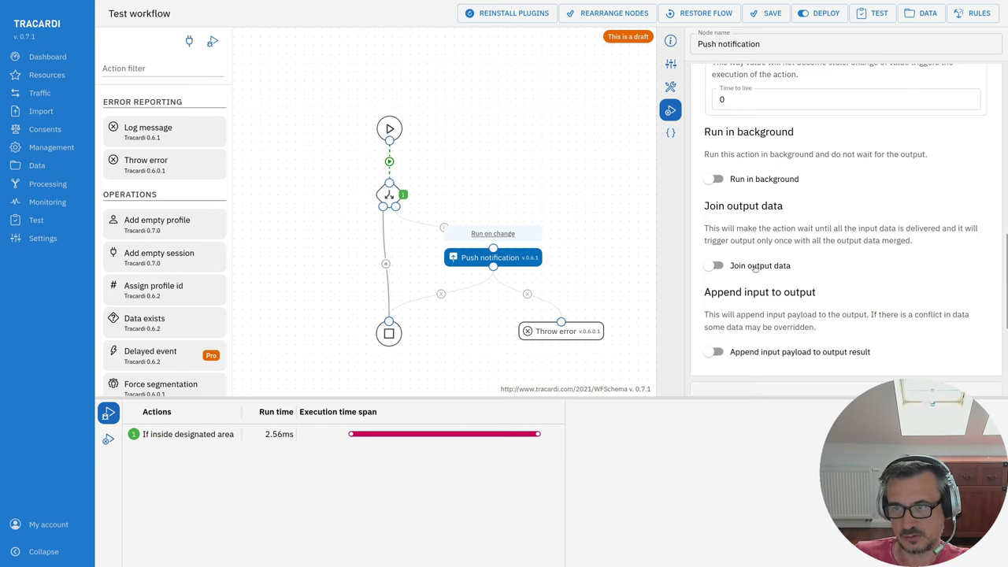
scroll(722, 189, down, 1)
text(join)
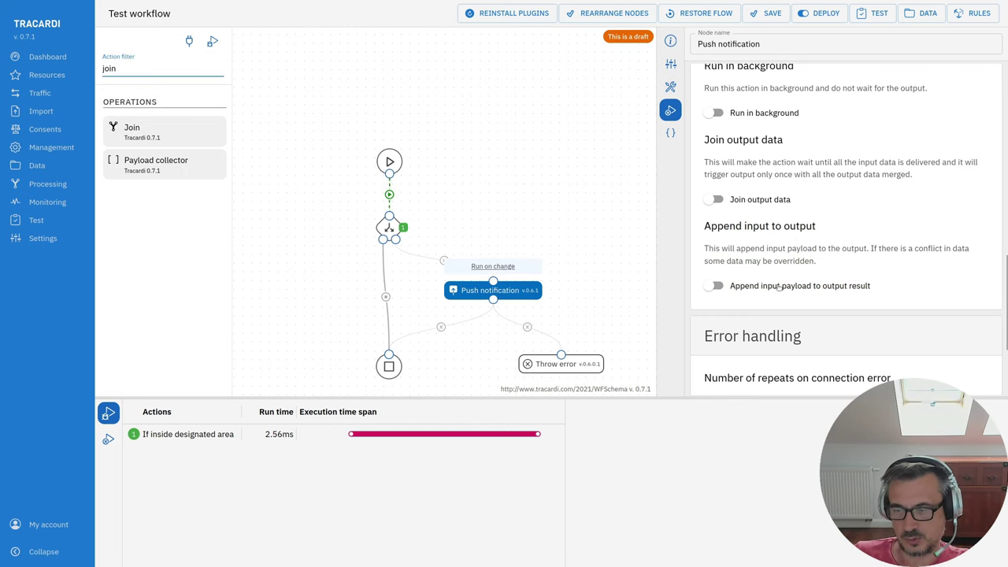
scroll(597, 295, down, 1)
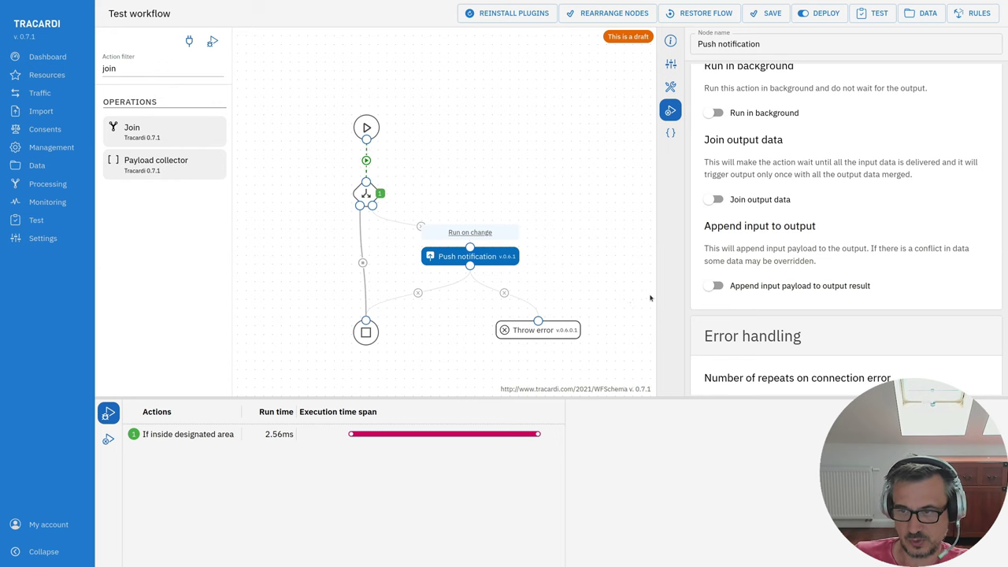
Delete the Throw error, Push notification and If inside designated area nodes, keeping only the Start and End nodes.
click(538, 330)
key(Delete)
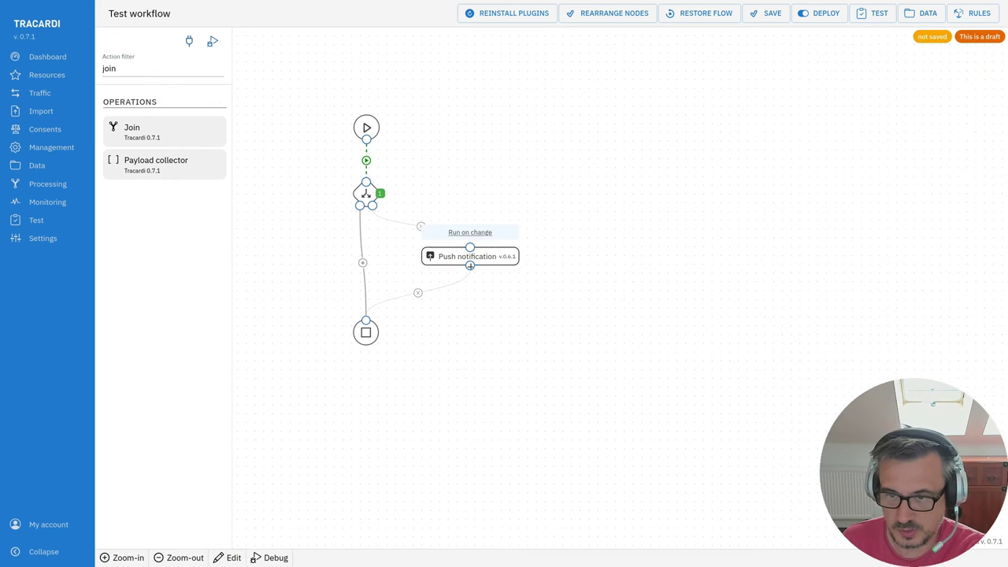
click(470, 256)
key(Delete)
click(367, 193)
key(Delete)
drag(365, 332, 380, 335)
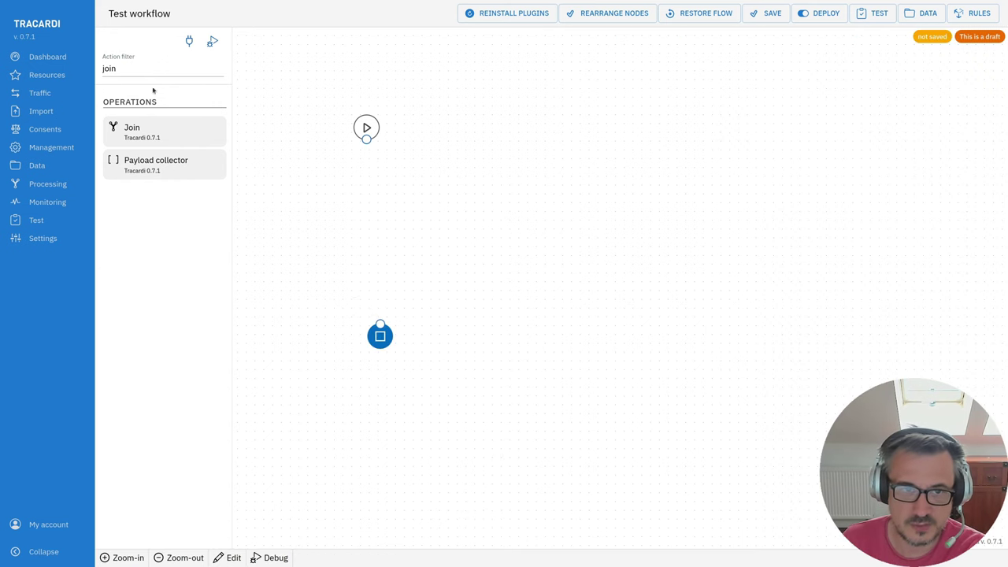
Find the Create payload action, add two such nodes, and connect them in sequence between the Start and End nodes.
click(130, 68)
double_click(130, 68)
text(crea)
drag(188, 144, 354, 185)
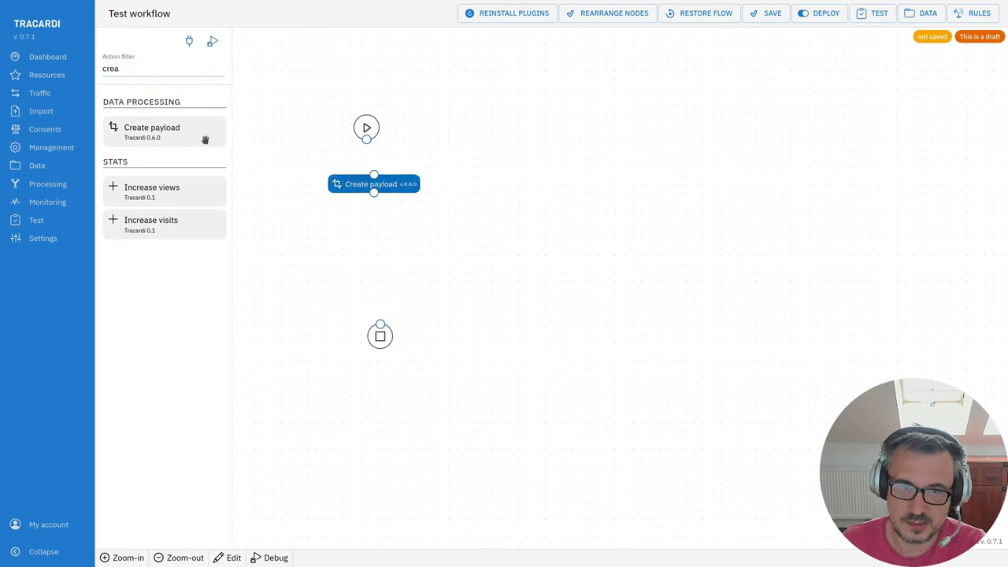
drag(162, 131, 375, 245)
drag(367, 139, 380, 324)
Set the object injected by the first Create payload node to {"a": 1}.
drag(371, 183, 374, 191)
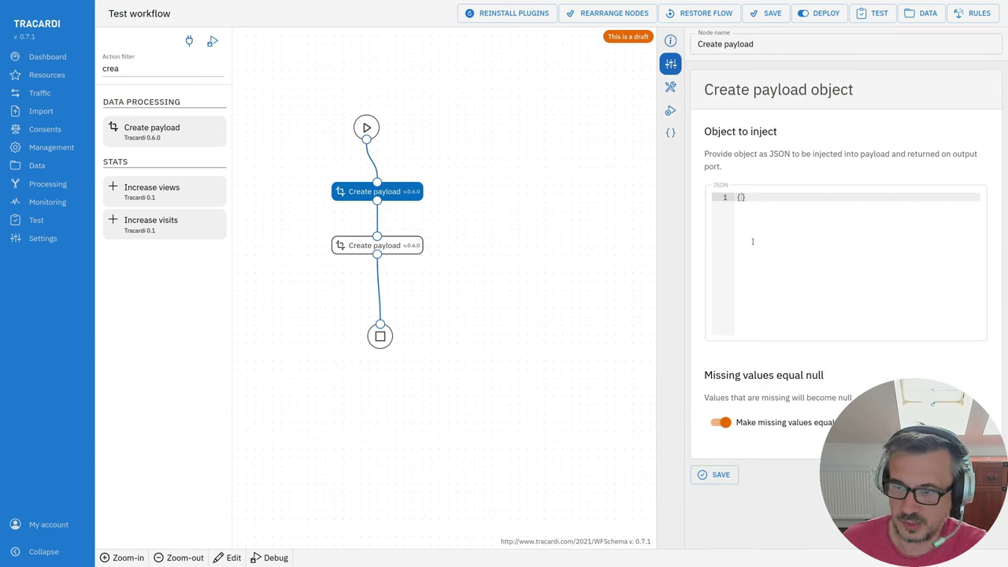
key(Return)
text("a": 1)
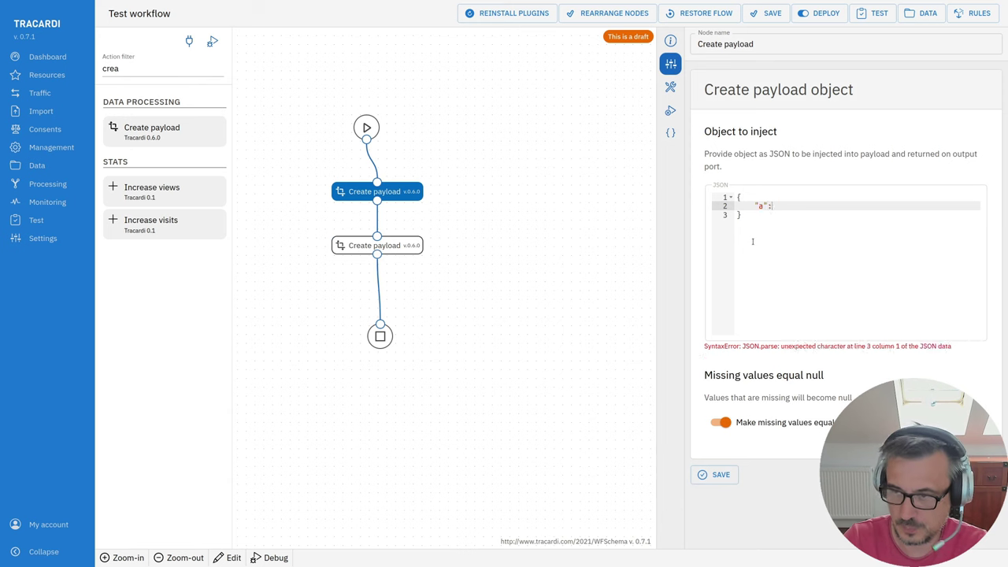
Set the object injected by the second Create payload node to {"b": 1}.
click(400, 245)
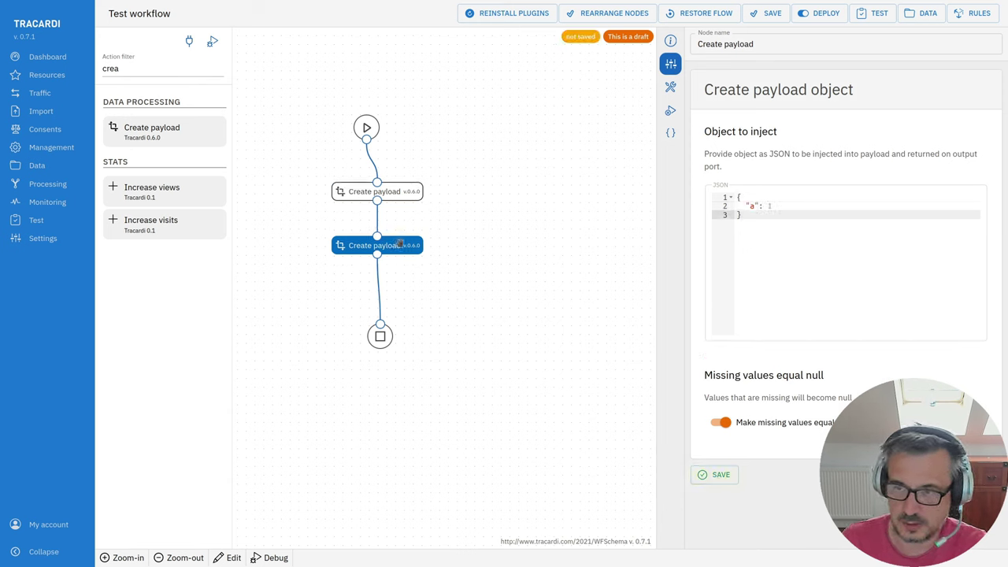
key(Return)
text(")
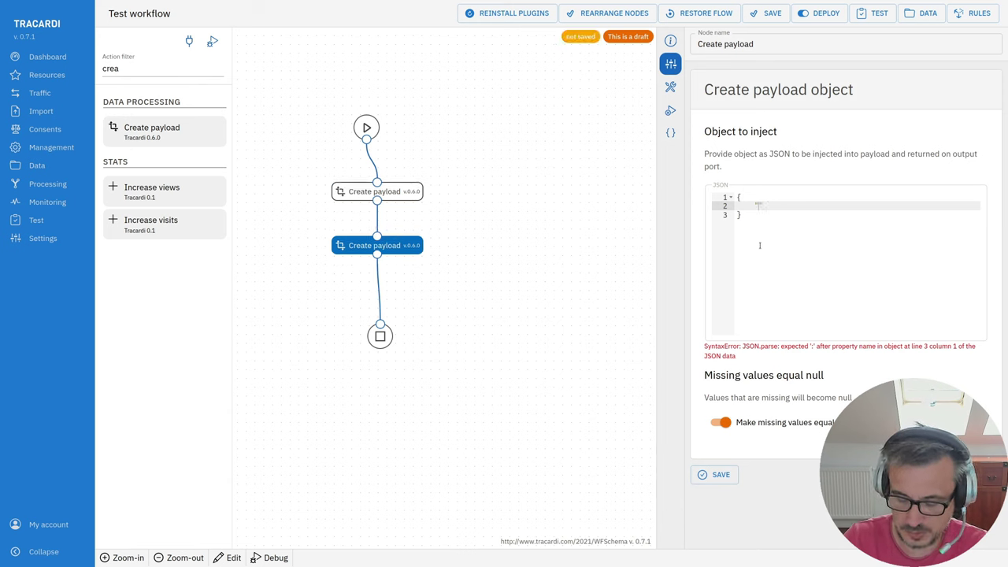
text(b": 1)
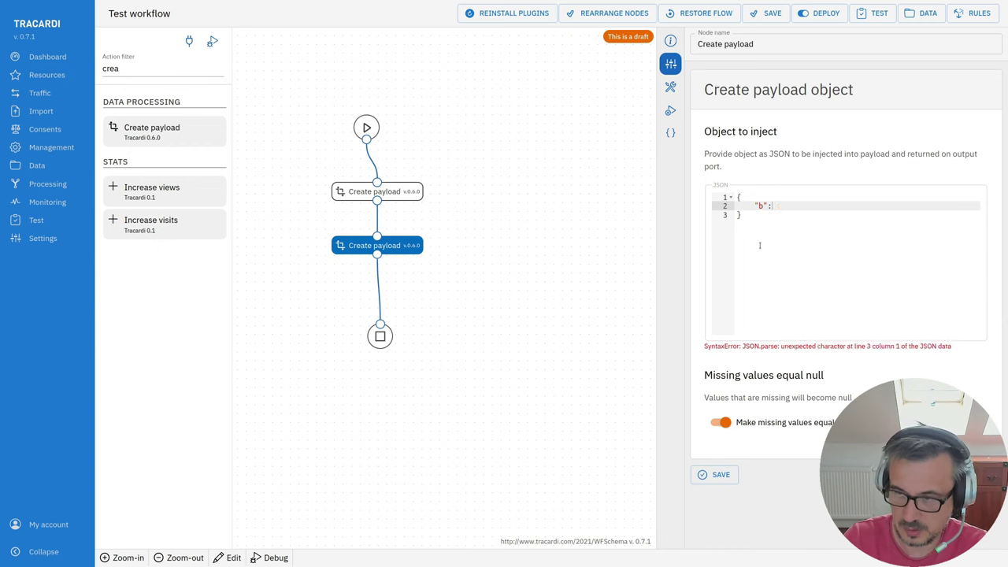
Debug the workflow and compare the output payloads of the first and second Create payload nodes.
click(212, 41)
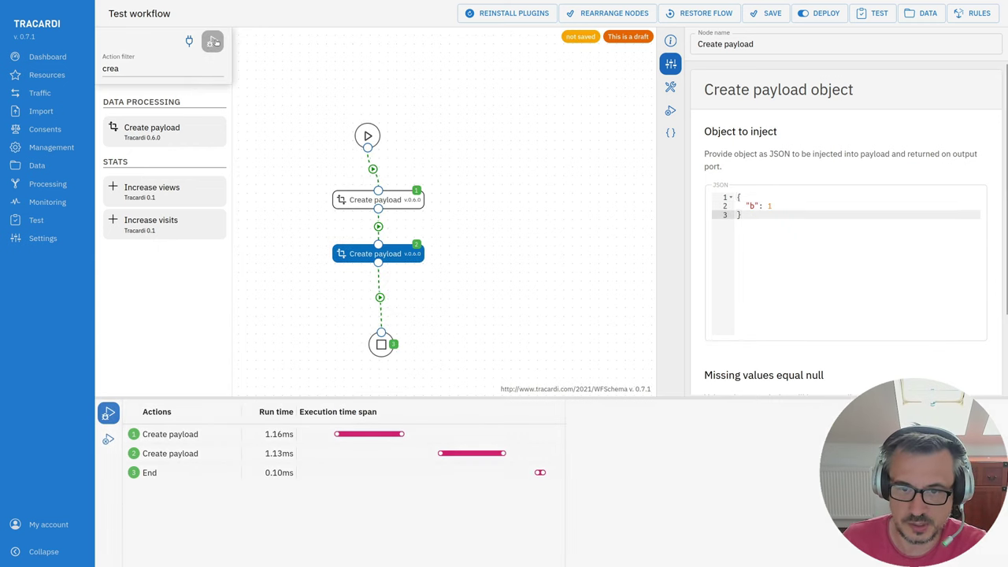
click(210, 440)
click(800, 418)
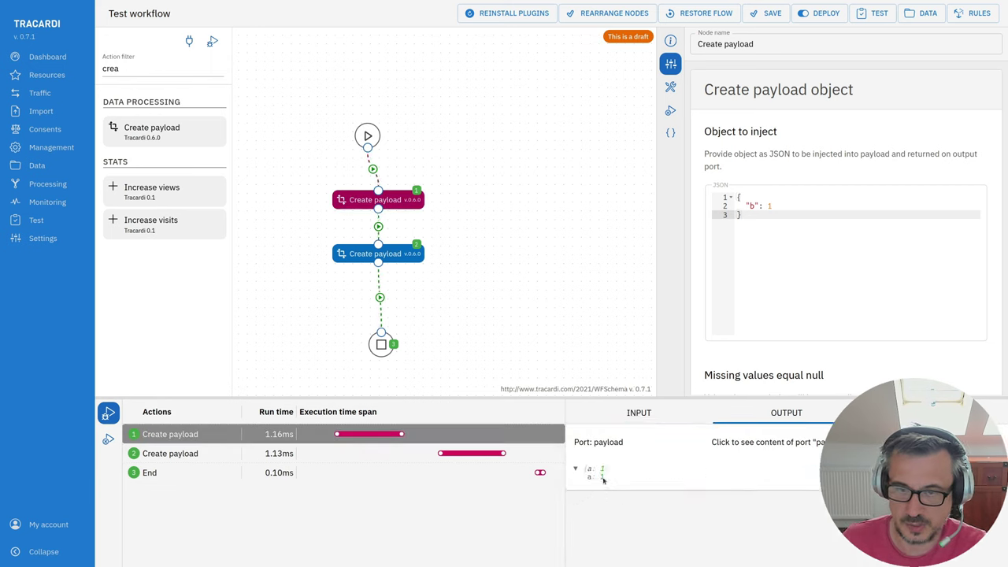
click(208, 461)
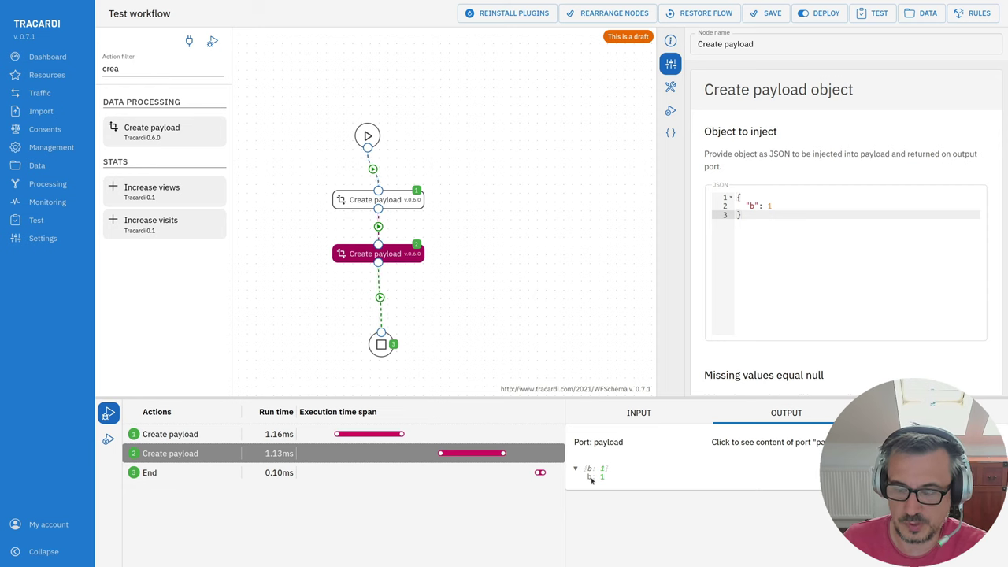
Shift the second Create payload node slightly downward and enable appending its input payload to the output result.
drag(399, 259, 403, 266)
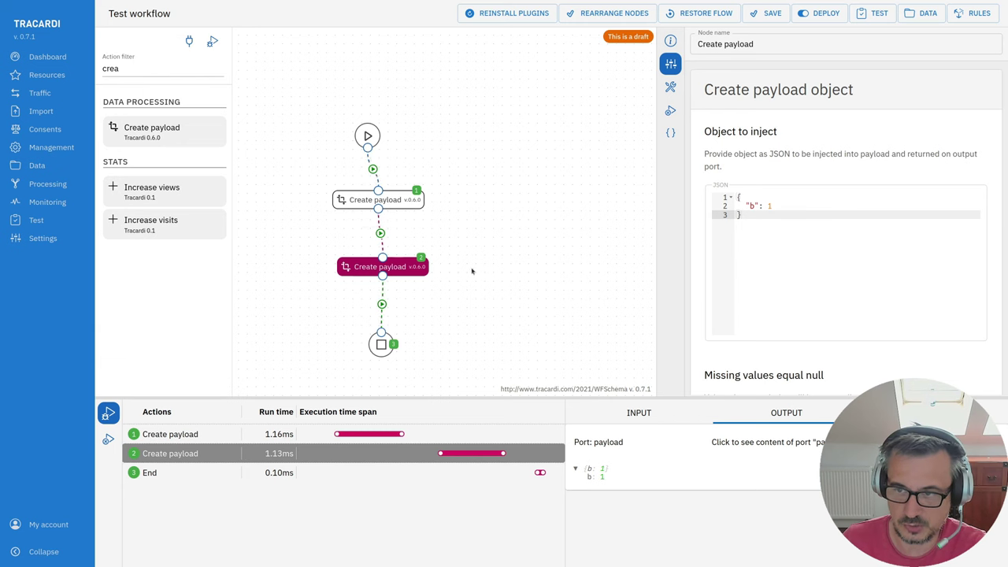
click(637, 186)
click(345, 267)
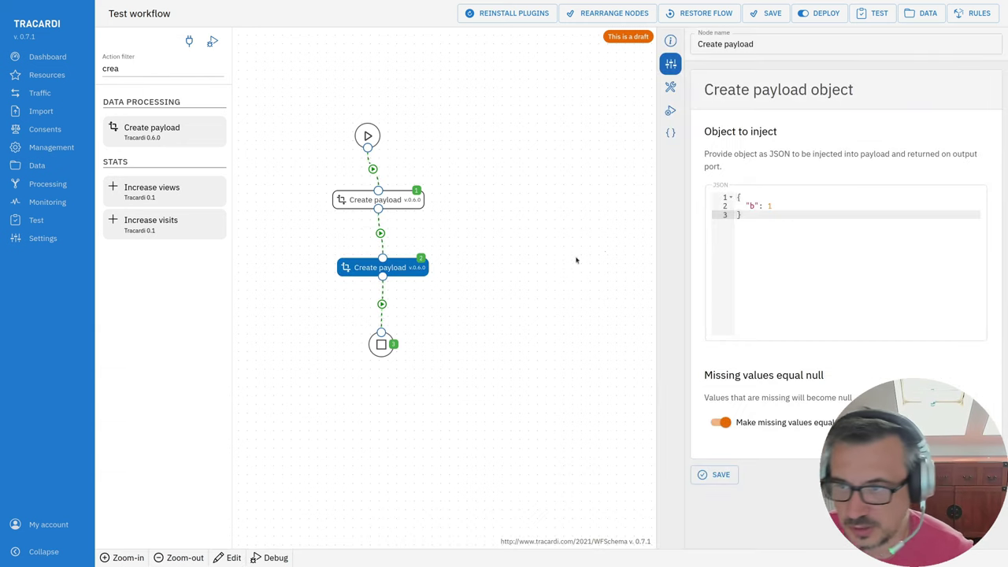
click(670, 110)
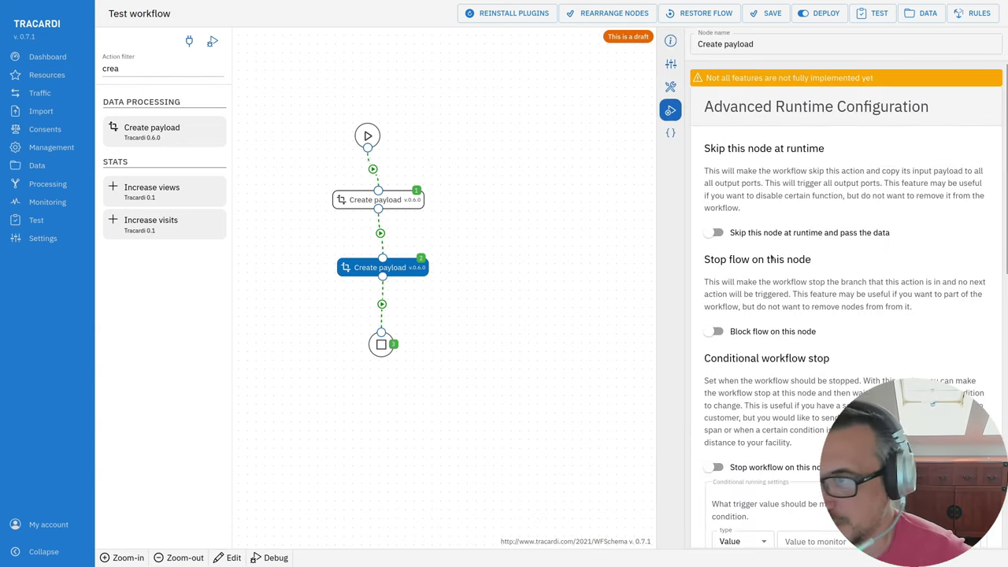
scroll(772, 258, down, 6)
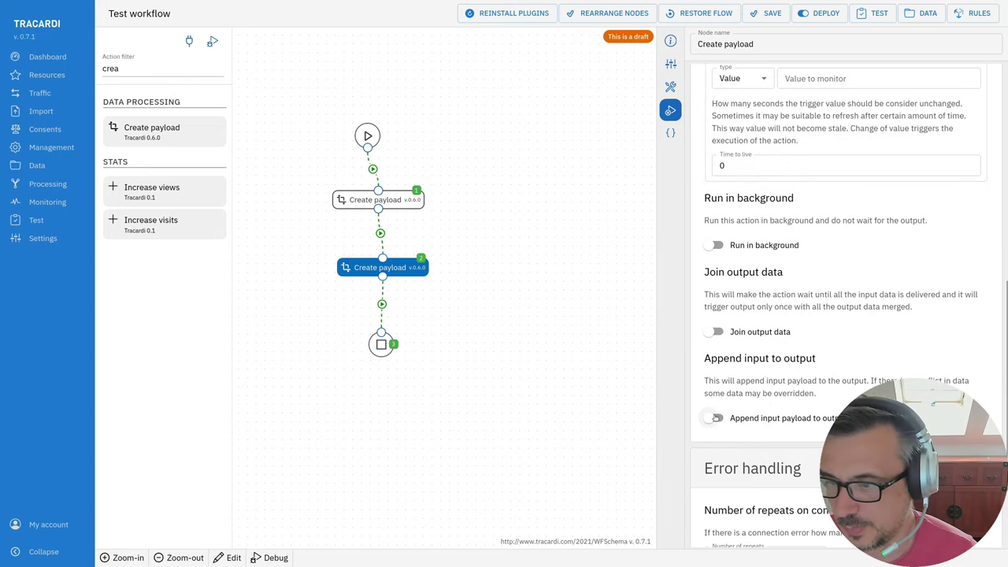
click(715, 419)
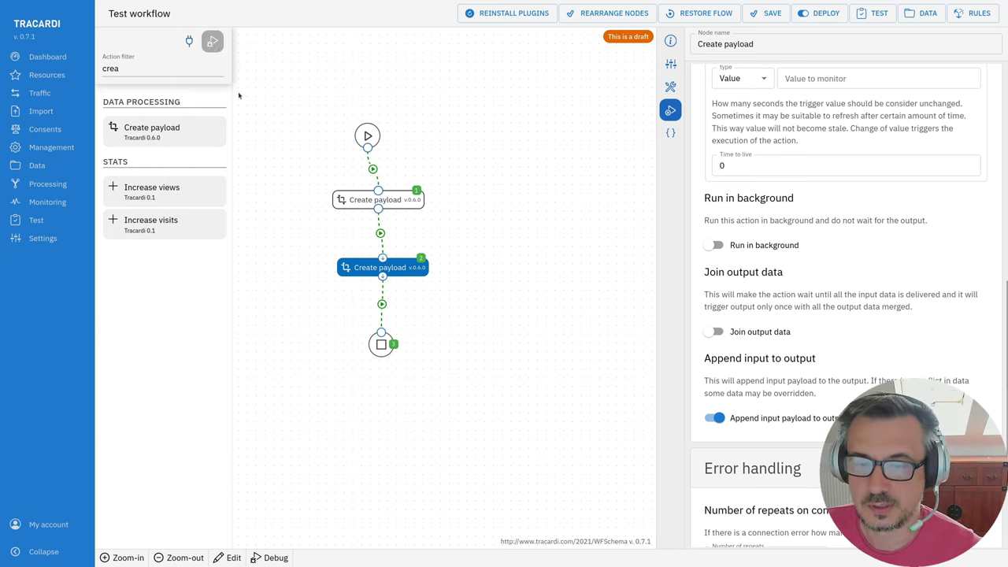
Debug the workflow again and inspect both Create payload outputs to check the appended input.
click(221, 437)
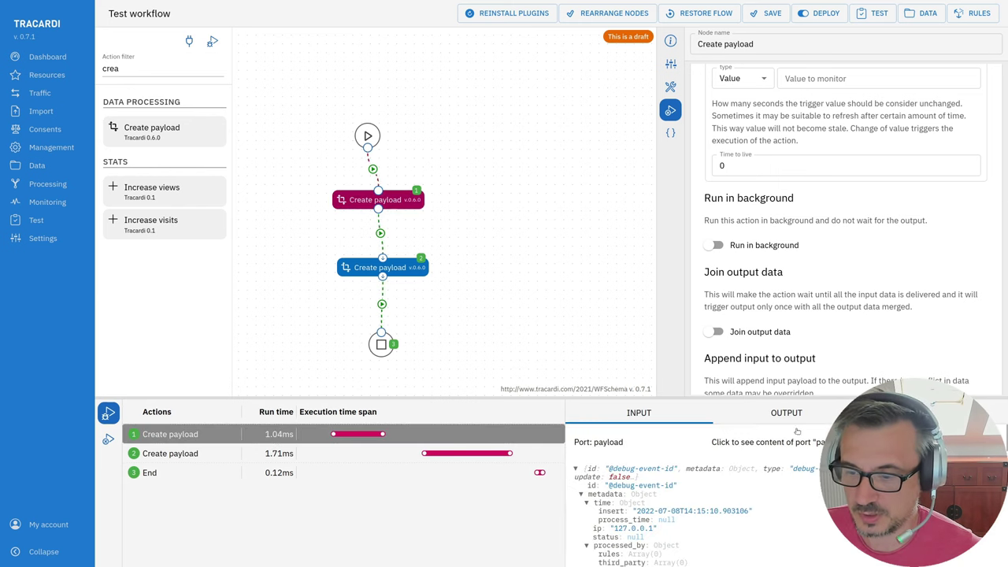
click(792, 415)
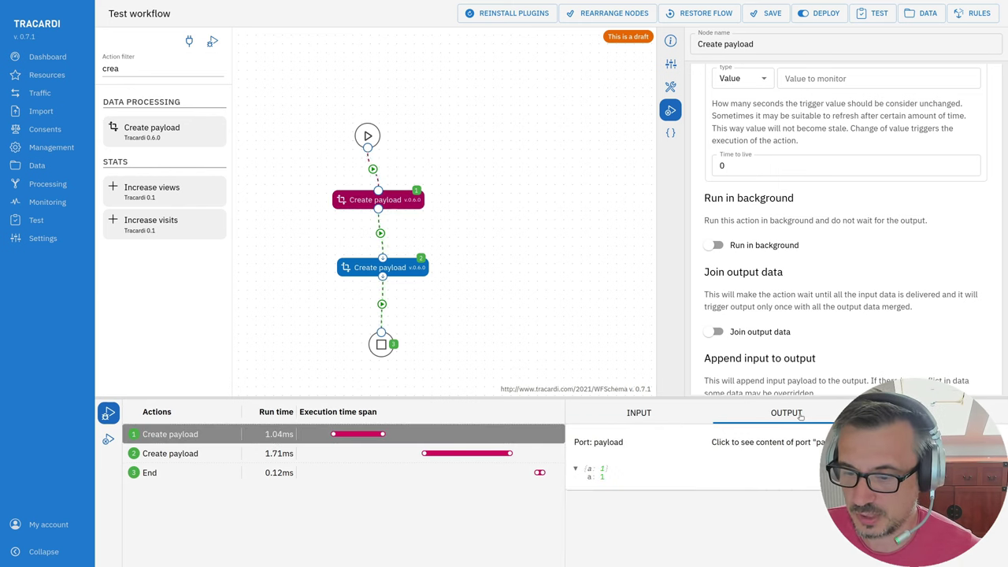
click(246, 457)
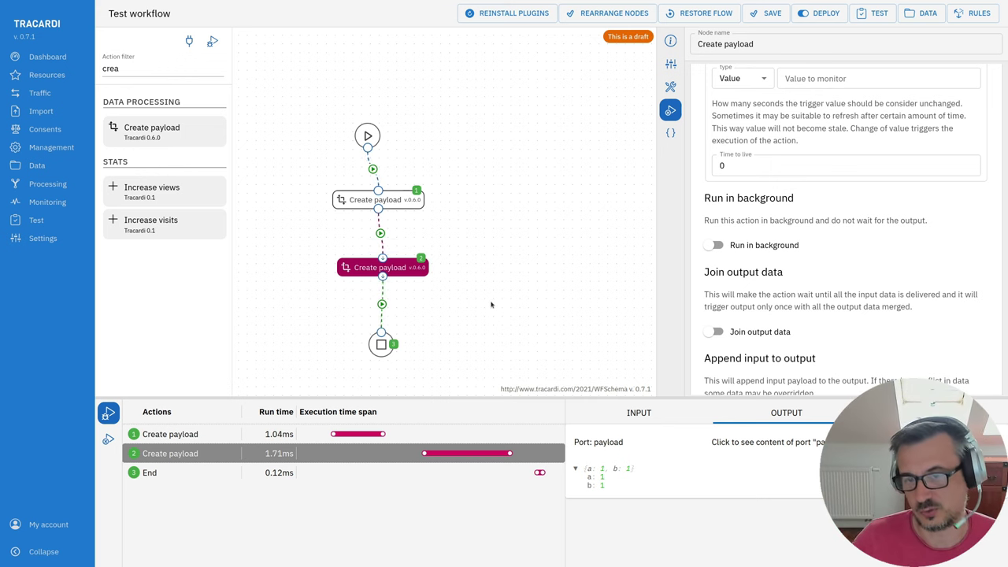
drag(384, 274, 367, 274)
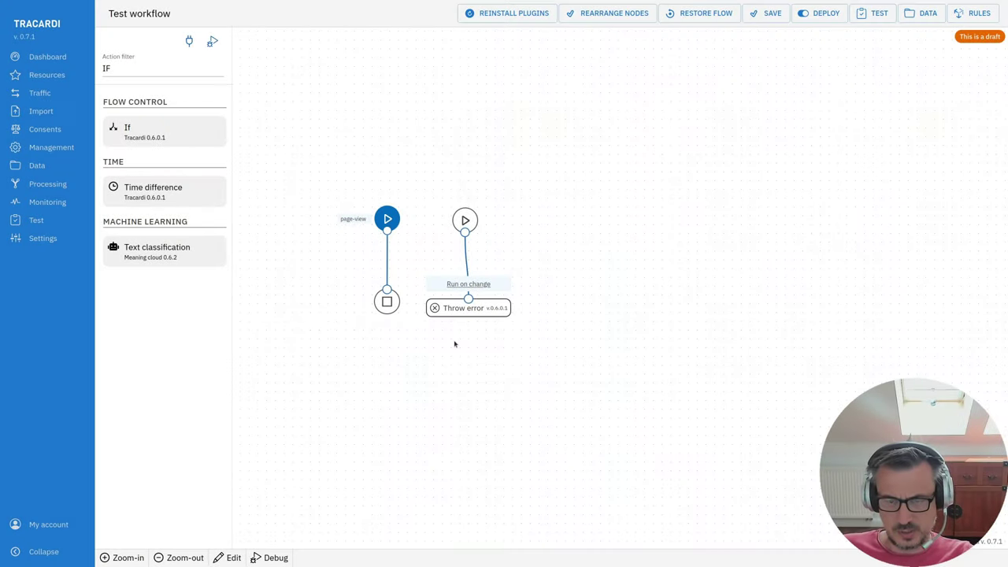
Debug the workflow with the page-view branch and the Throw error branch, and read the Throw error node's error details.
click(213, 43)
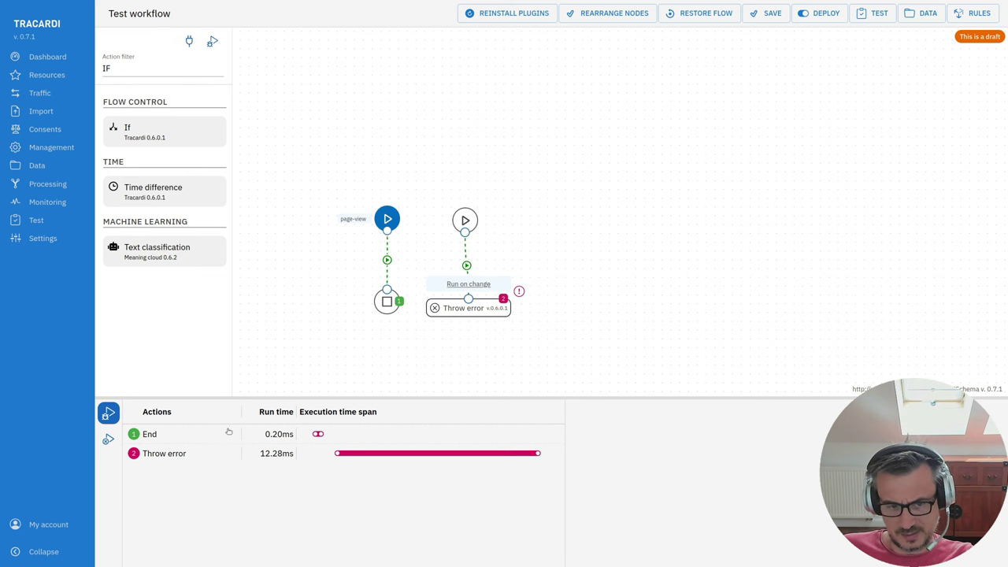
click(185, 455)
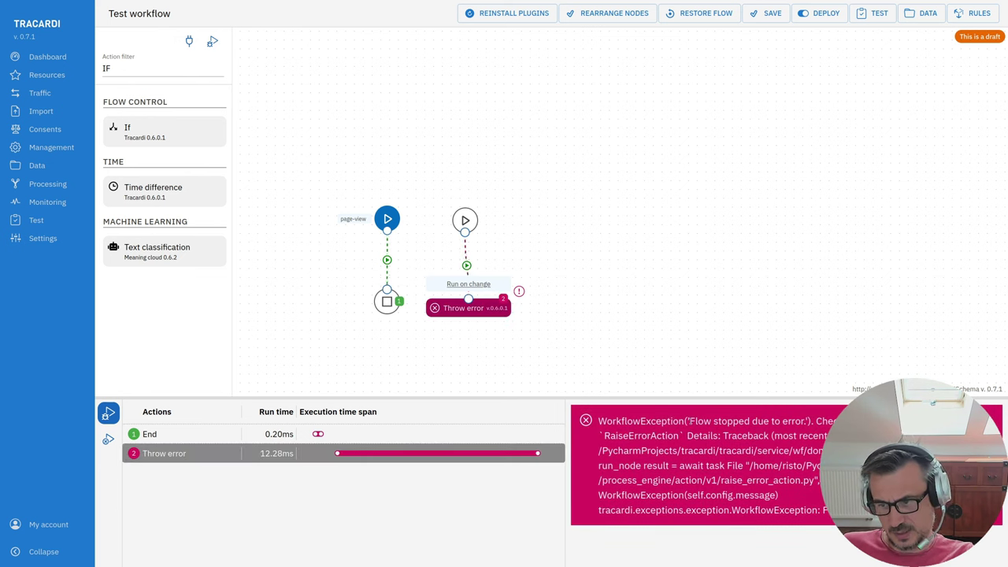
drag(690, 421, 805, 426)
click(803, 432)
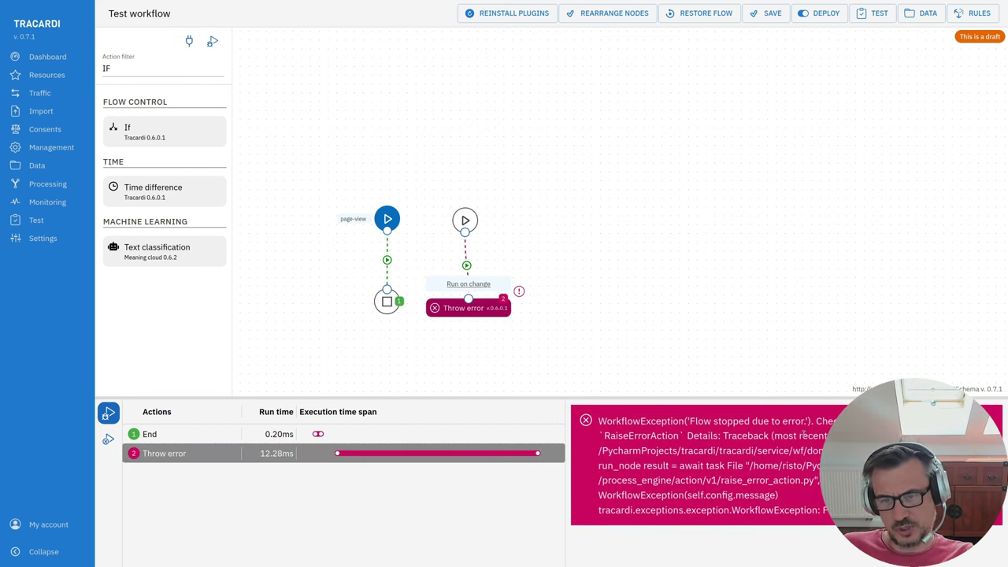
click(482, 307)
drag(482, 309, 482, 300)
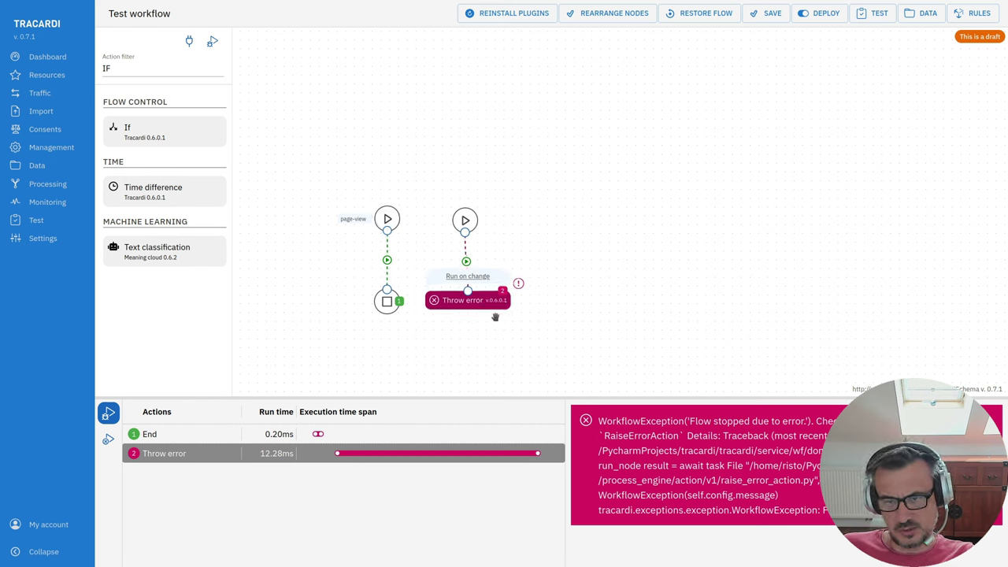
Examine the End node's debug input payload and the profile data object recorded for it.
click(146, 439)
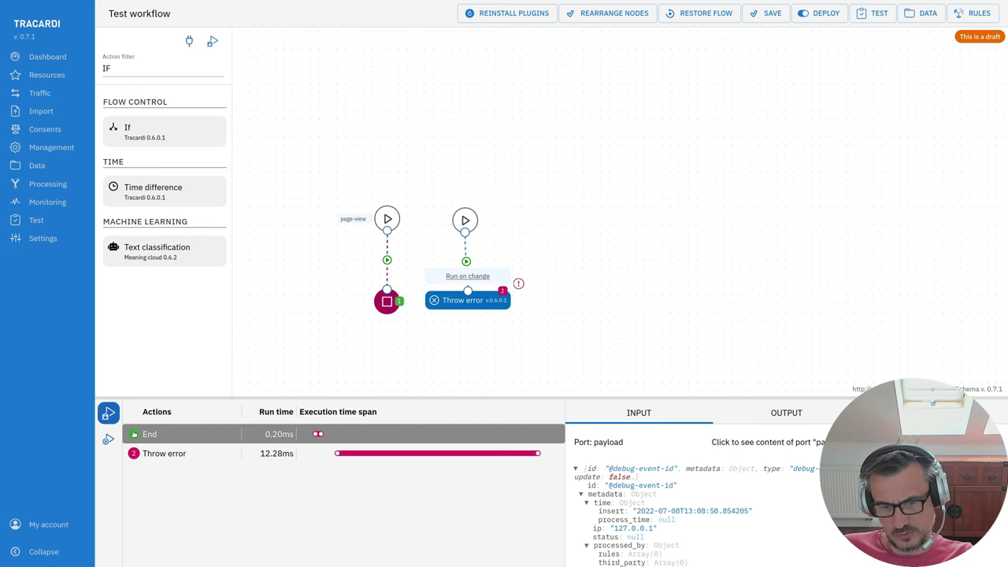
scroll(642, 504, down, 3)
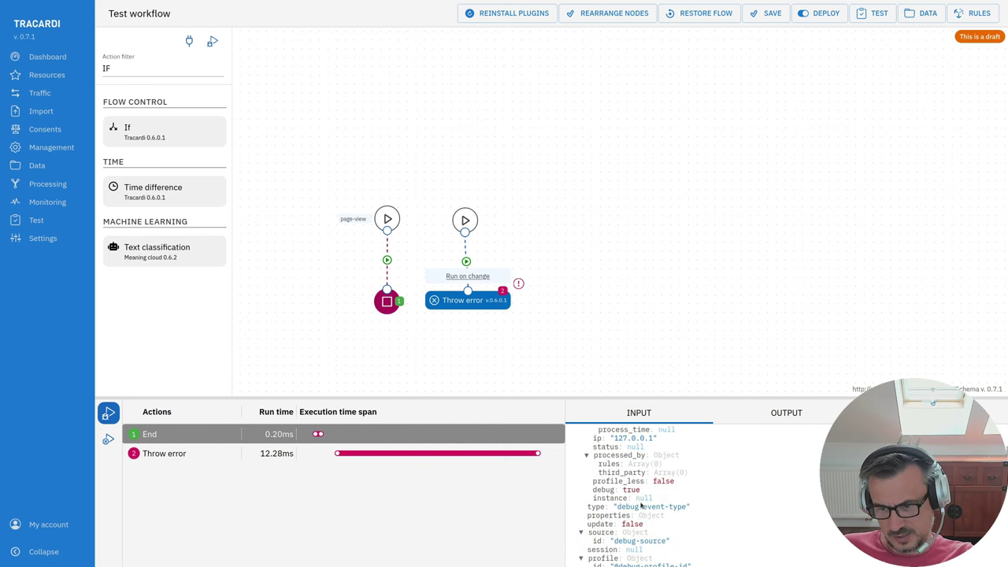
scroll(642, 507, down, 4)
scroll(703, 509, right, 2)
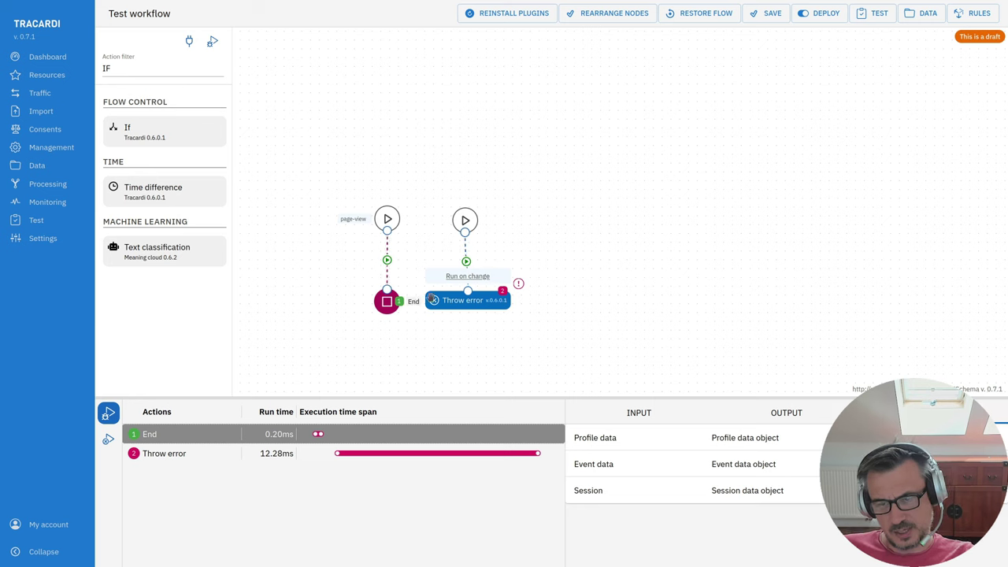
click(700, 461)
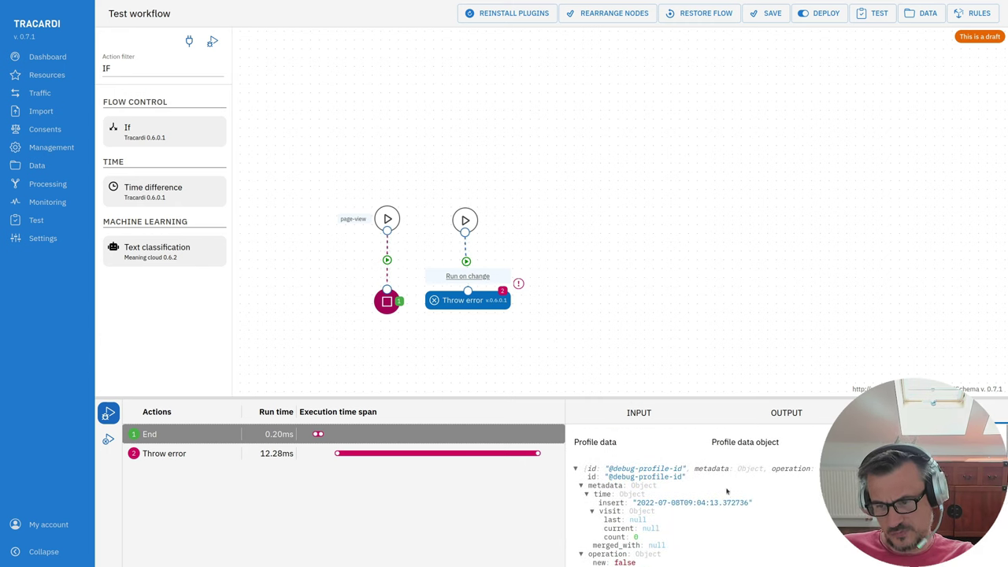
scroll(726, 493, down, 5)
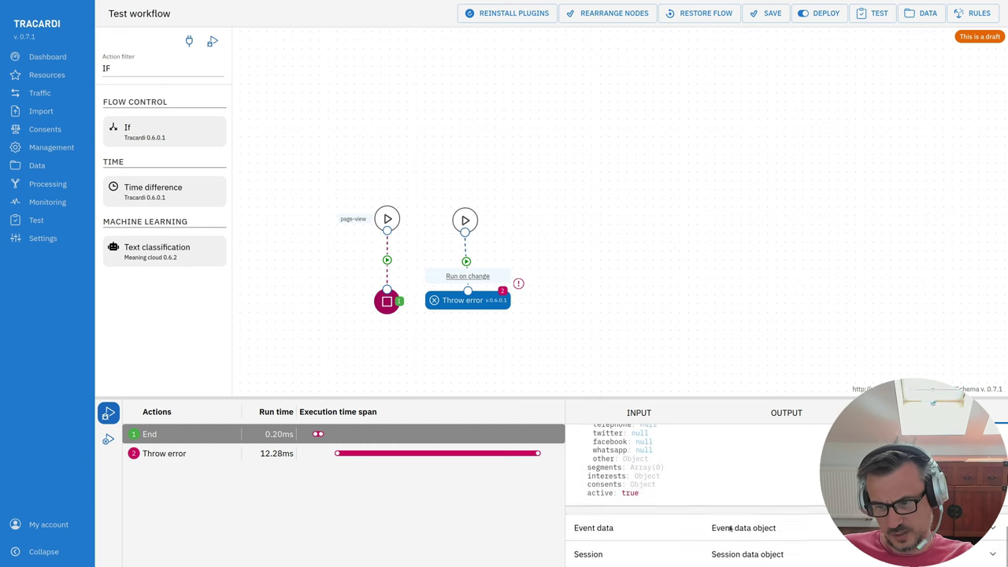
Examine the event data and session data objects recorded for the End node in the debug results.
click(731, 529)
scroll(741, 520, down, 4)
scroll(759, 517, up, 3)
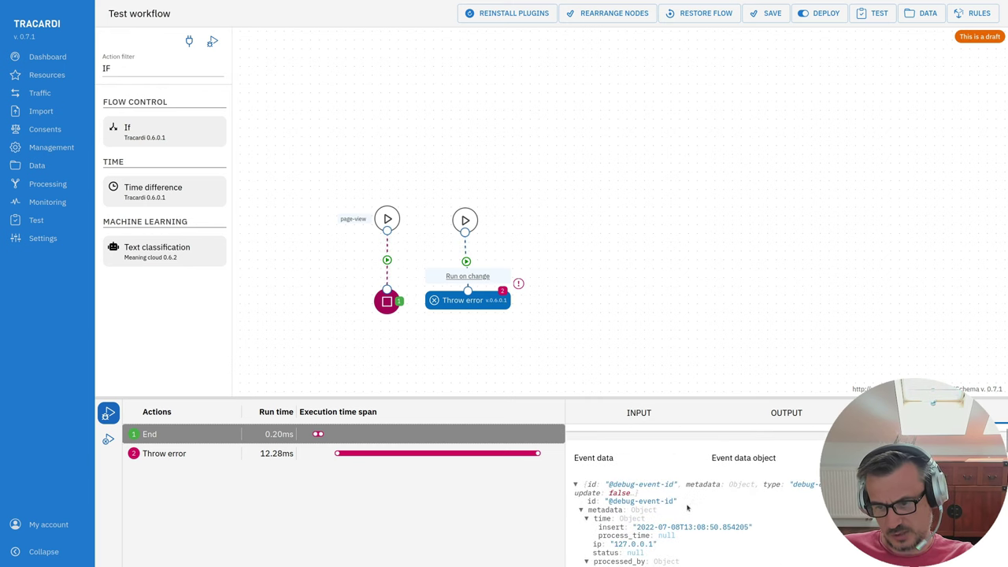
scroll(687, 508, down, 4)
click(664, 554)
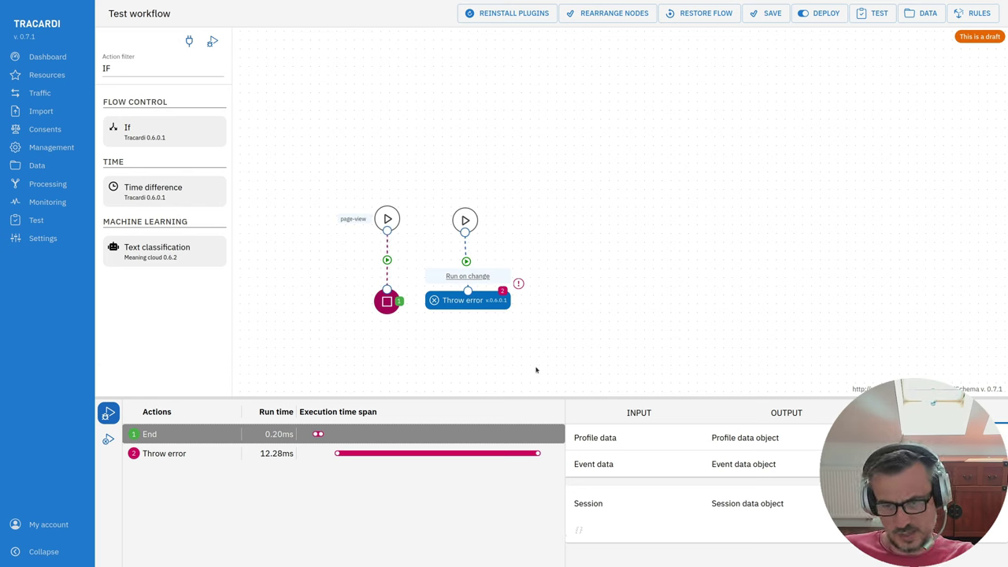
Replace the End node and the Throw error branch with a Copy data node connected to the page-view start node, and debug the workflow.
drag(387, 219, 384, 207)
drag(386, 301, 380, 274)
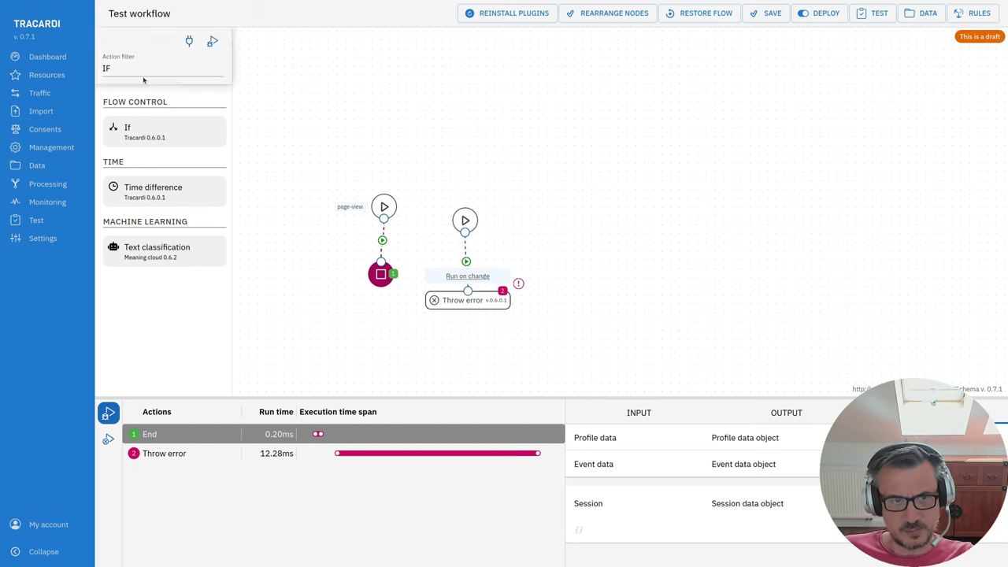
click(155, 55)
text(COPY)
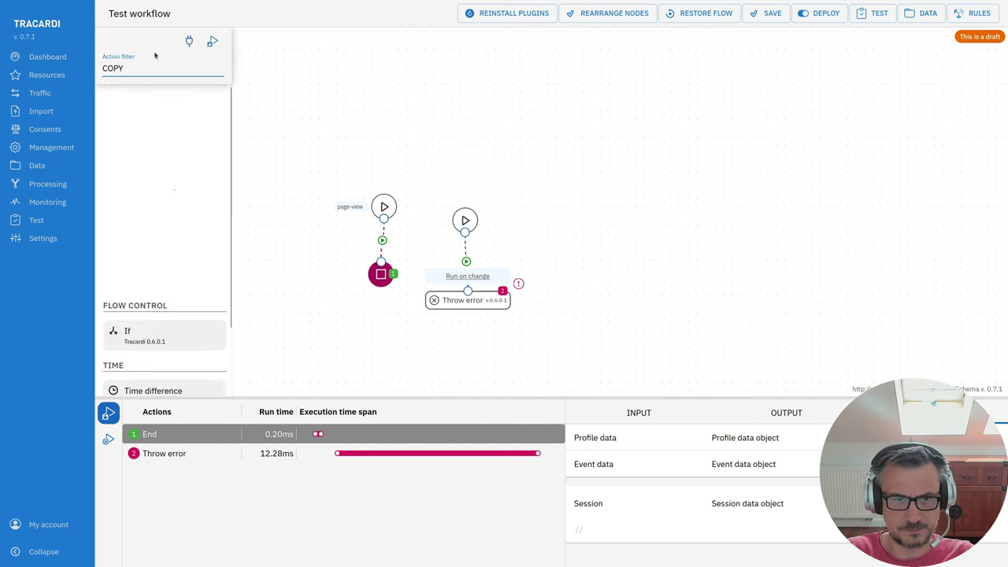
drag(165, 137, 419, 146)
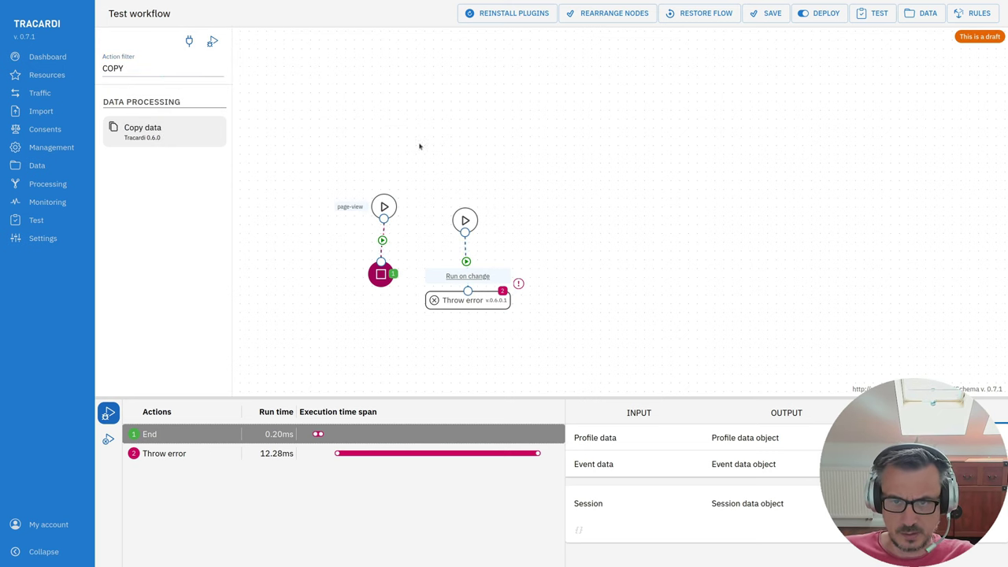
drag(384, 206, 378, 118)
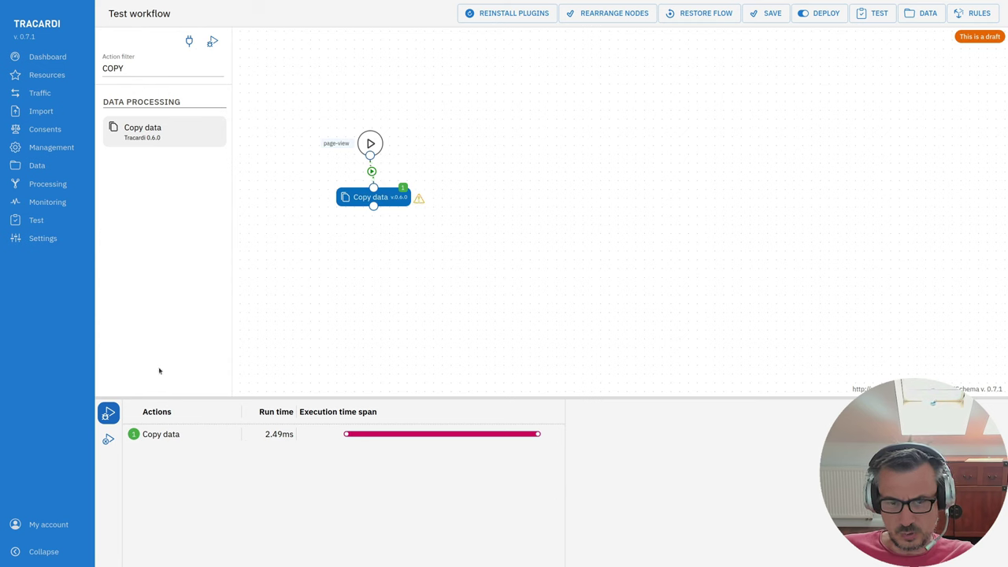
Read the debug log messages for the Copy data node and shift the start and Copy data nodes slightly.
click(108, 439)
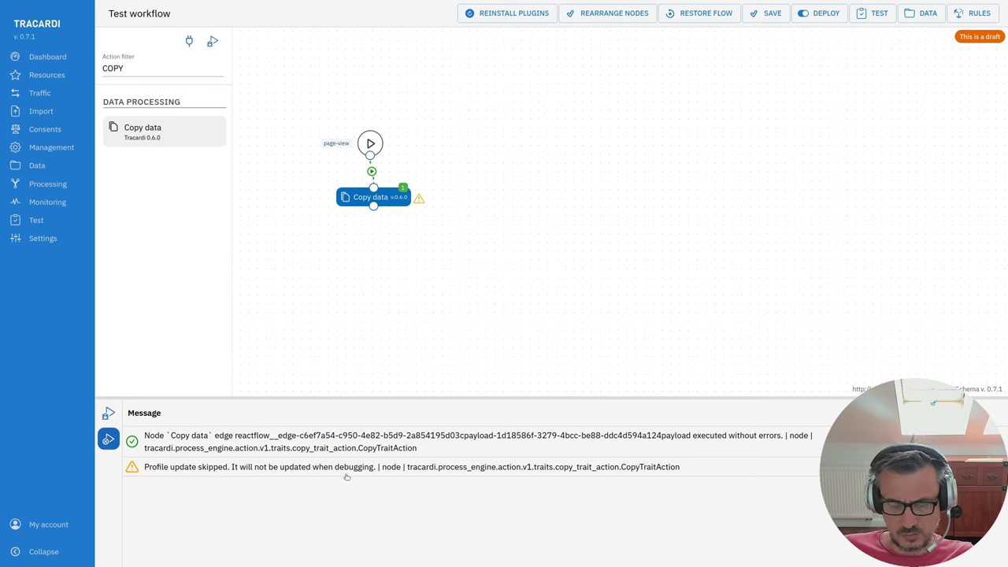
drag(370, 143, 361, 137)
drag(373, 197, 365, 208)
click(378, 208)
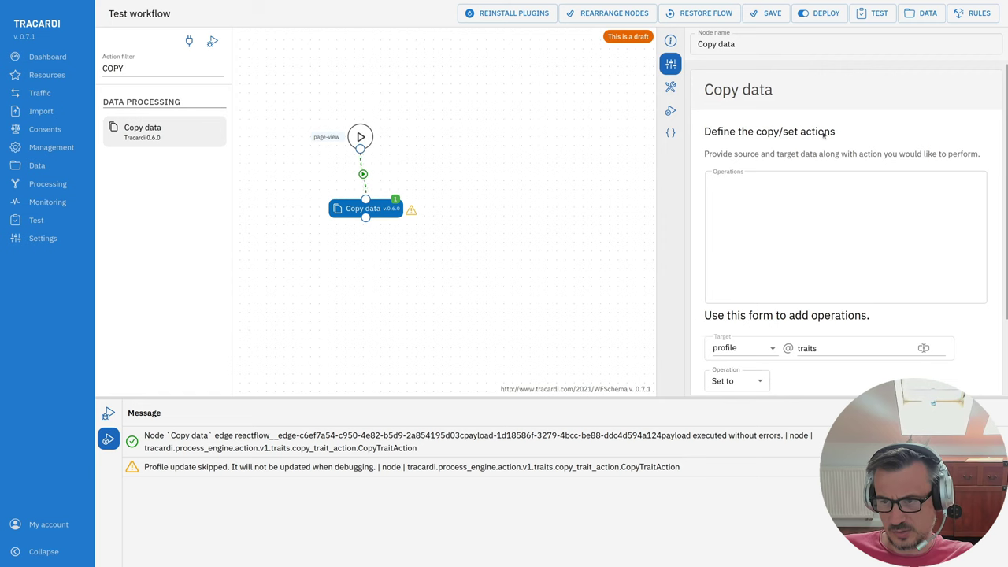
scroll(782, 358, down, 2)
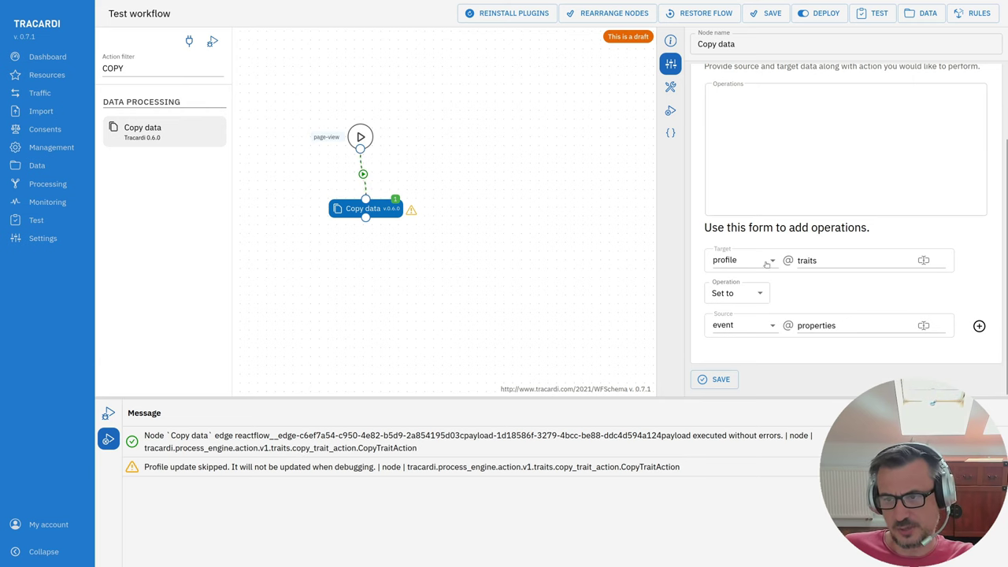
scroll(806, 299, up, 1)
scroll(807, 302, down, 1)
click(822, 279)
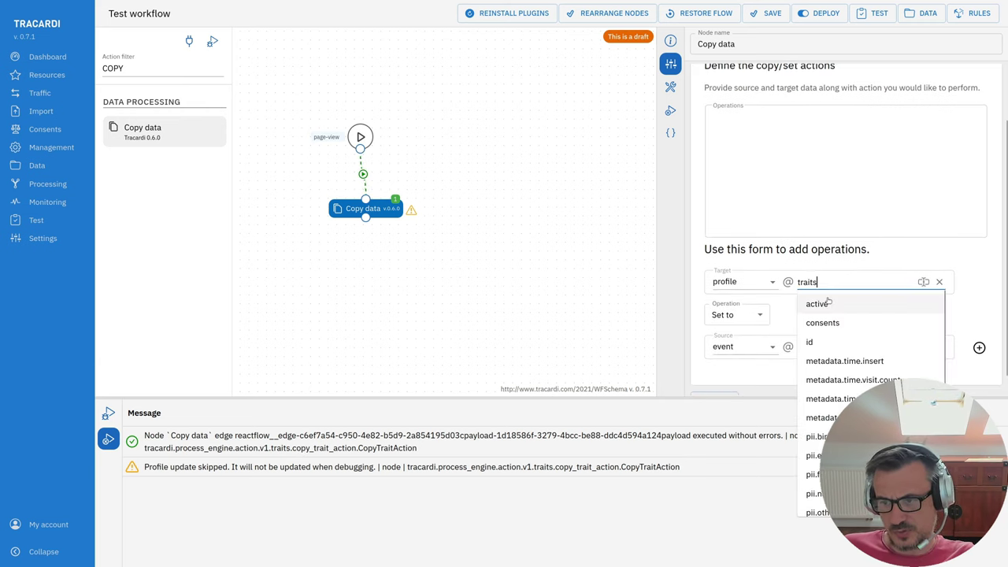
text(.public.myData)
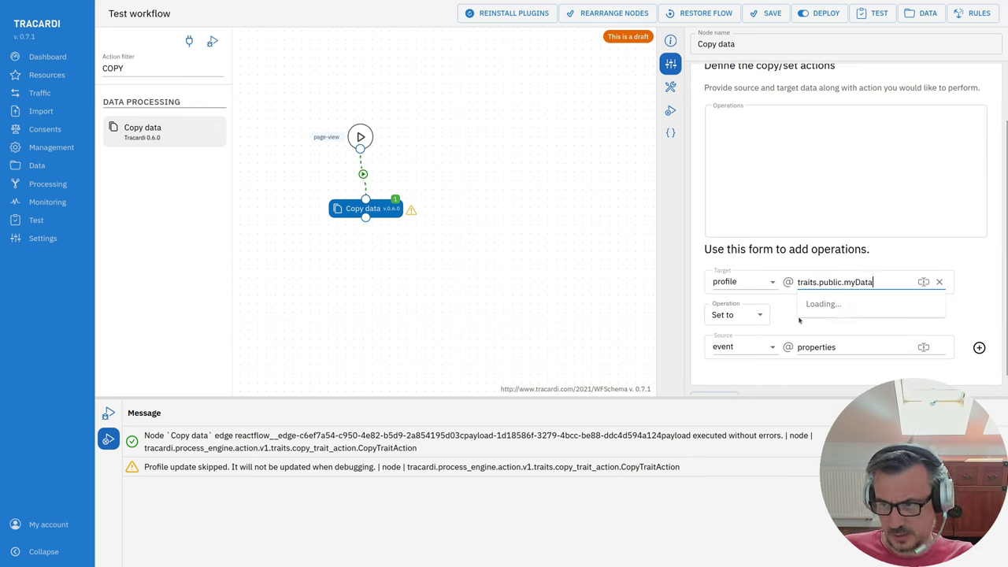
click(801, 322)
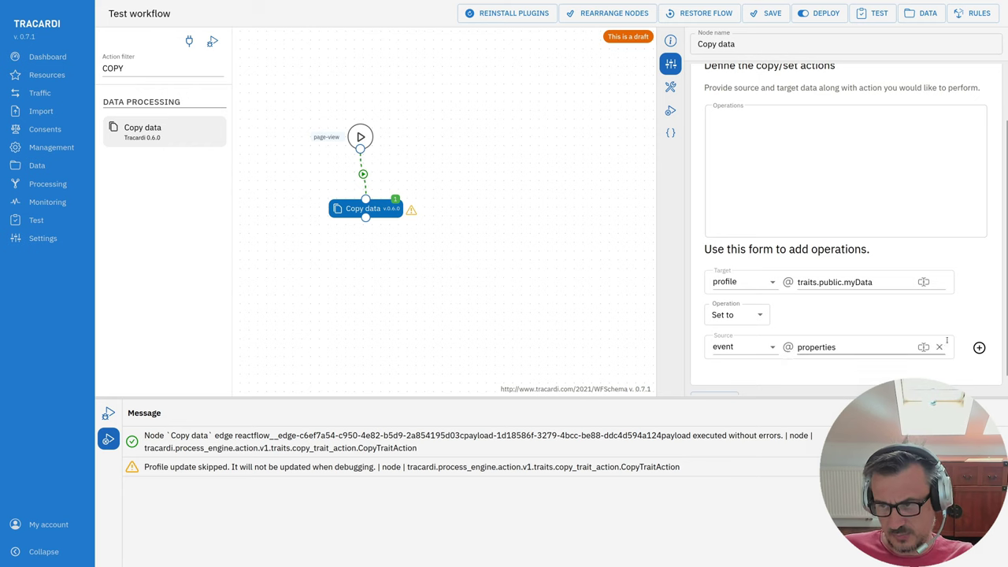
Set the source to the plain text value 1, add the operation, and save the Copy data configuration.
click(791, 349)
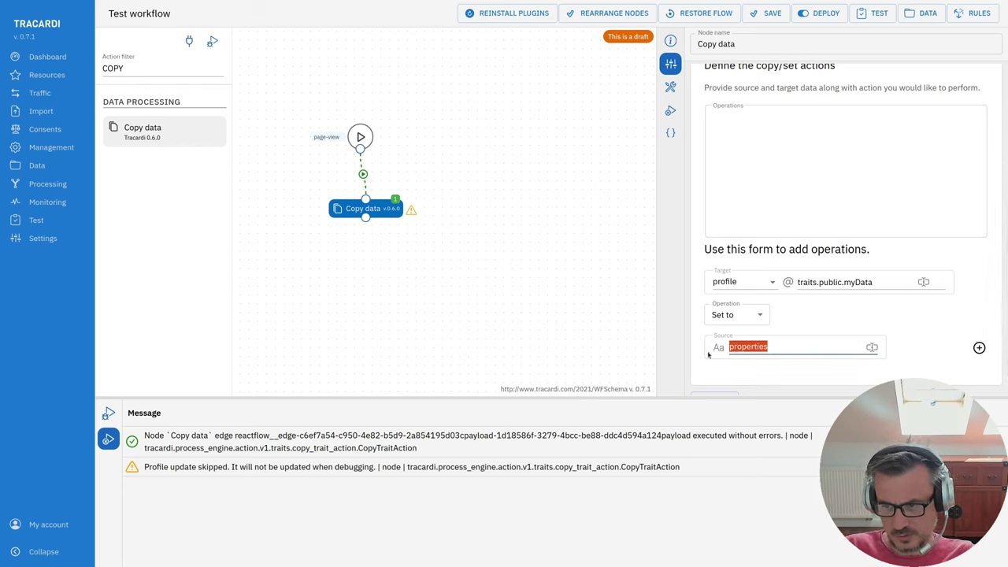
text(1)
scroll(977, 327, down, 1)
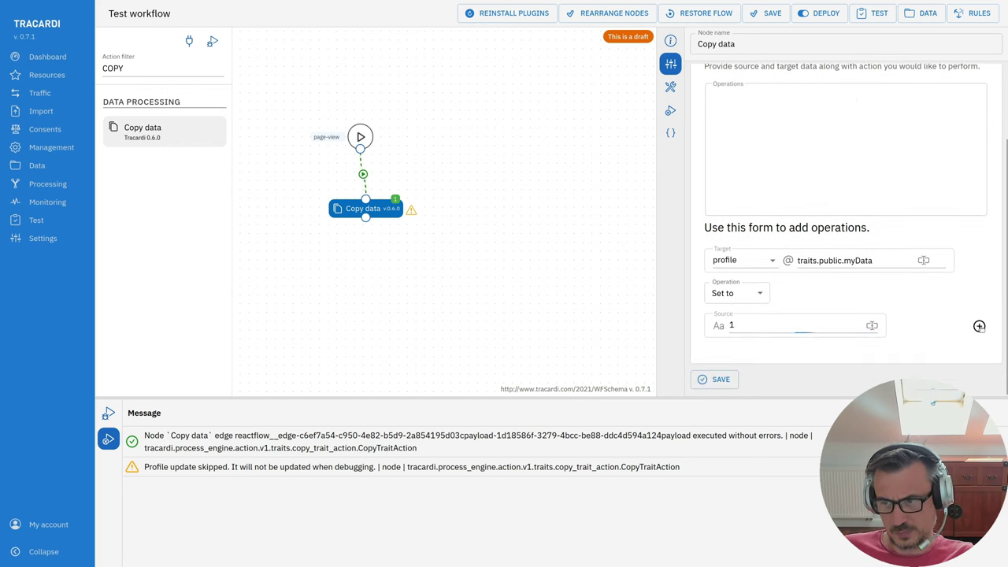
click(977, 326)
scroll(978, 326, up, 1)
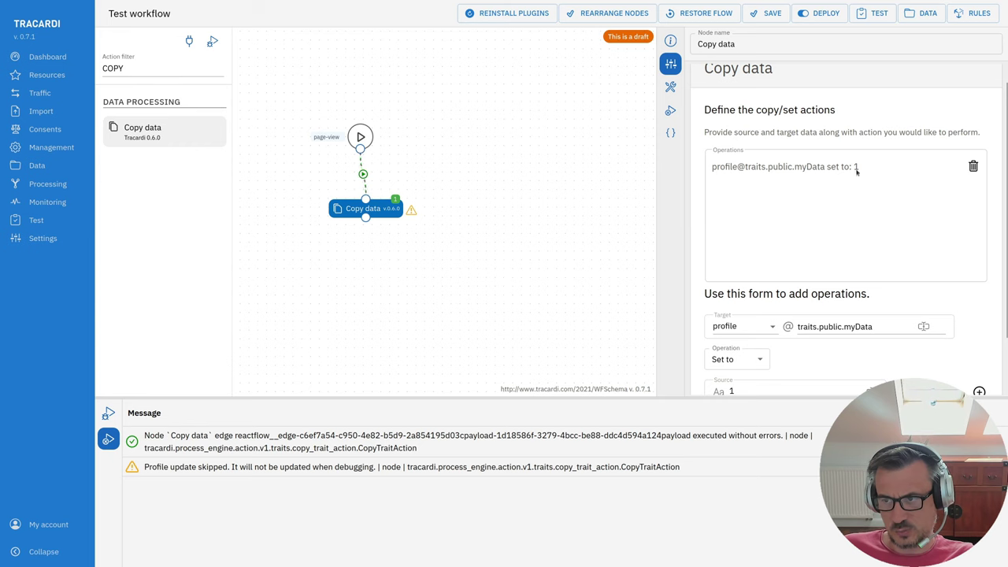
scroll(858, 178, down, 1)
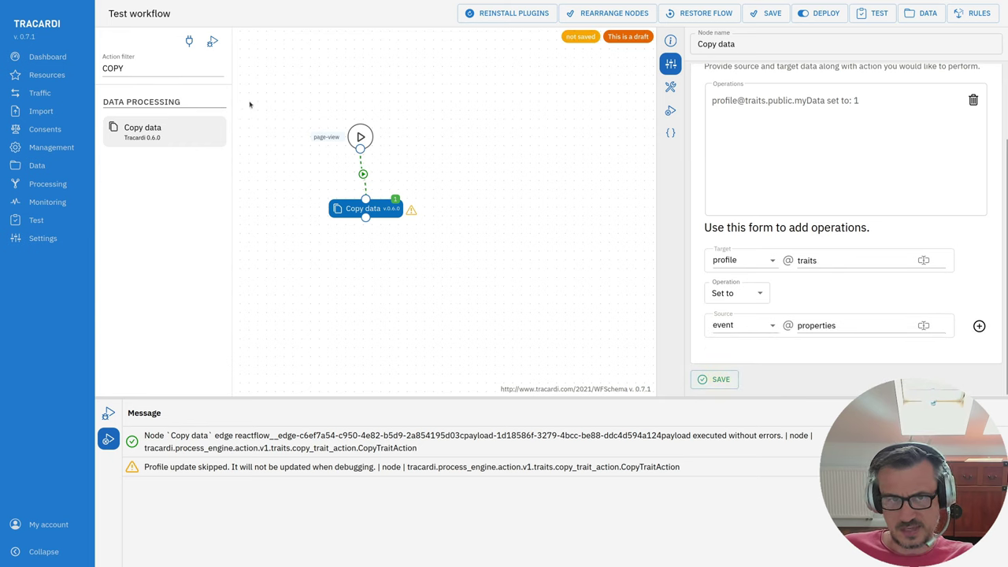
Debug the workflow again and examine the public traits in the Copy data node's profile data.
drag(520, 181, 501, 198)
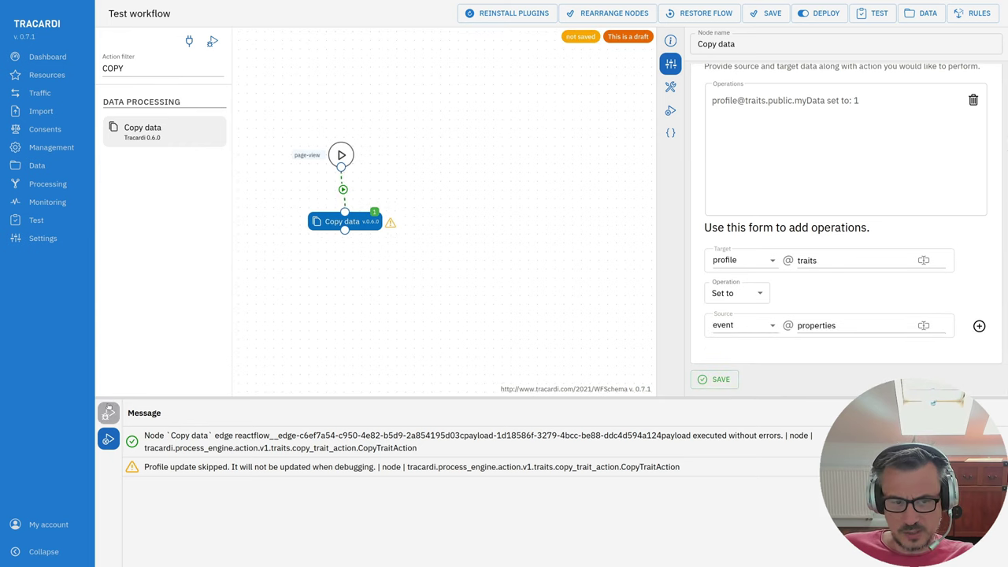
click(108, 412)
click(180, 438)
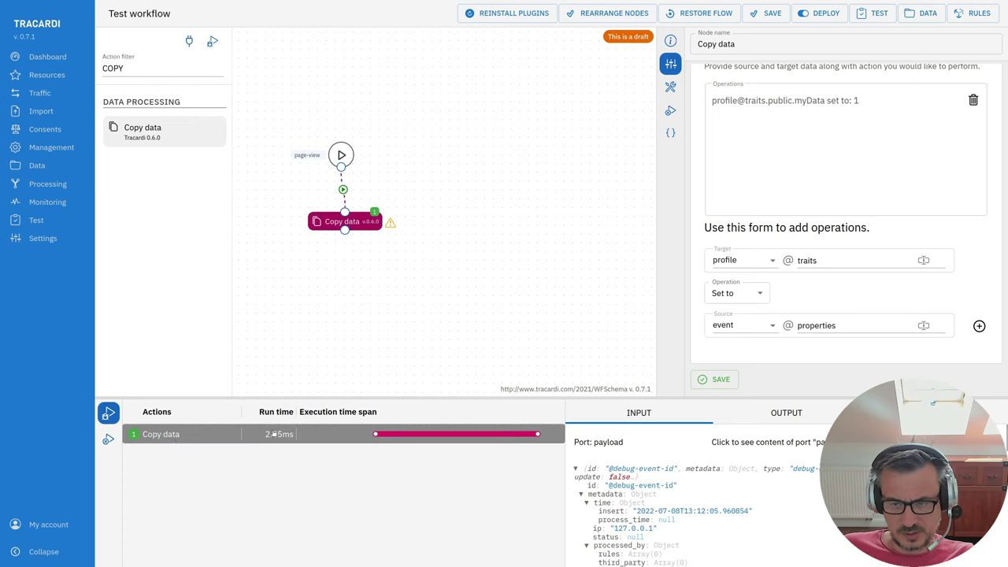
scroll(693, 511, down, 3)
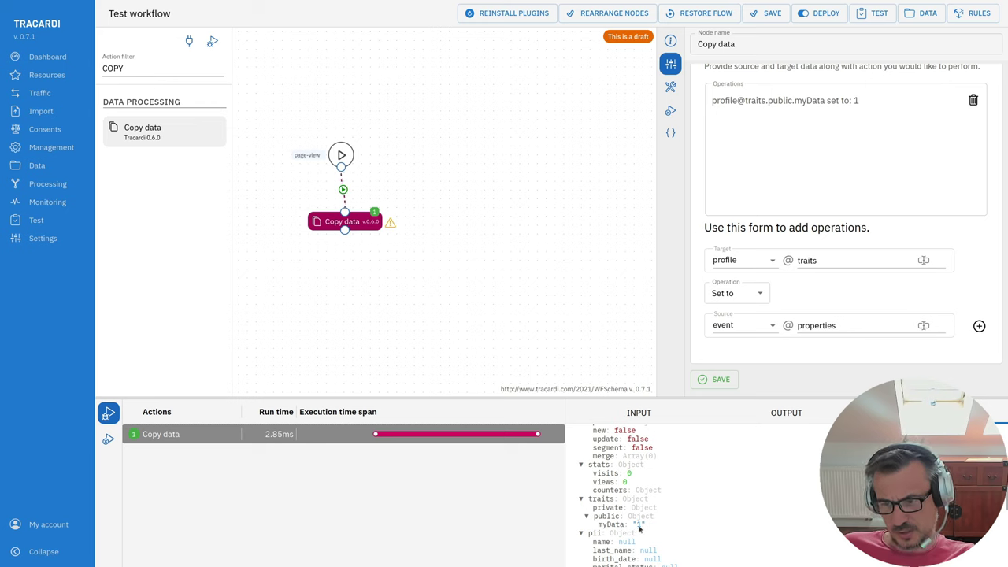
scroll(946, 260, up, 2)
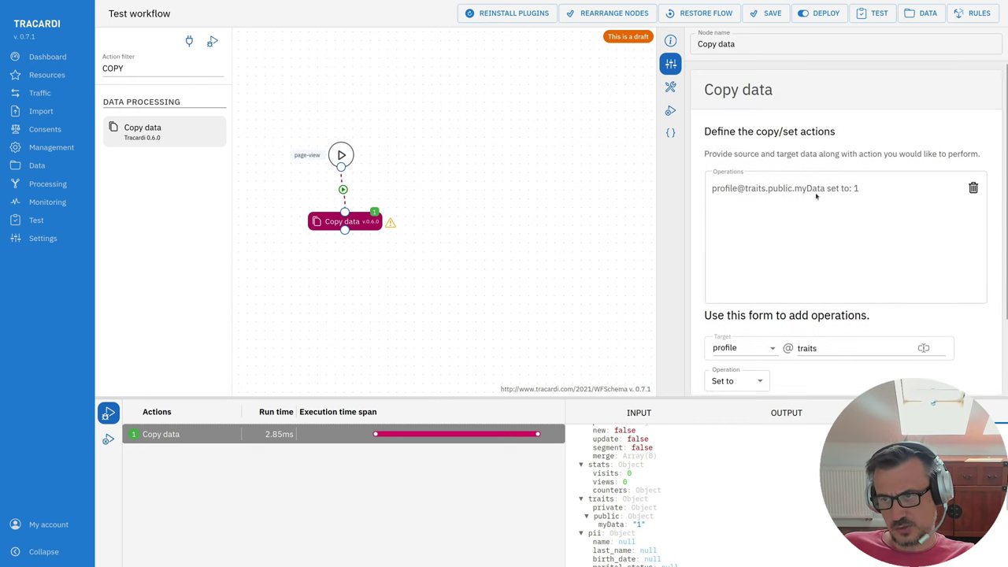
click(974, 190)
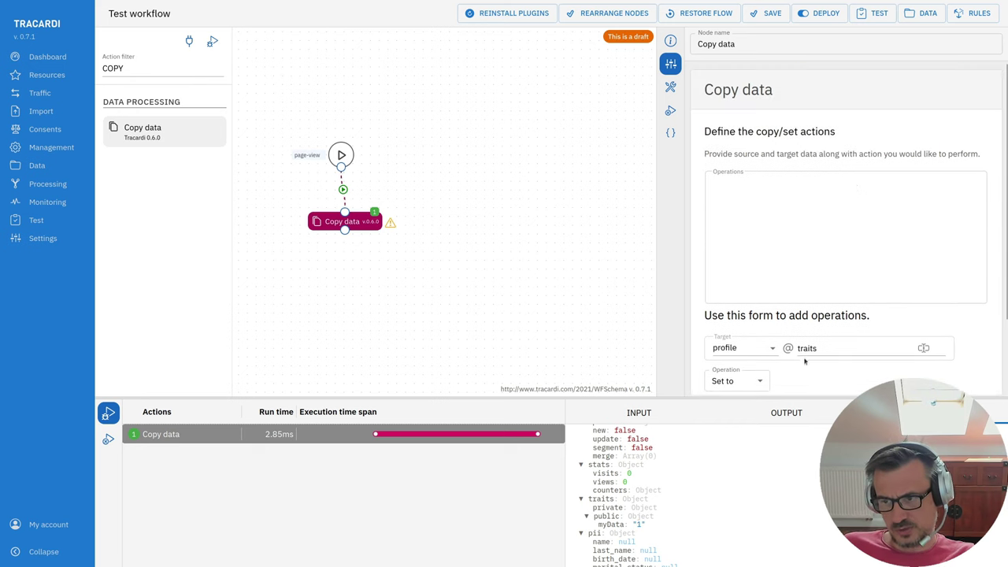
scroll(804, 361, down, 1)
click(835, 282)
text(.privat)
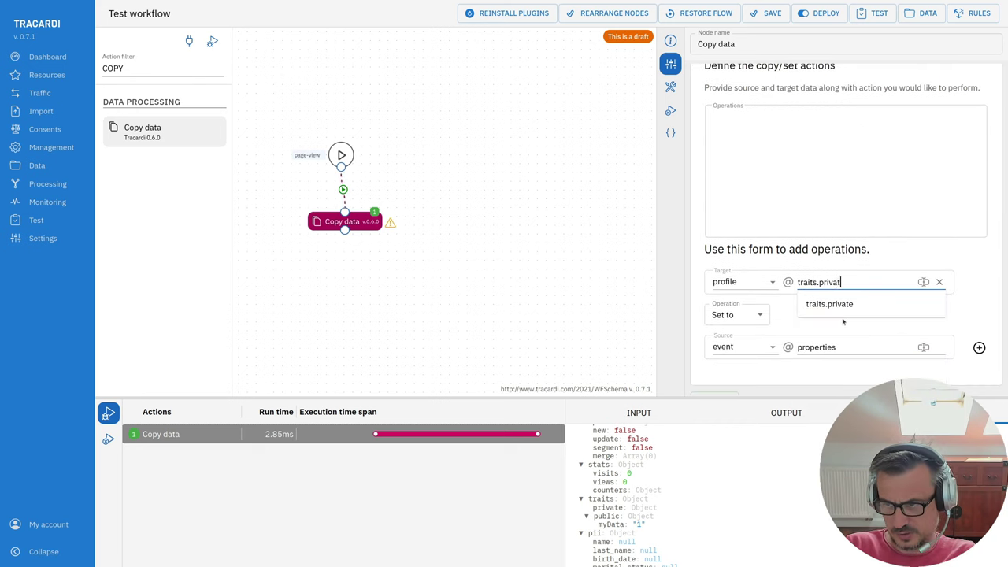
text(e.myData)
Set the source to the evaluated value true and add the operation for the private trait.
click(747, 347)
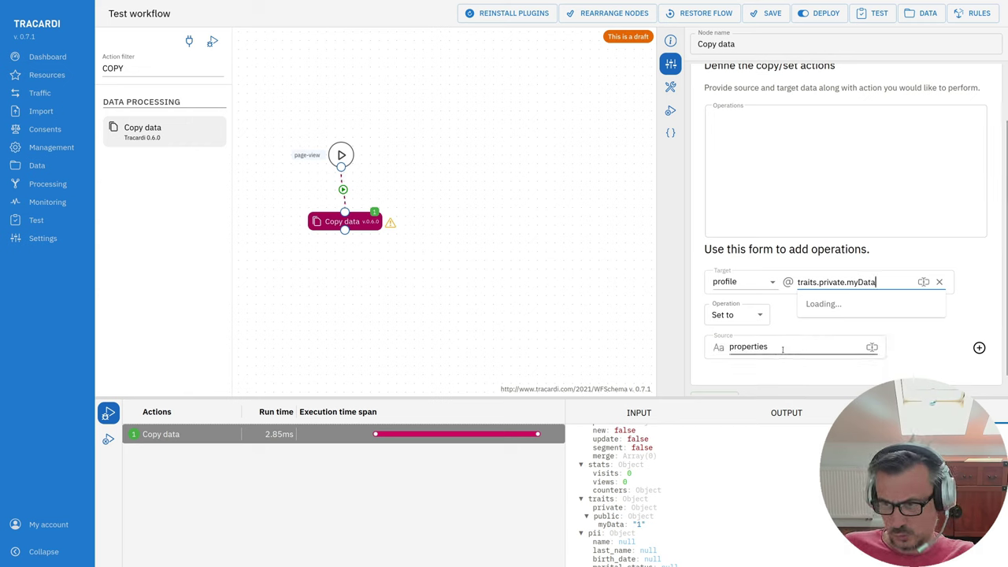
double_click(748, 347)
text(1)
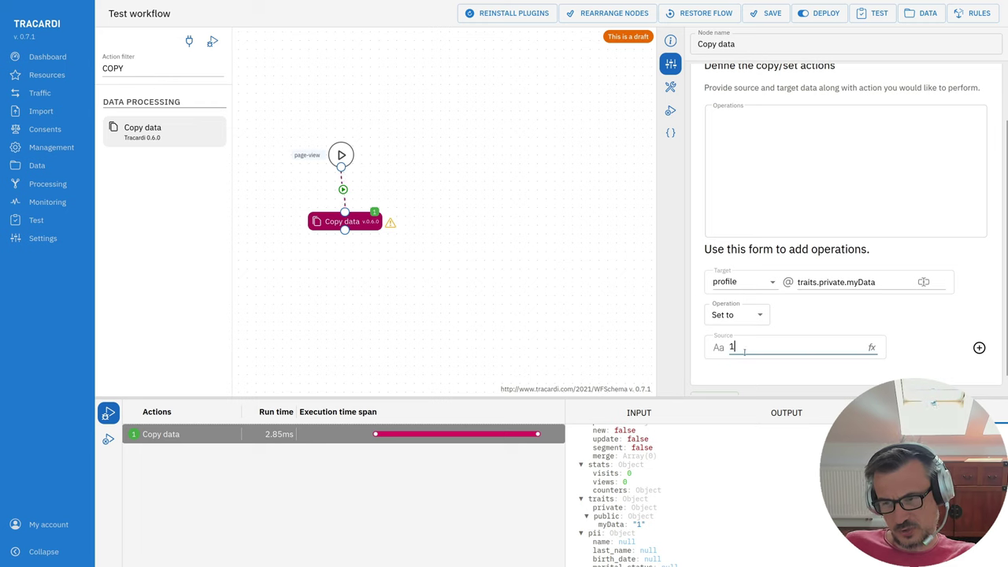
drag(743, 347, 712, 348)
text(true)
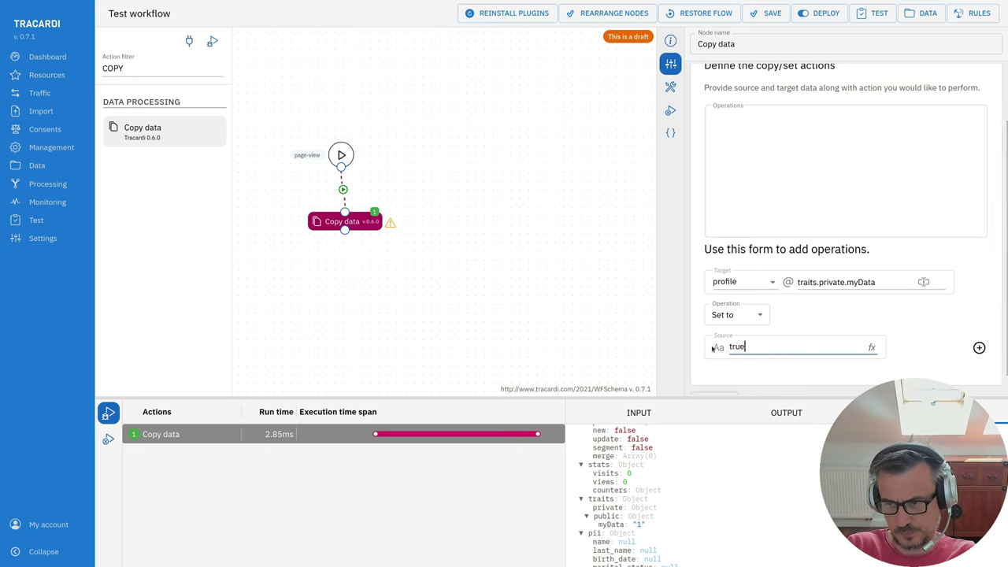
key(Return)
click(879, 282)
text(1)
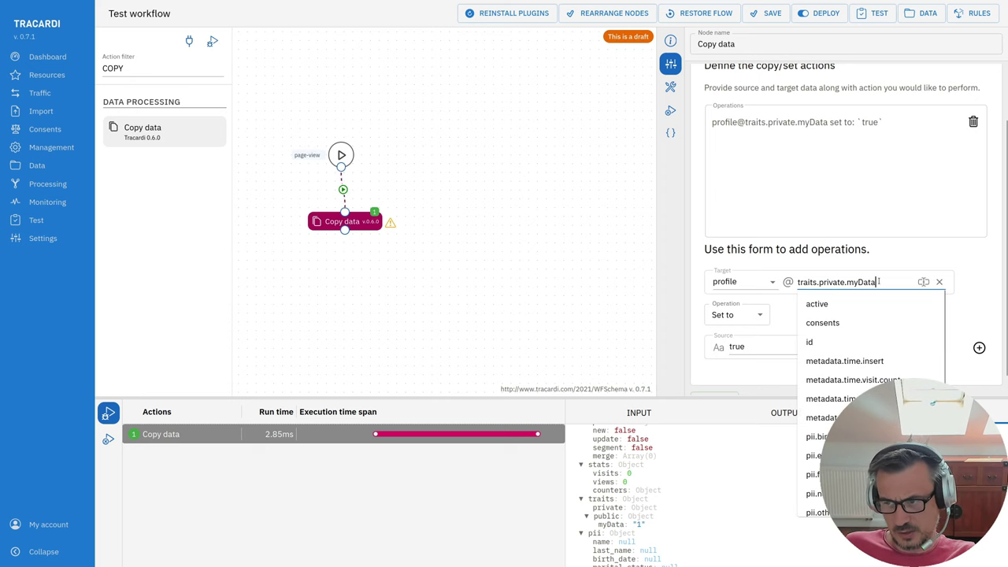
double_click(736, 347)
text(1)
key(Return)
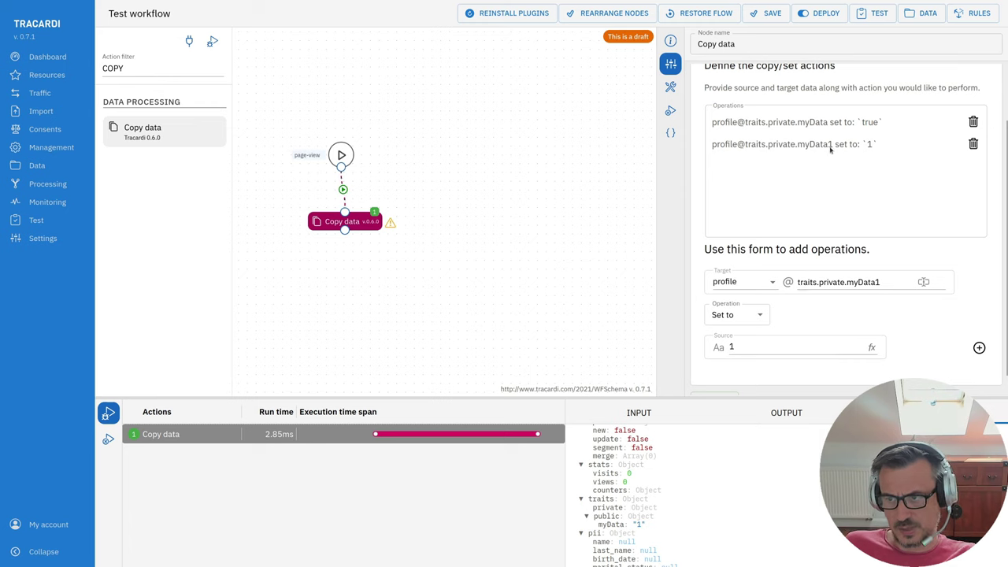
Debug the workflow and examine the types of myData and myData1 in the profile's private traits.
click(212, 41)
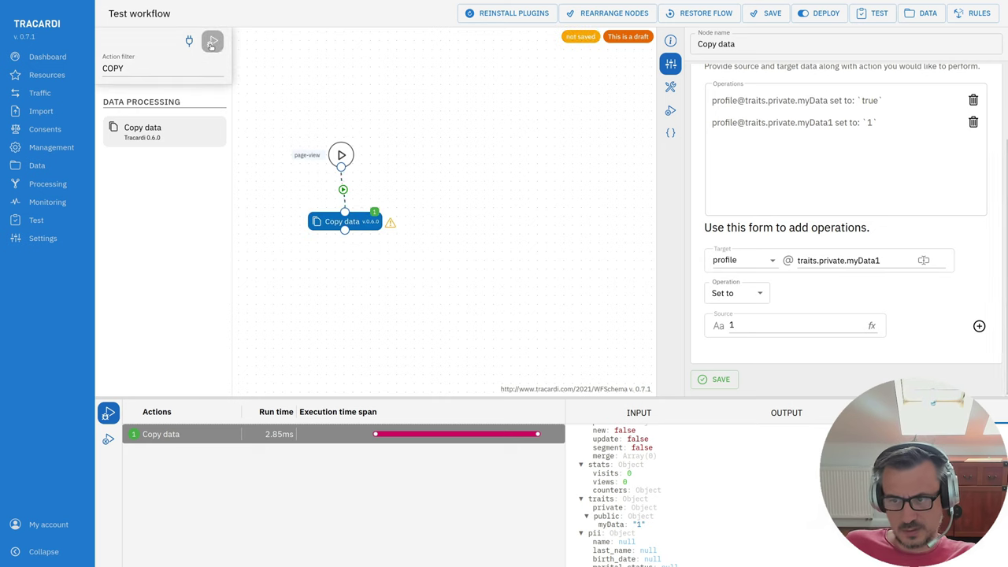
click(193, 436)
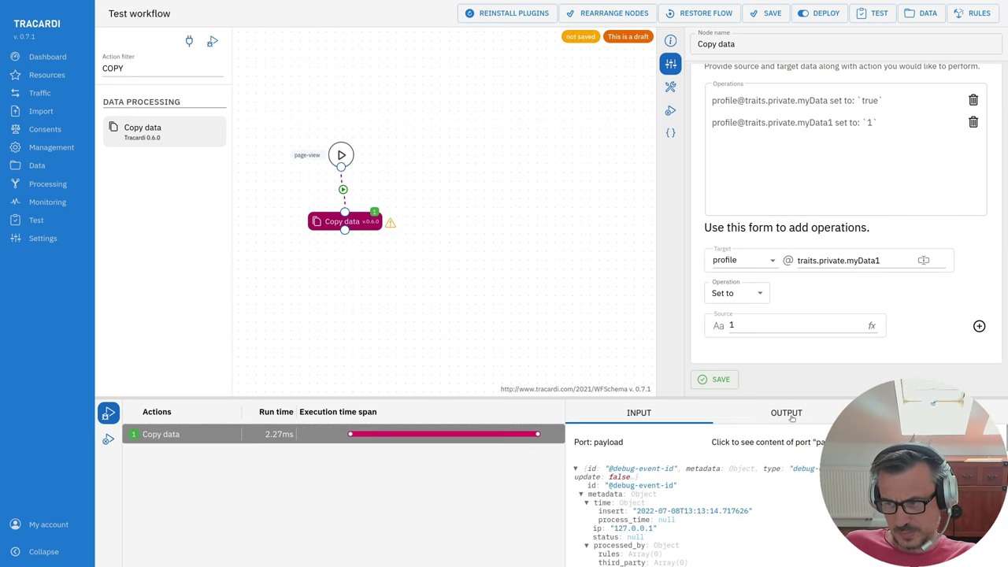
scroll(727, 486, down, 8)
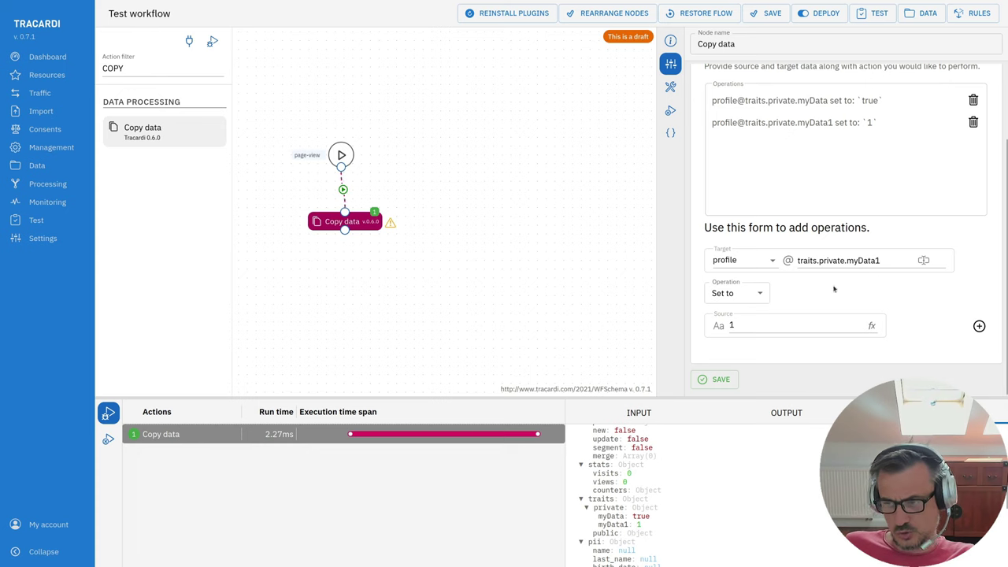
click(872, 326)
click(898, 260)
key(BackSpace)
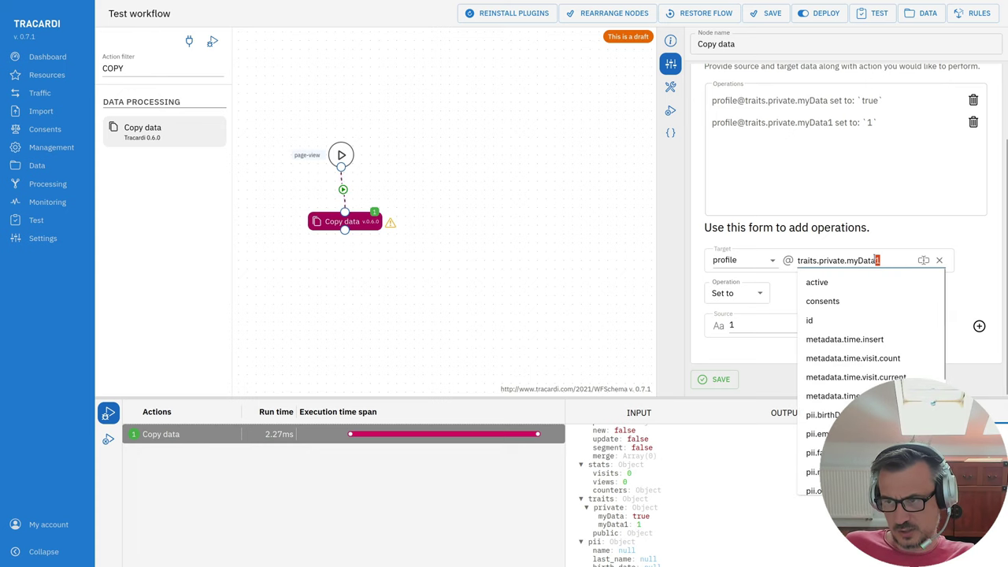
text(2)
key(Return)
click(717, 379)
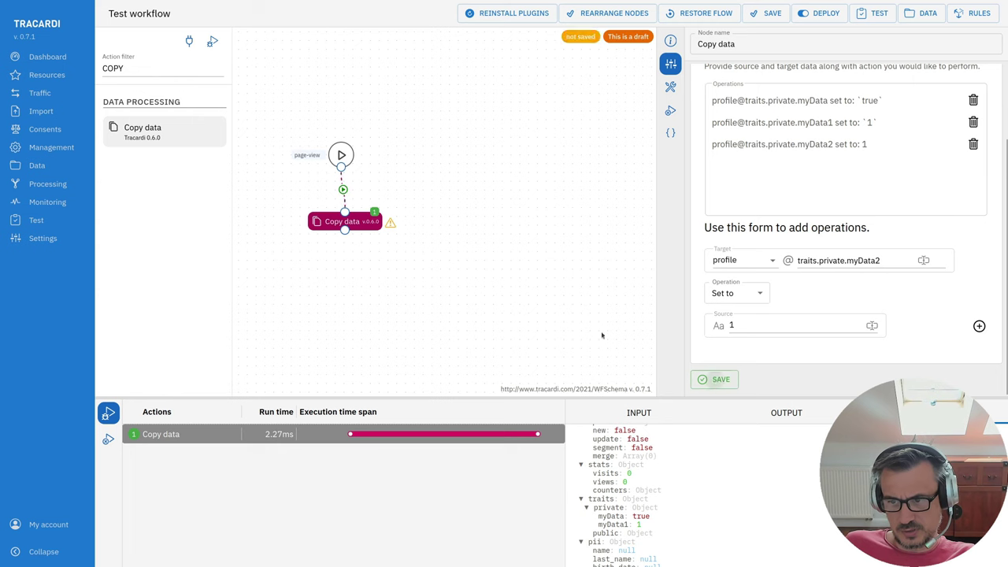
Debug the workflow, compare myData2 with the other private traits in the profile data, and close the node and debug details.
click(200, 440)
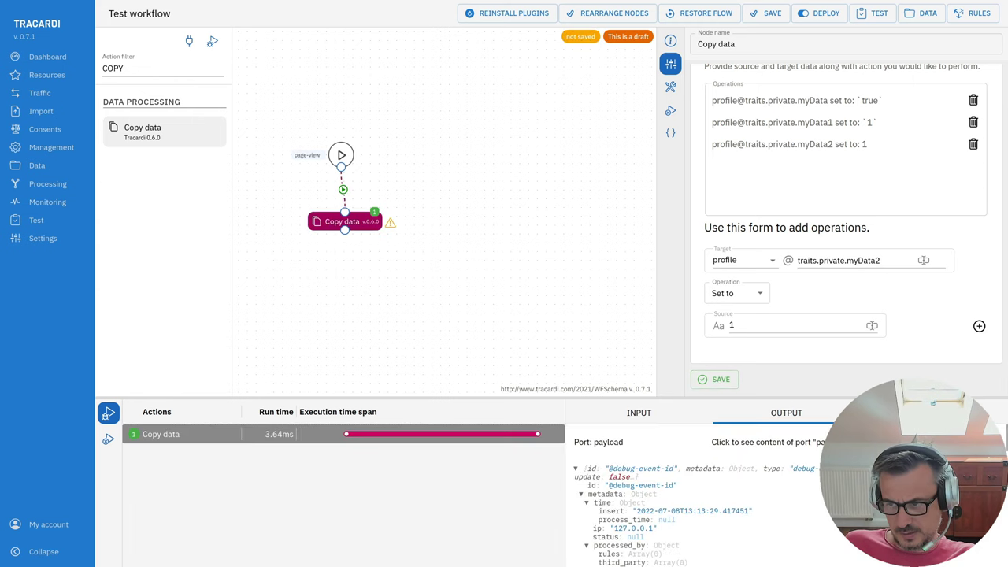
click(665, 434)
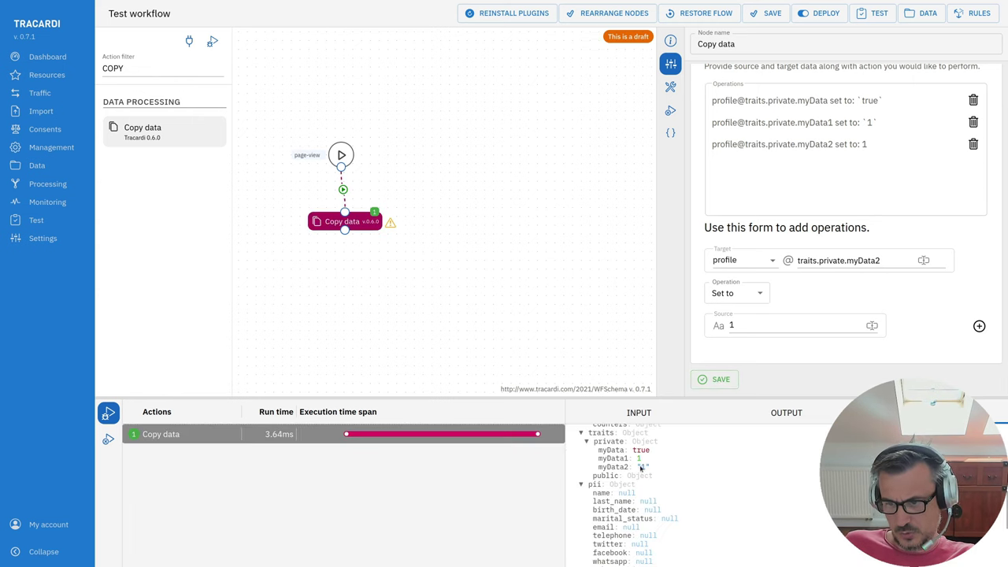
click(518, 367)
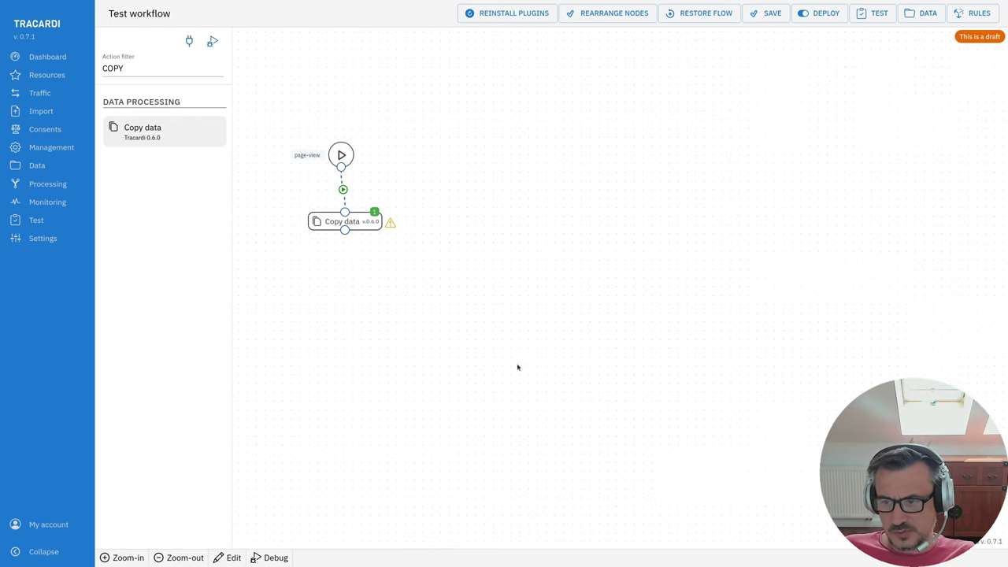
Reposition the existing nodes, add a second Copy data node below the first, and connect the first node's output to it.
drag(349, 223, 371, 245)
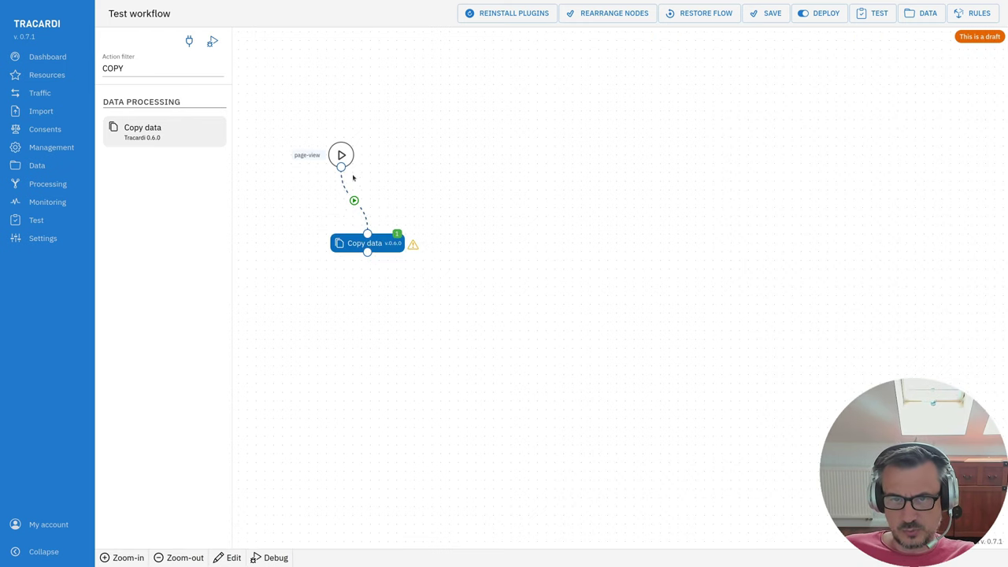
drag(341, 155, 351, 172)
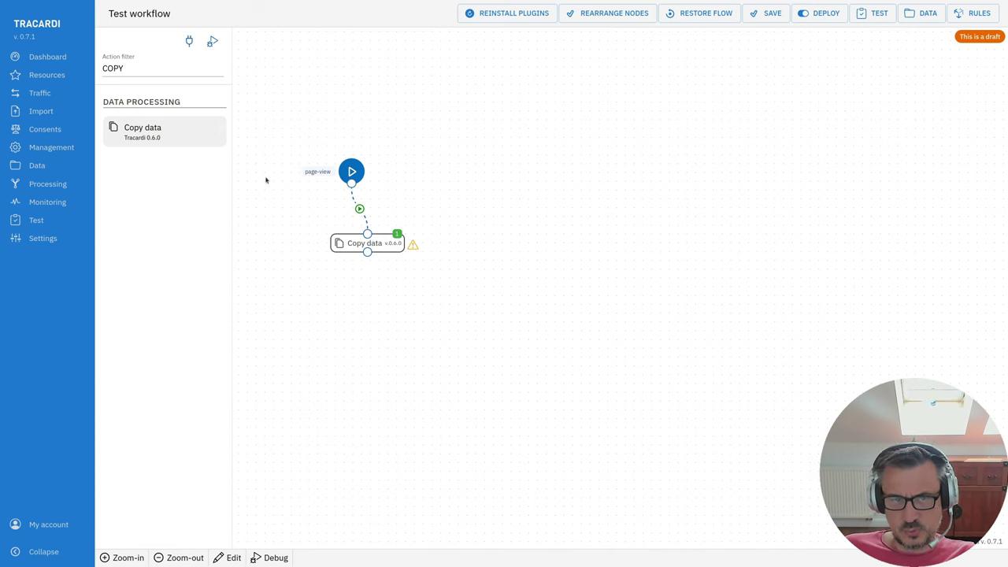
double_click(141, 68)
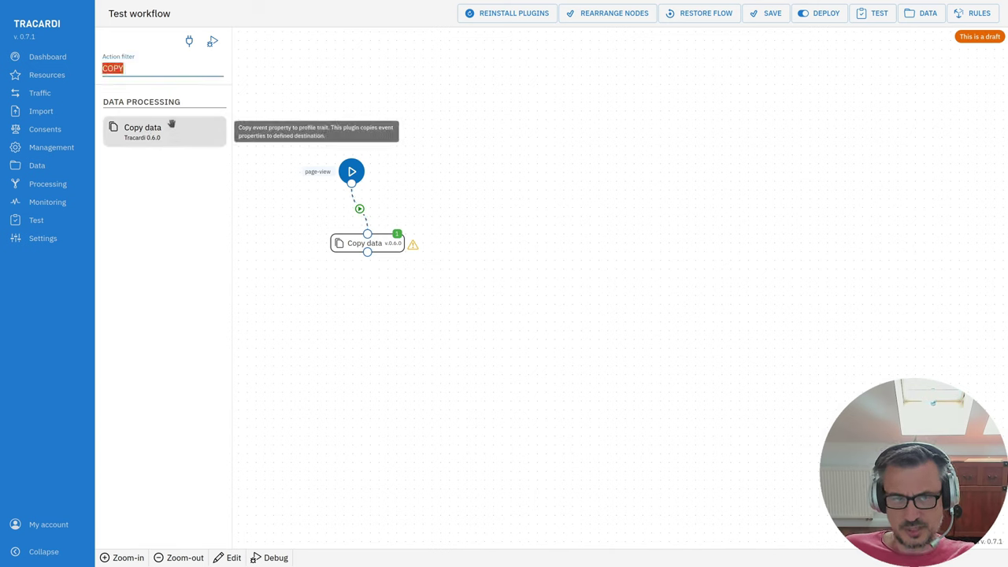
drag(171, 125, 401, 320)
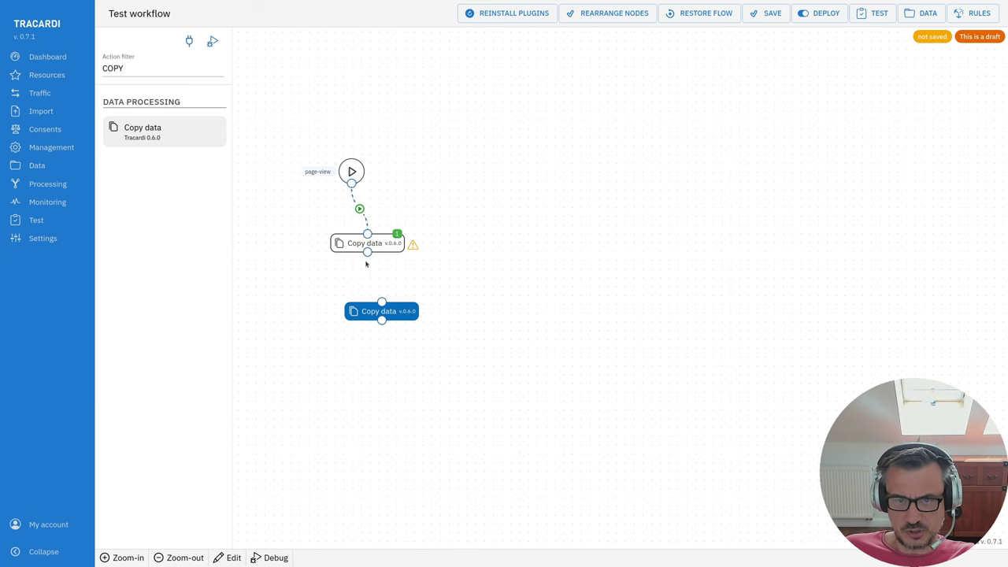
drag(367, 252, 381, 302)
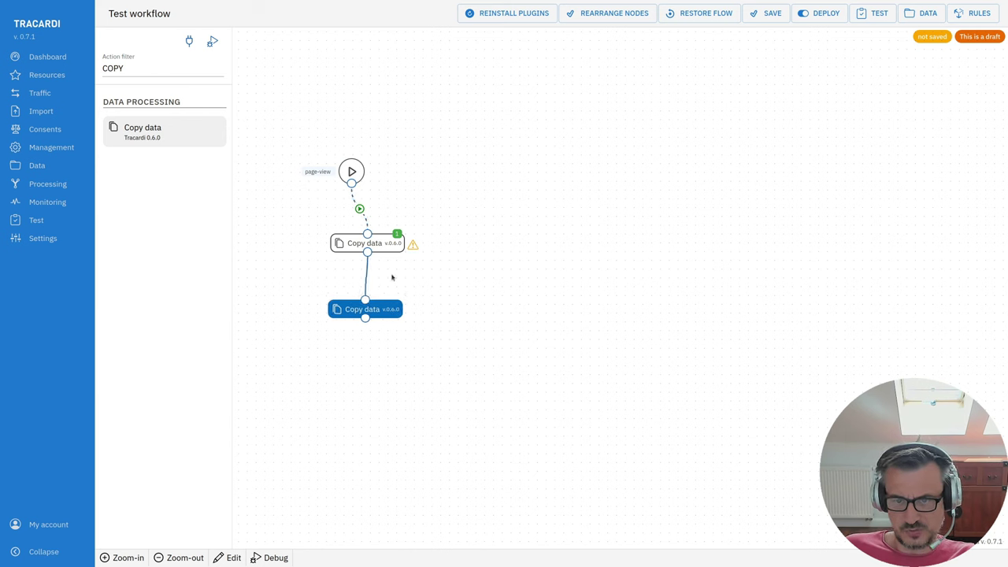
click(382, 308)
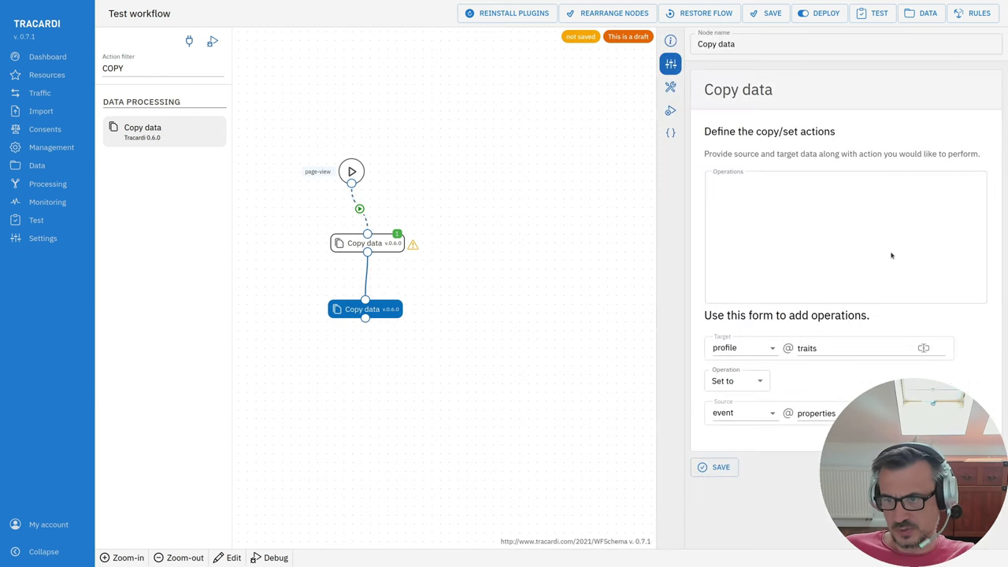
click(827, 349)
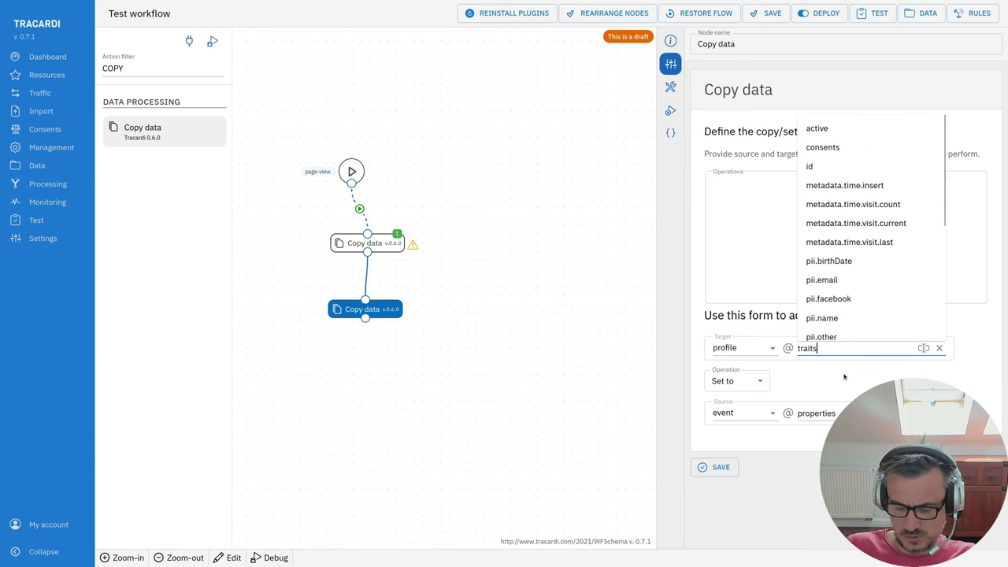
text(.[rivate)
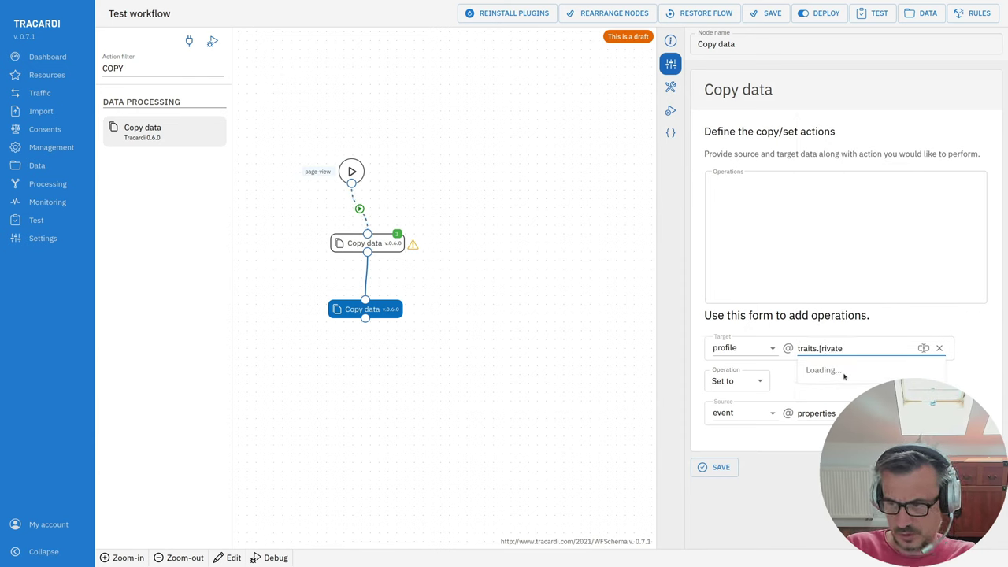
key(BackSpace)
key(BackSpace)
key(BackSpace)
key(BackSpace)
key(BackSpace)
key(BackSpace)
key(BackSpace)
text(private.x)
click(832, 406)
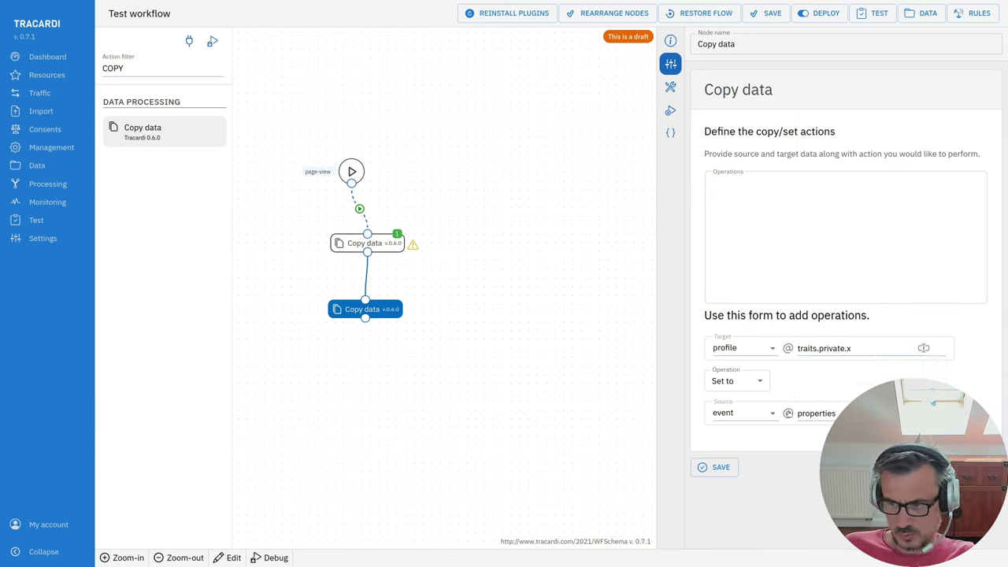
text(2)
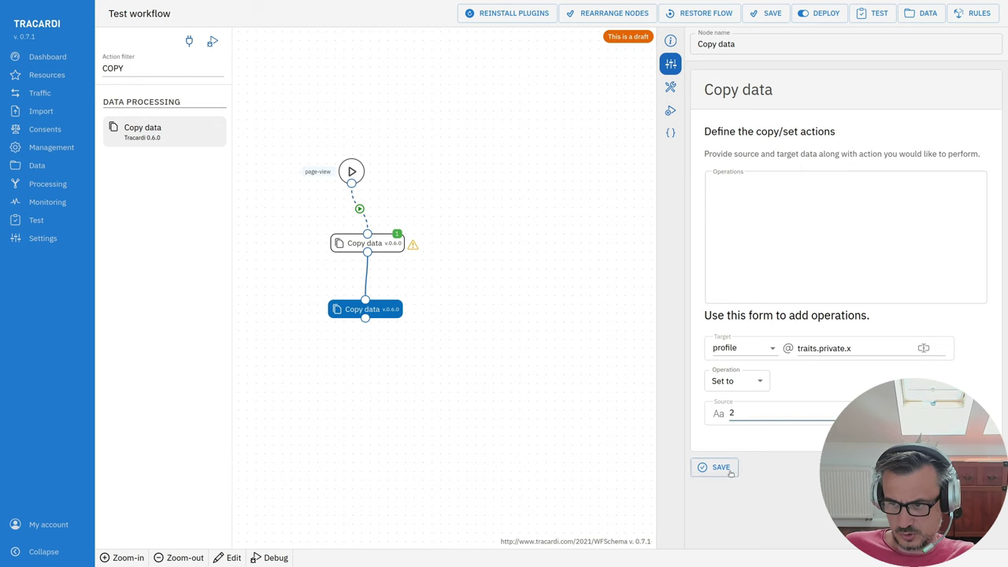
click(723, 467)
Debug the workflow and compare the profile's private traits in the debug data of the two Copy data nodes.
click(212, 41)
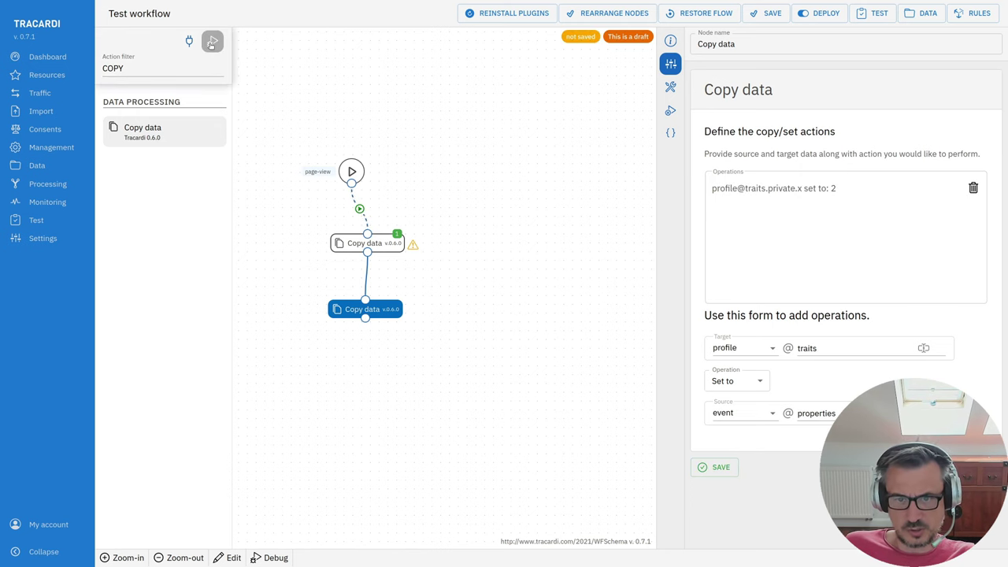
click(191, 436)
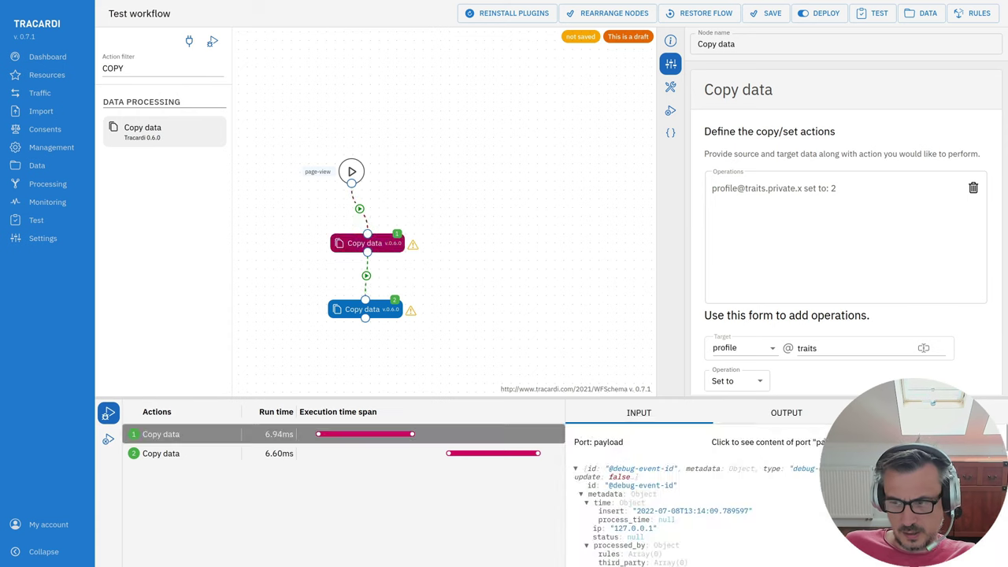
click(823, 445)
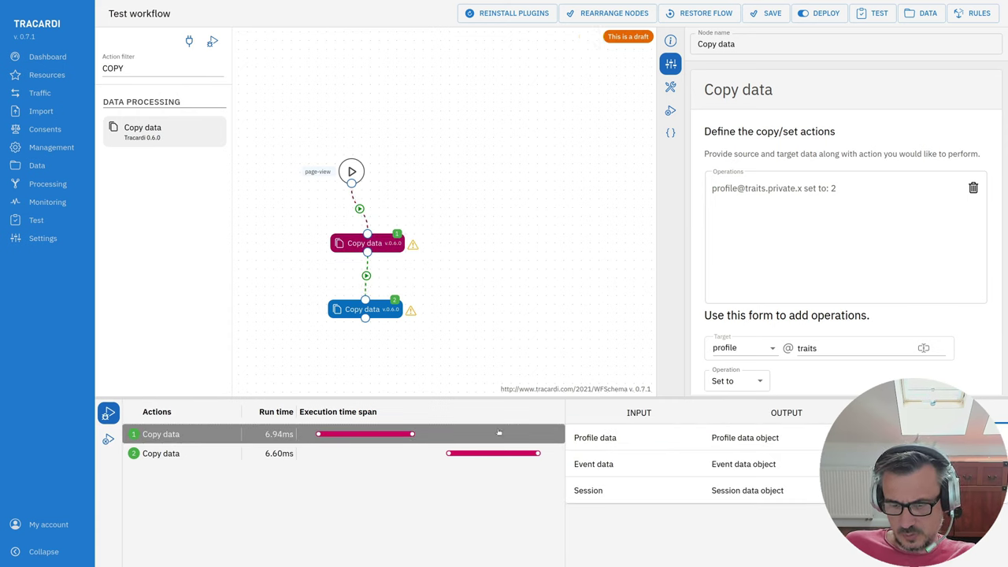
click(676, 432)
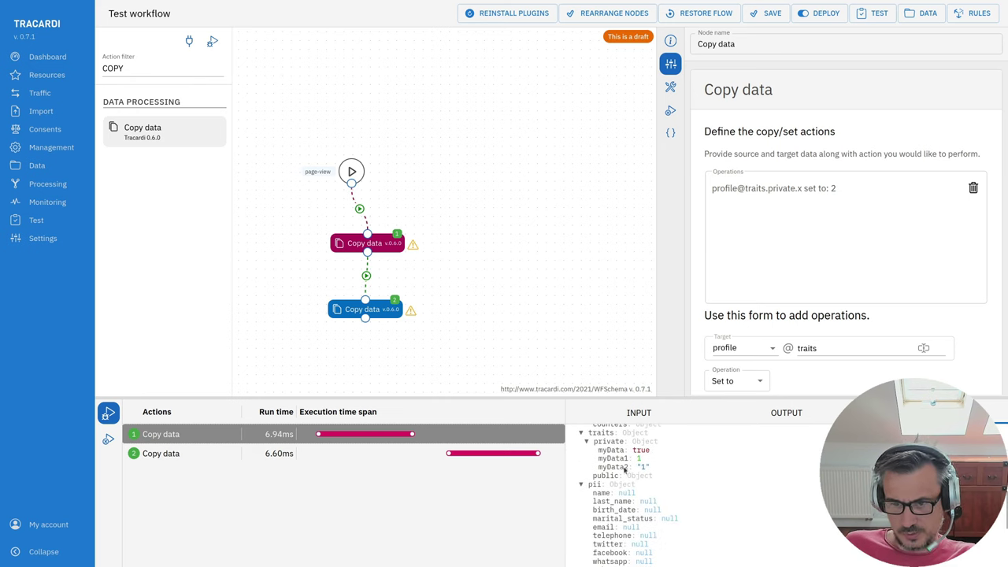
click(168, 460)
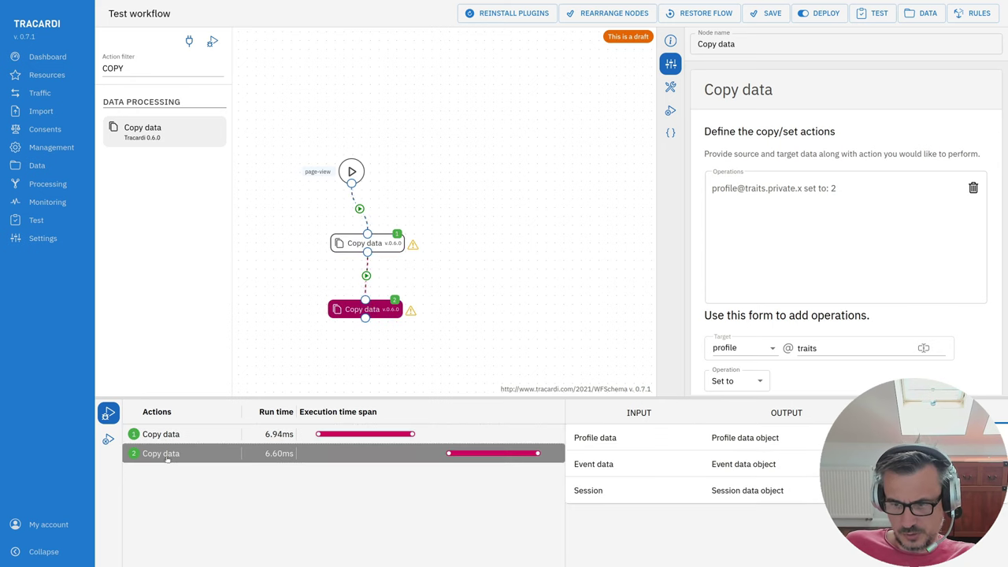
click(654, 441)
scroll(691, 508, down, 3)
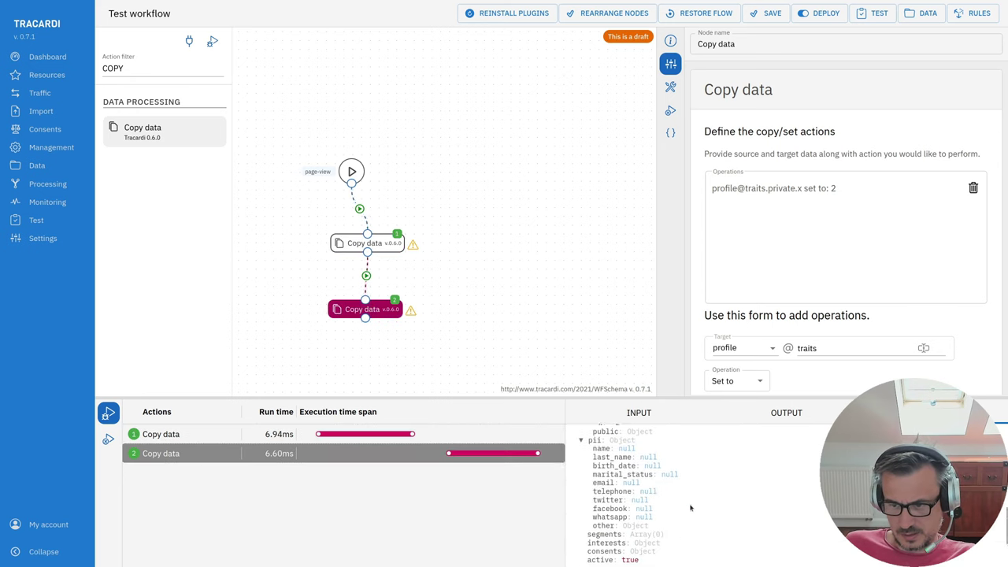
scroll(691, 508, up, 1)
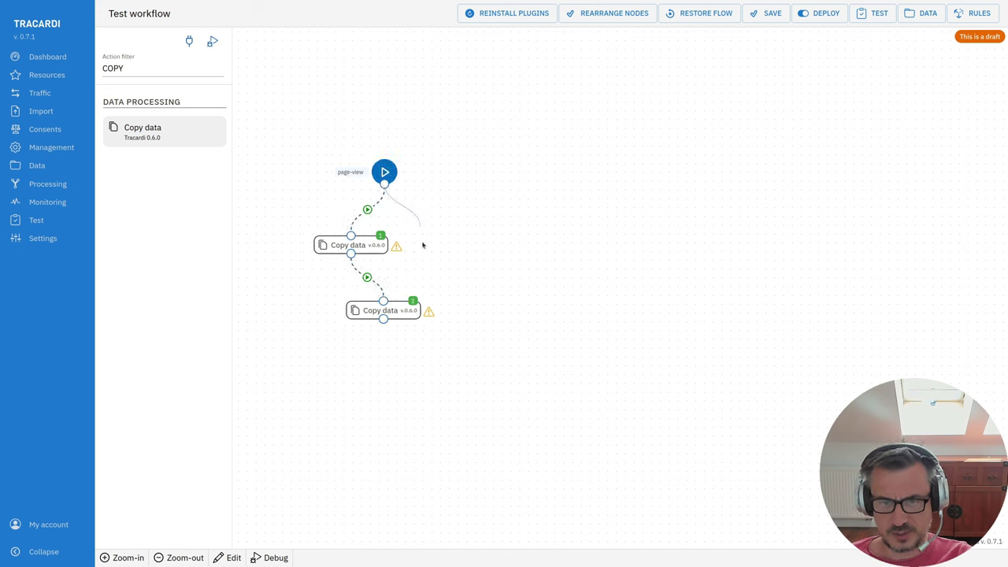
Connect the page-view start node directly to the second Copy data node, and debug the workflow to compare that node's executions.
drag(423, 245, 383, 301)
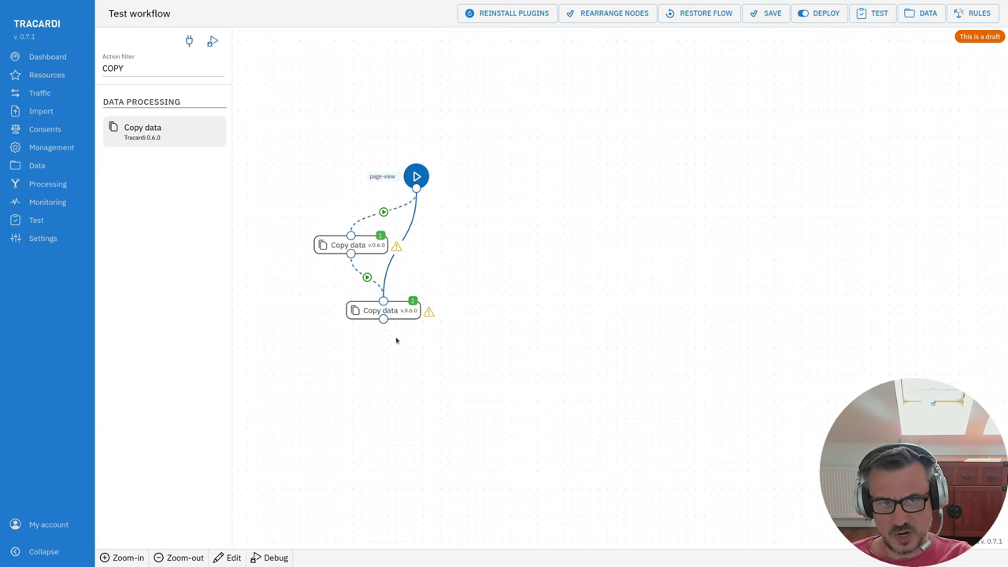
click(212, 41)
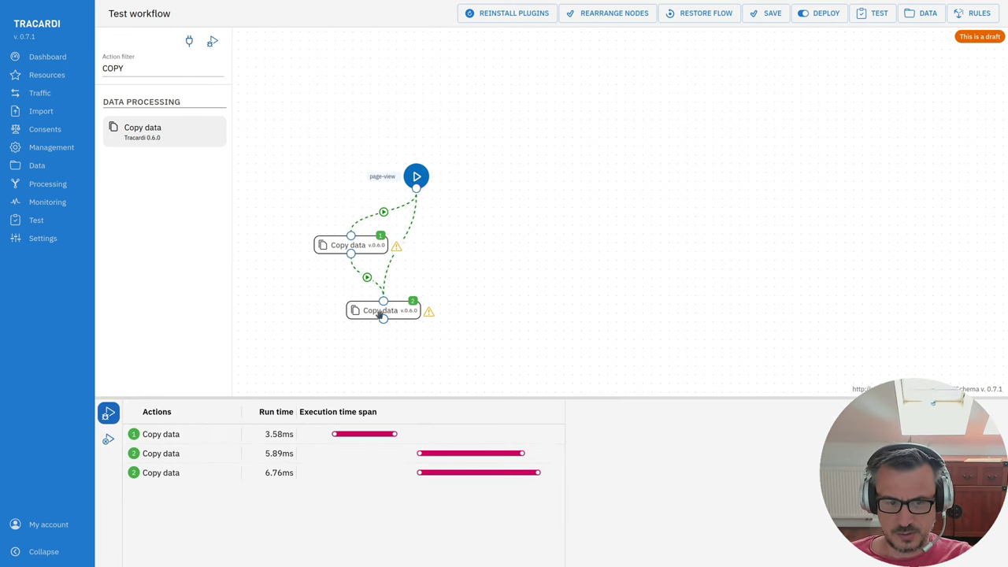
click(184, 459)
click(188, 473)
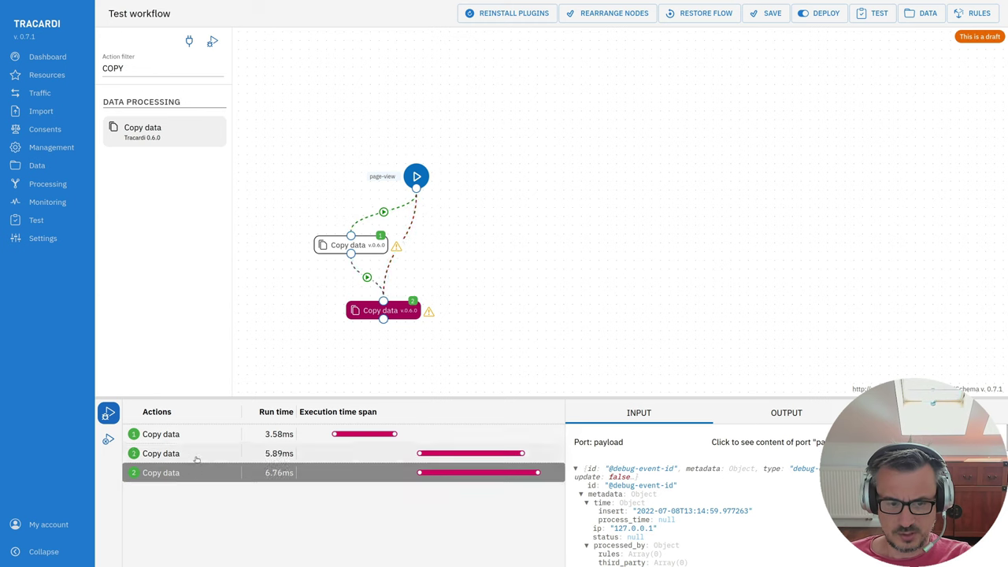
click(197, 460)
click(198, 473)
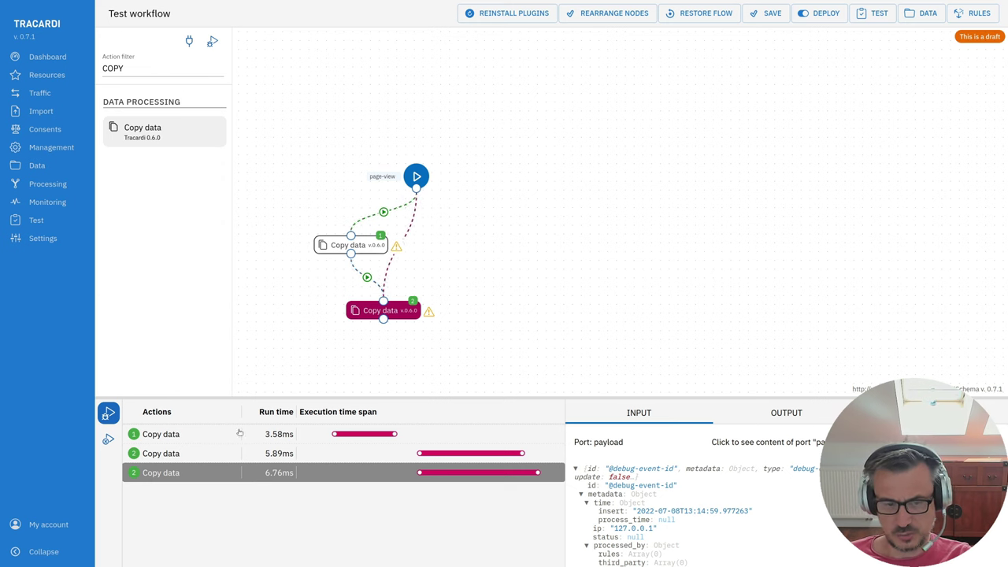
click(409, 313)
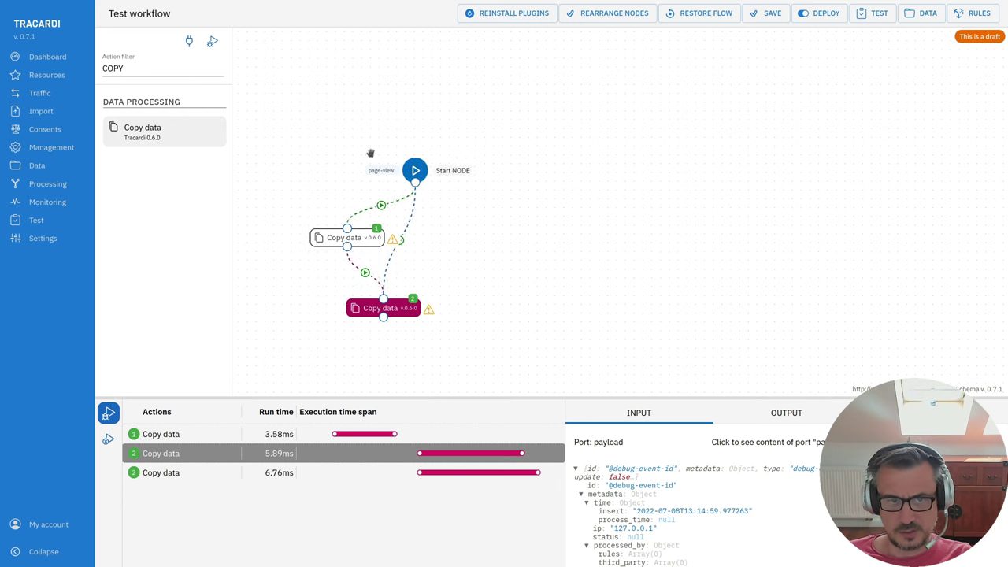
Add an End node below the second Copy data node and connect that node's output to it.
double_click(134, 66)
text(end)
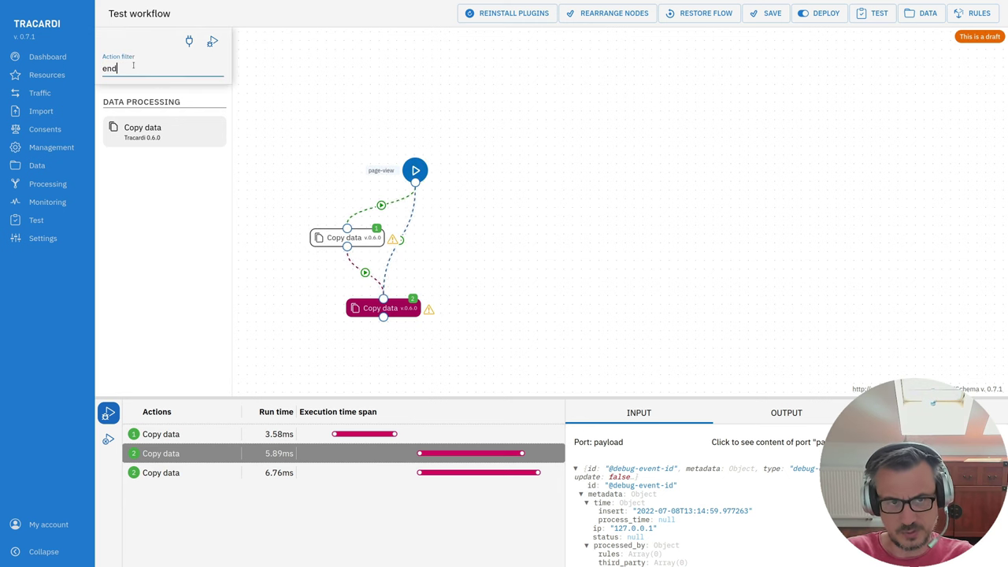
drag(128, 249, 374, 370)
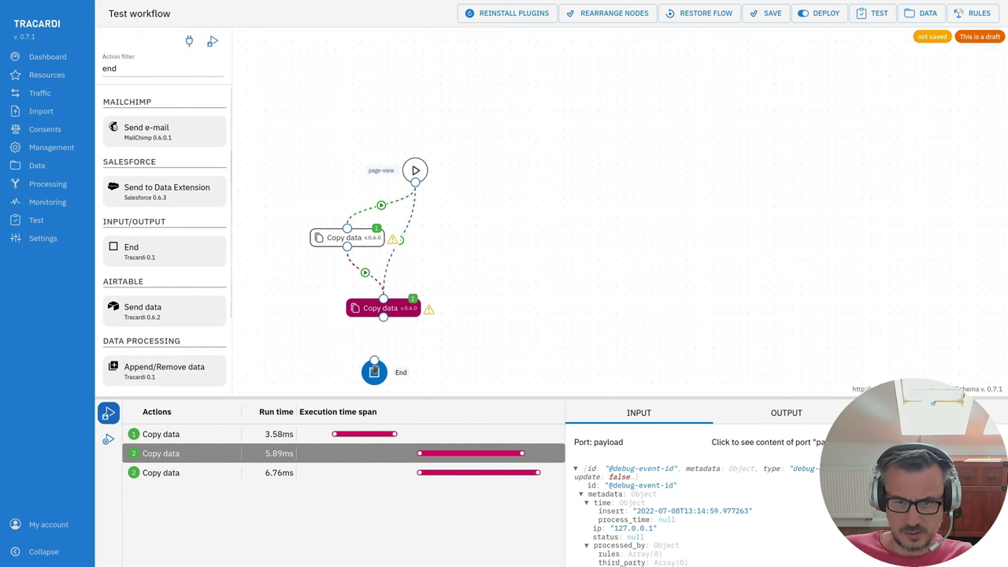
mouse_move(385, 308)
mouse_down()
mouse_move(378, 327)
mouse_move(375, 293)
mouse_up()
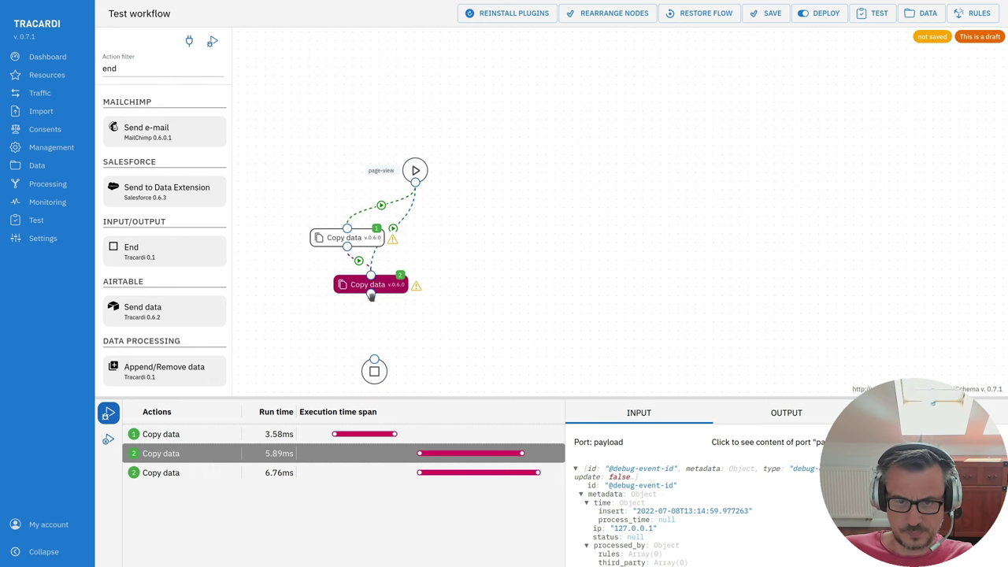
drag(374, 349, 374, 360)
drag(370, 284, 378, 306)
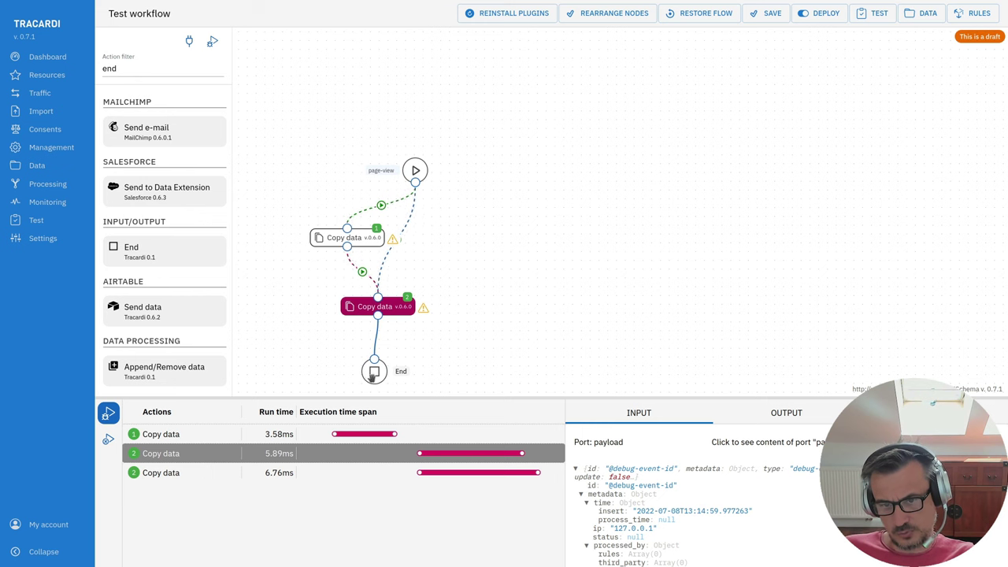
Debug the workflow and examine how the End node is executed through the two paths from the start node.
click(409, 195)
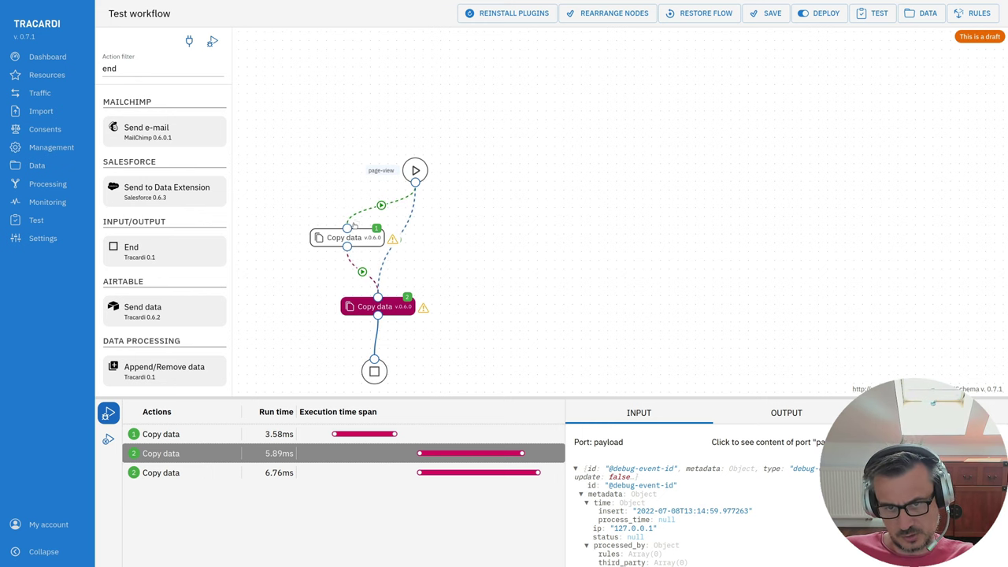
click(402, 157)
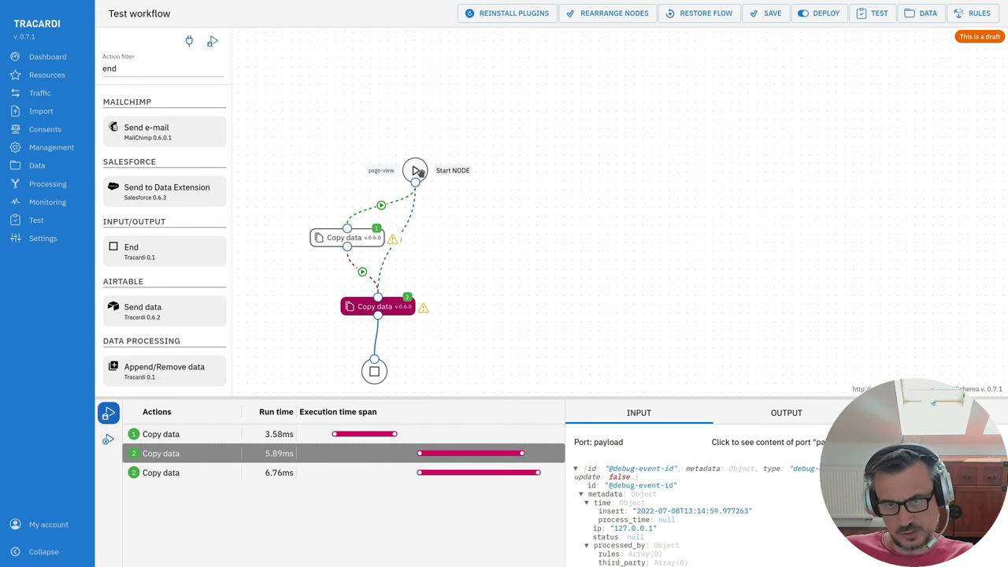
click(220, 43)
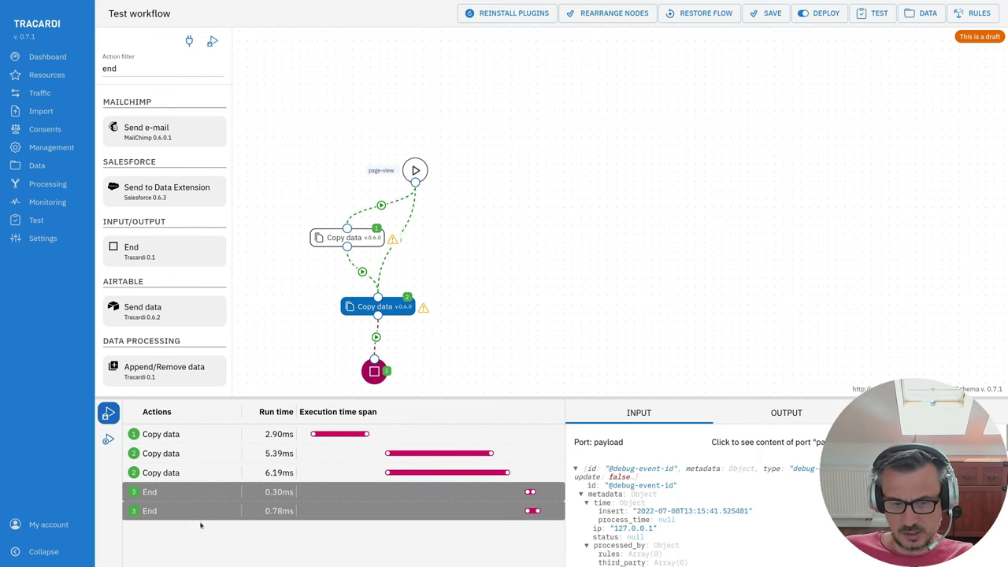
drag(454, 343, 460, 286)
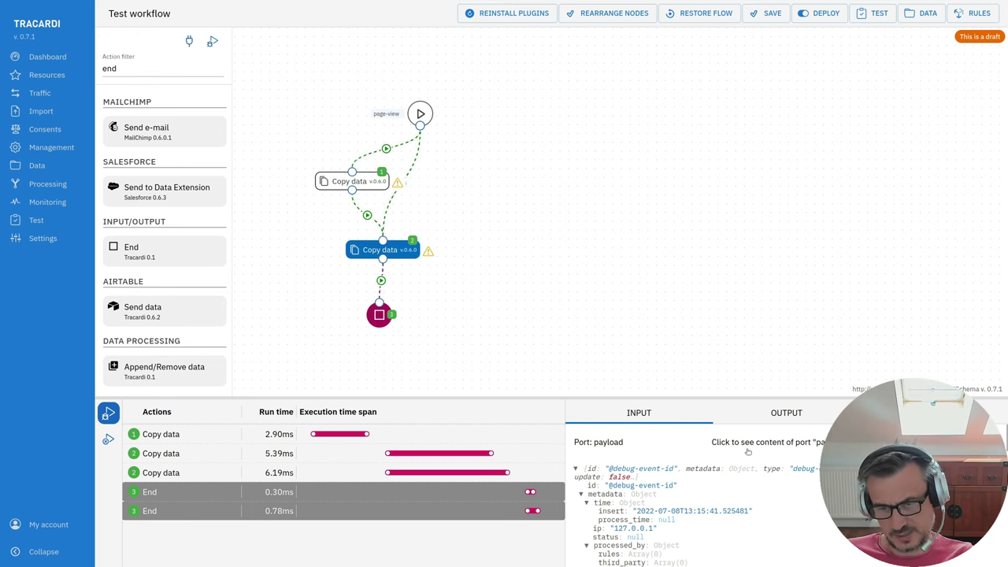
drag(369, 236, 366, 245)
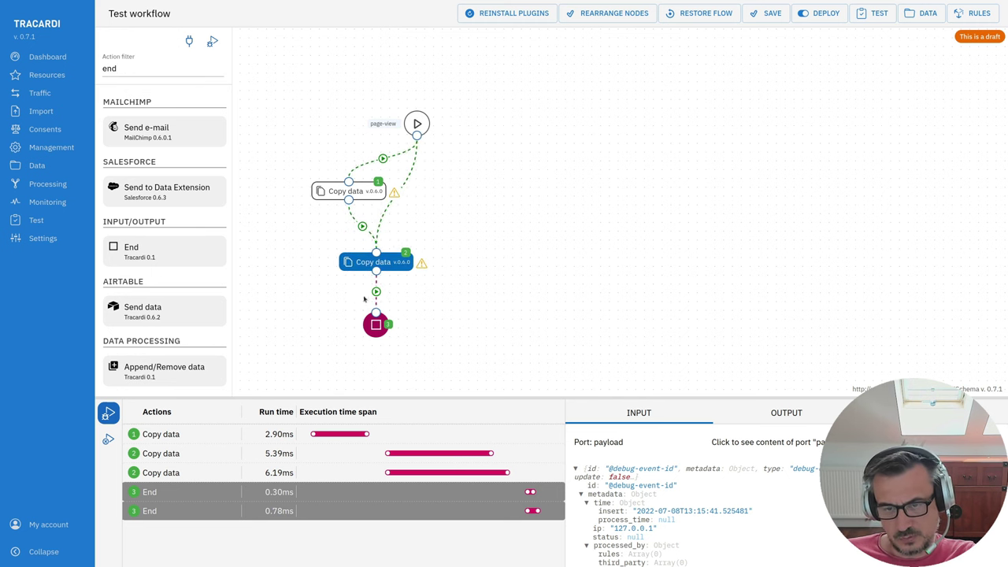
Replace the End node with a Remote API call node connected to the second Copy data node's output.
click(386, 336)
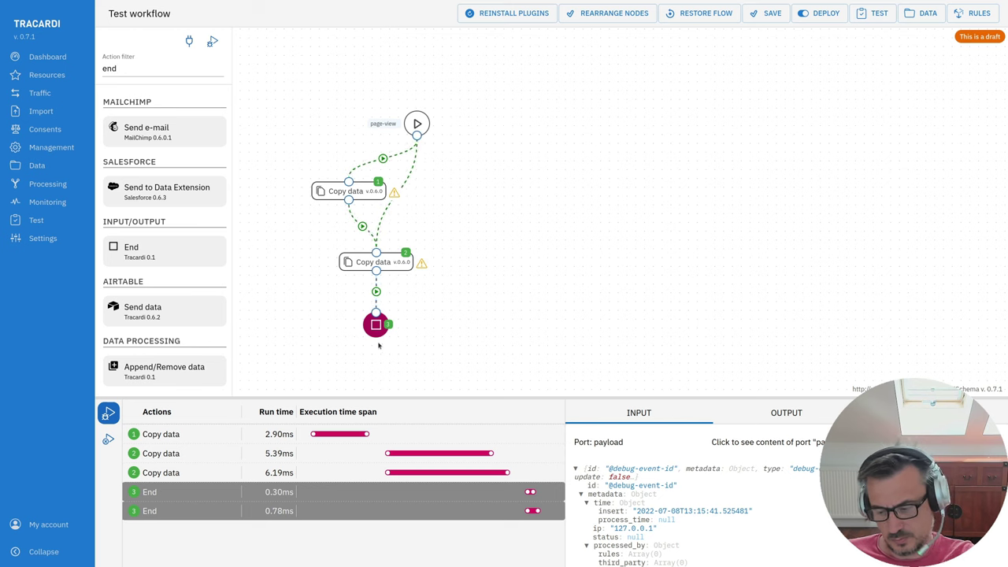
key(Delete)
click(126, 67)
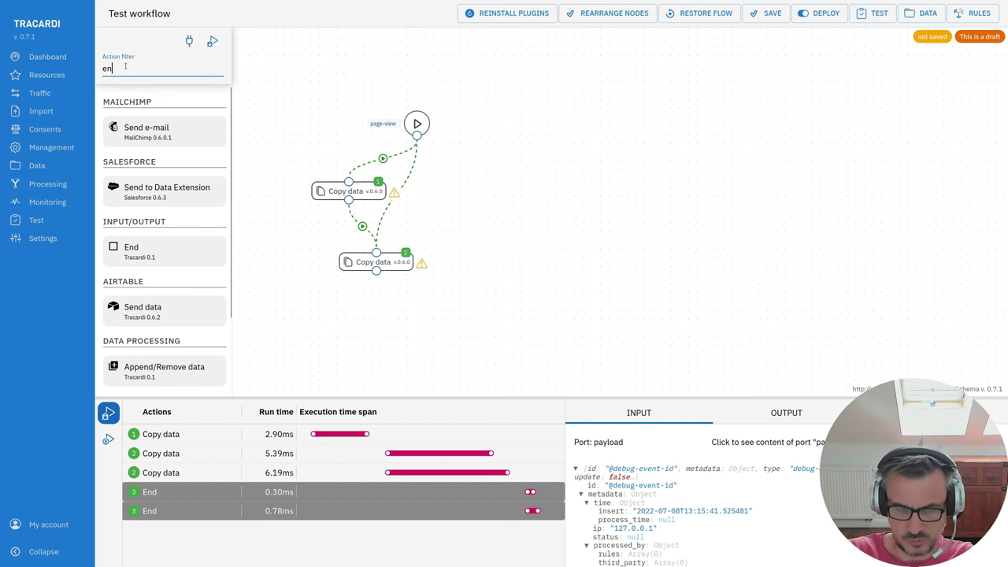
key(BackSpace)
key(BackSpace)
text(api)
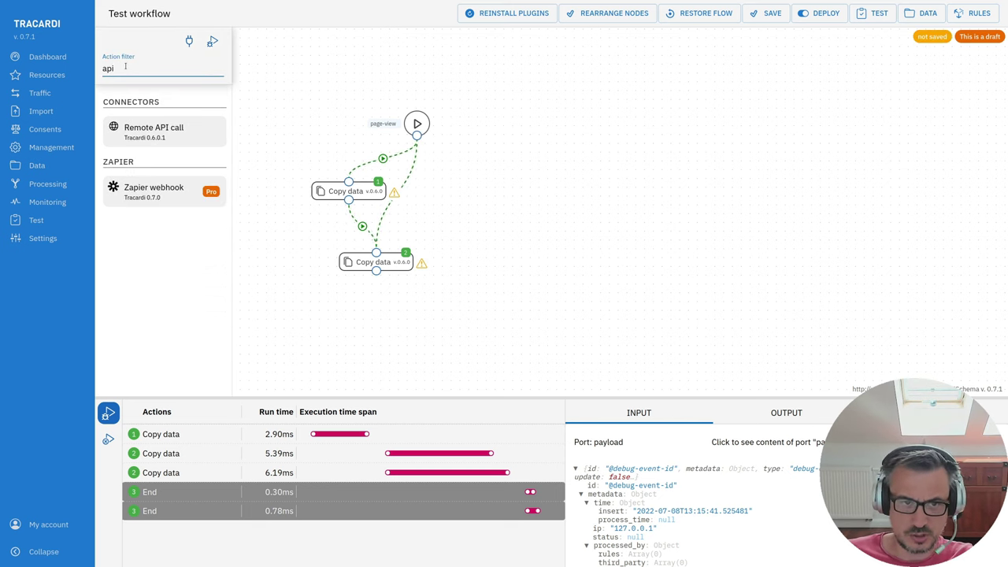
drag(154, 130, 374, 346)
mouse_move(370, 296)
mouse_down()
mouse_move(374, 334)
mouse_move(386, 332)
mouse_up()
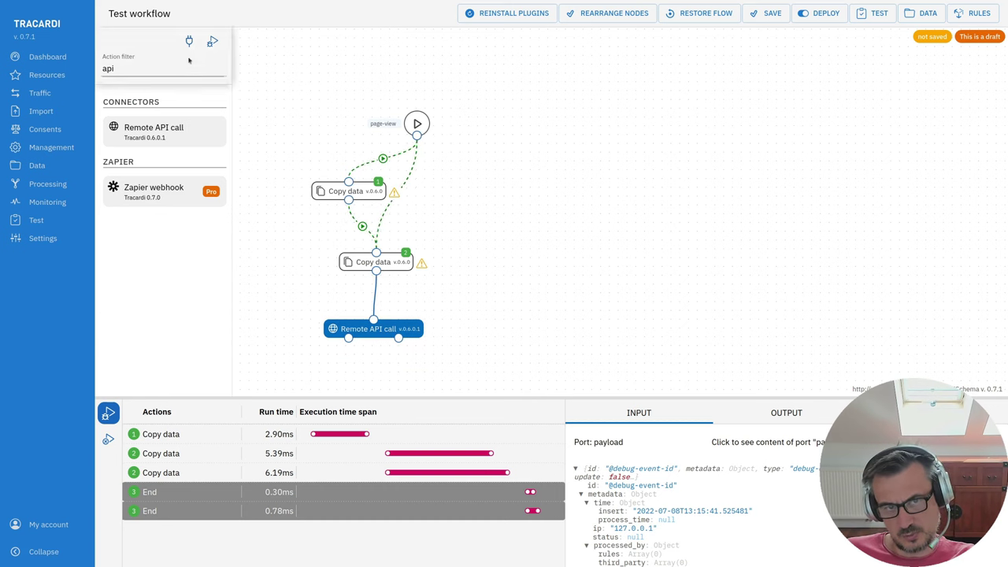
Debug the workflow to check how the Remote API call node runs, and align that node below the second Copy data node.
click(212, 41)
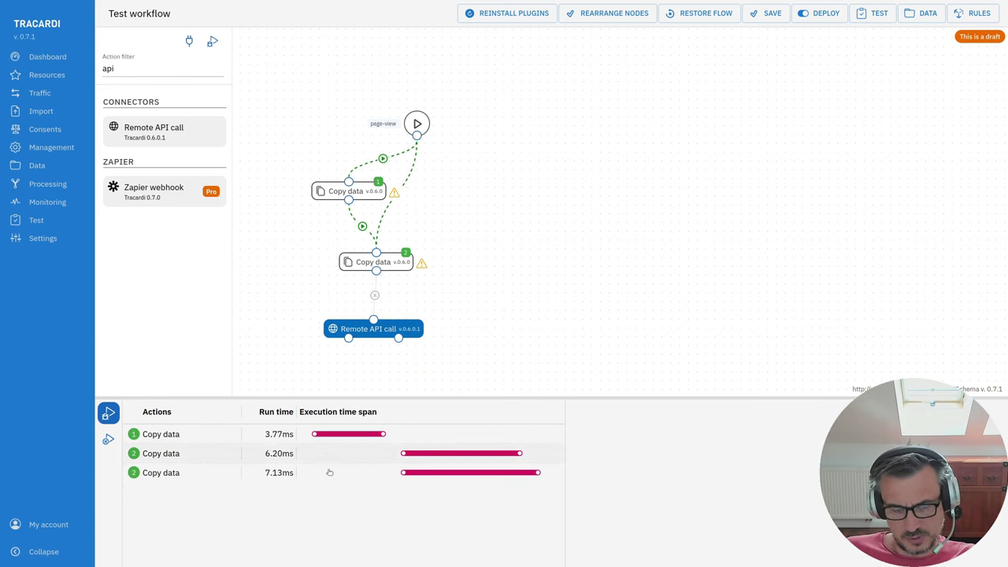
drag(380, 333, 383, 328)
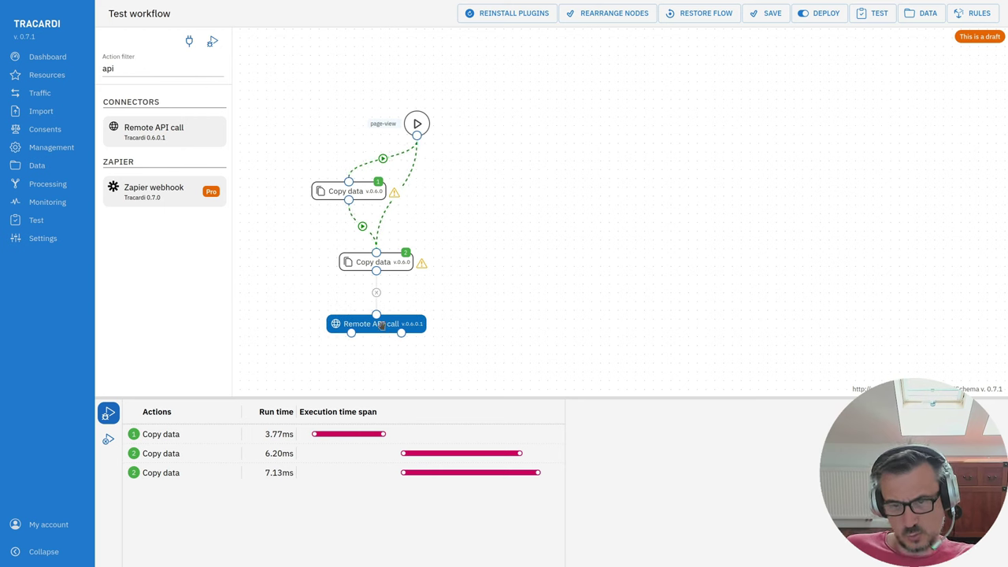
drag(382, 326, 385, 335)
Replace the Remote API call node with a Join node and connect it to the second Copy data node's output.
double_click(145, 73)
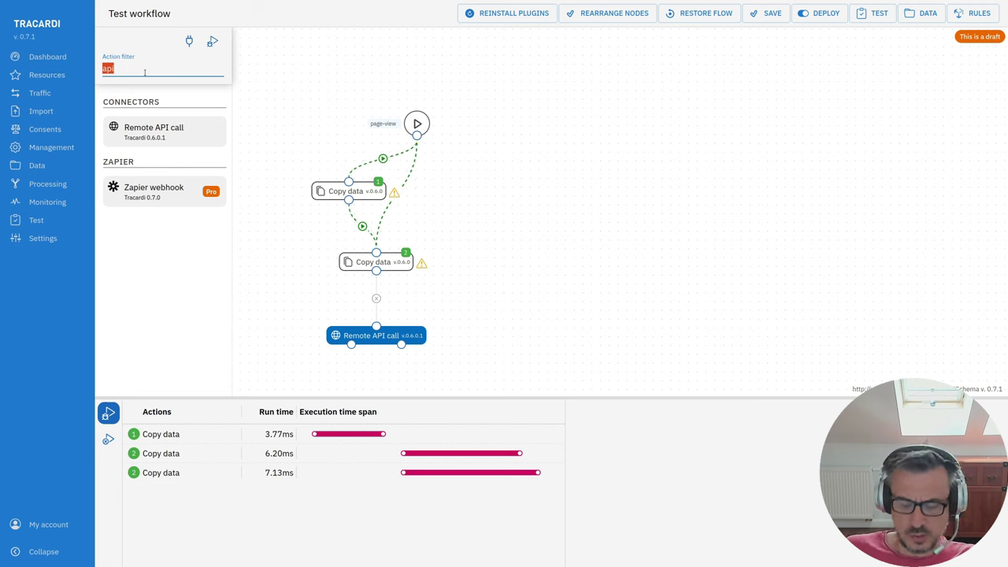
key(BackSpace)
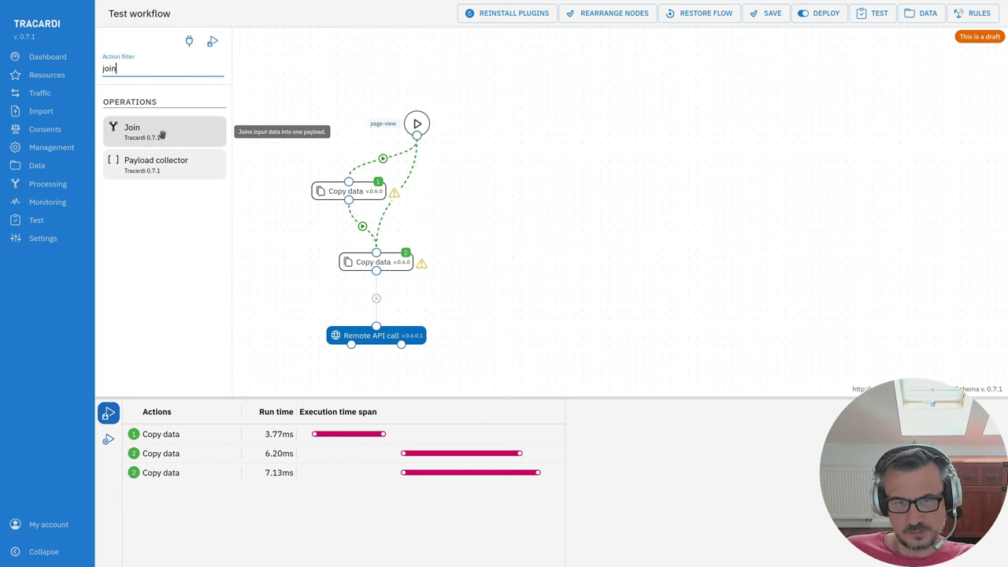
drag(160, 137, 375, 308)
key(Delete)
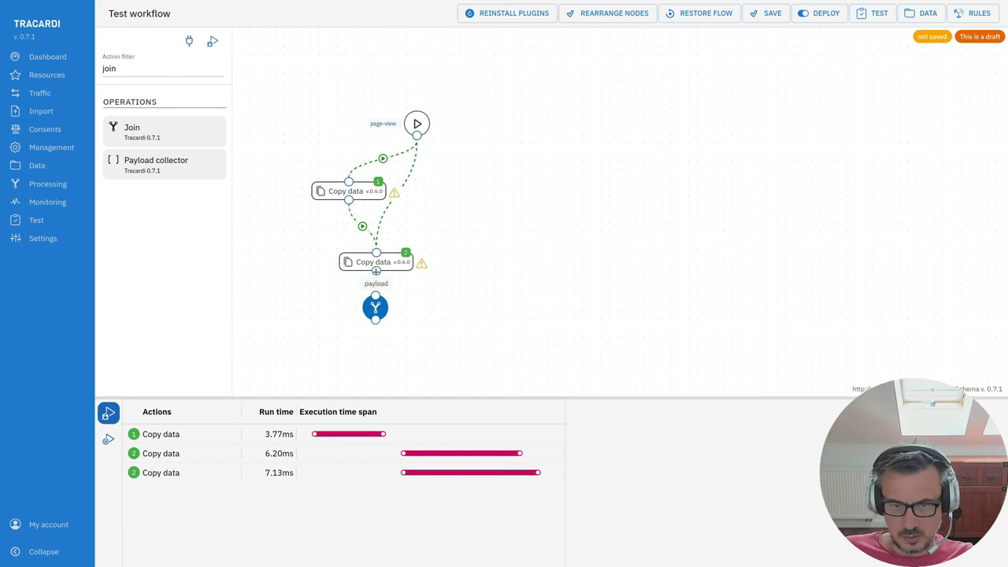
drag(377, 271, 376, 295)
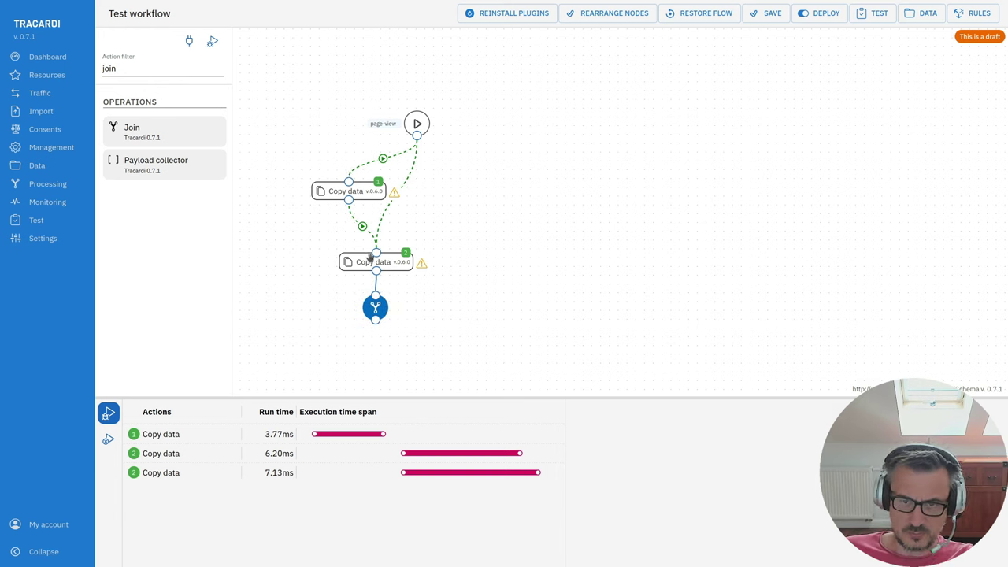
drag(380, 318, 382, 310)
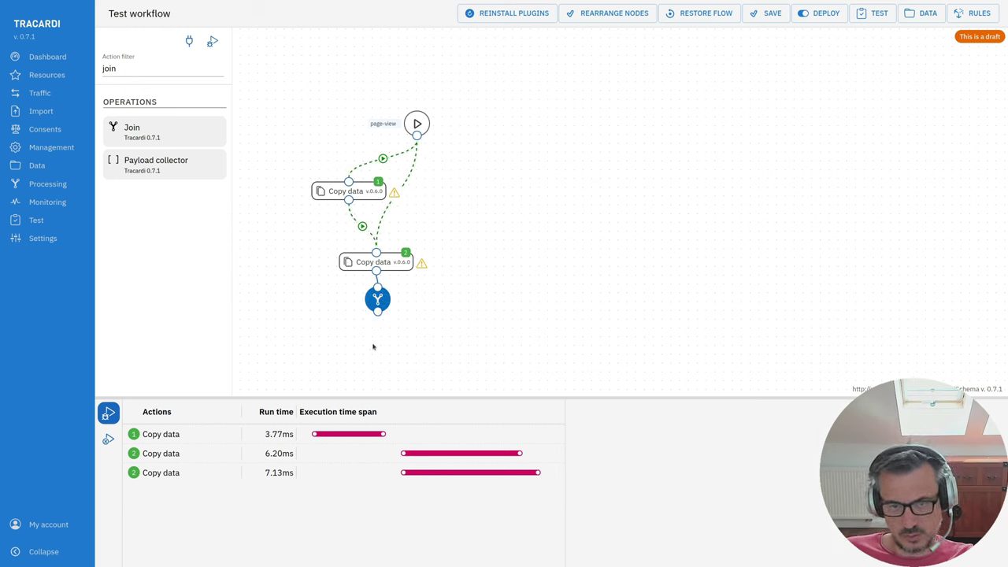
Add an End node below the Join node, connect it to the Join output, and debug the workflow.
click(129, 73)
key(BackSpace)
key(BackSpace)
key(BackSpace)
key(BackSpace)
text(end)
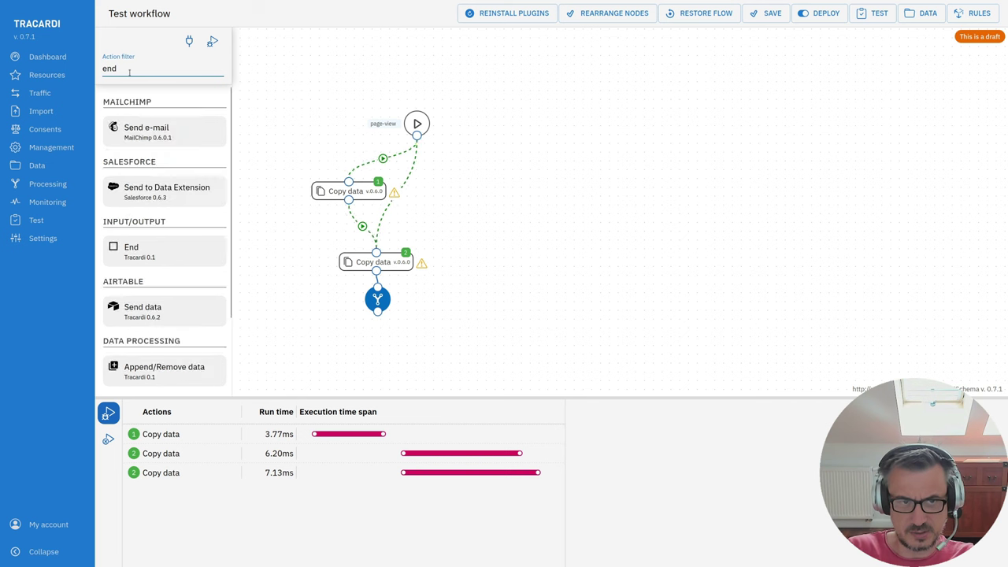
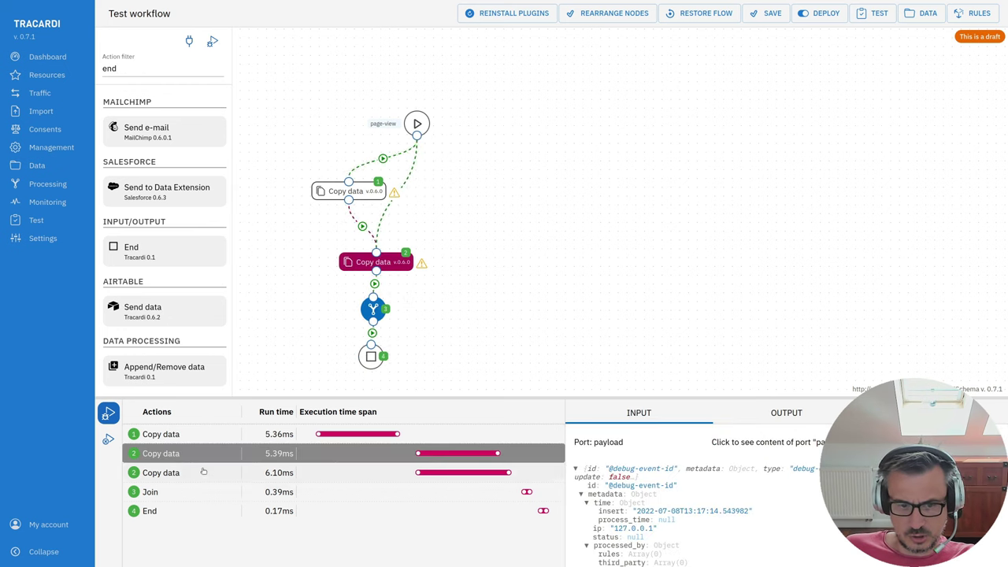
Examine the Join and End node executions in the debug results.
click(192, 493)
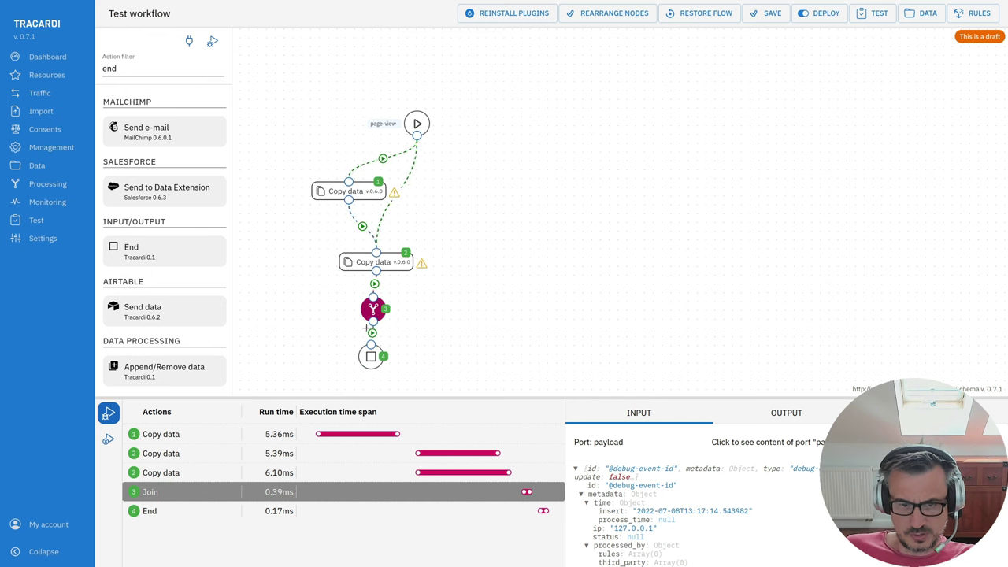
click(227, 510)
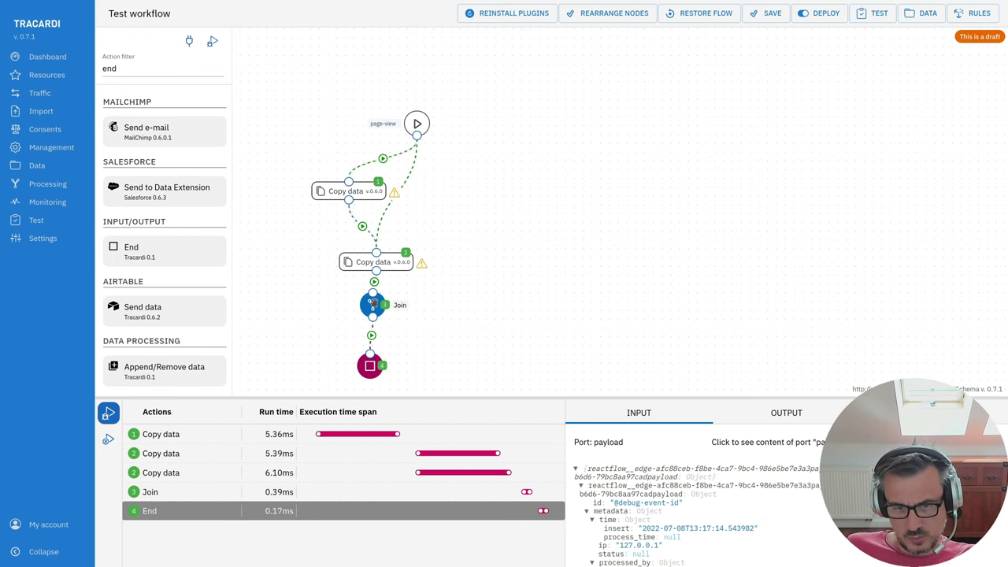
click(196, 496)
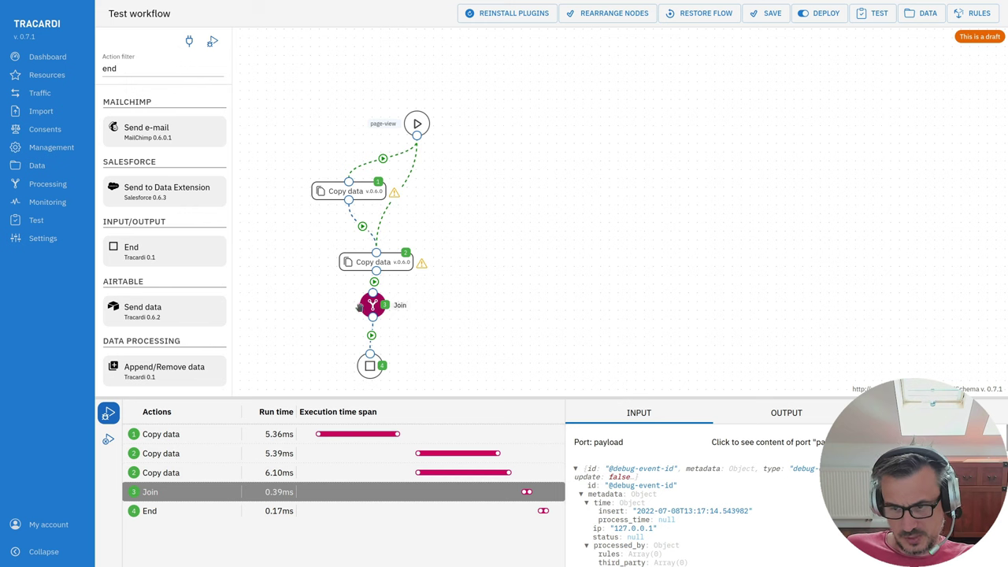
Inspect the Join node's output payload, collapsing and expanding the object stored under the connection's key.
click(772, 414)
scroll(666, 524, down, 2)
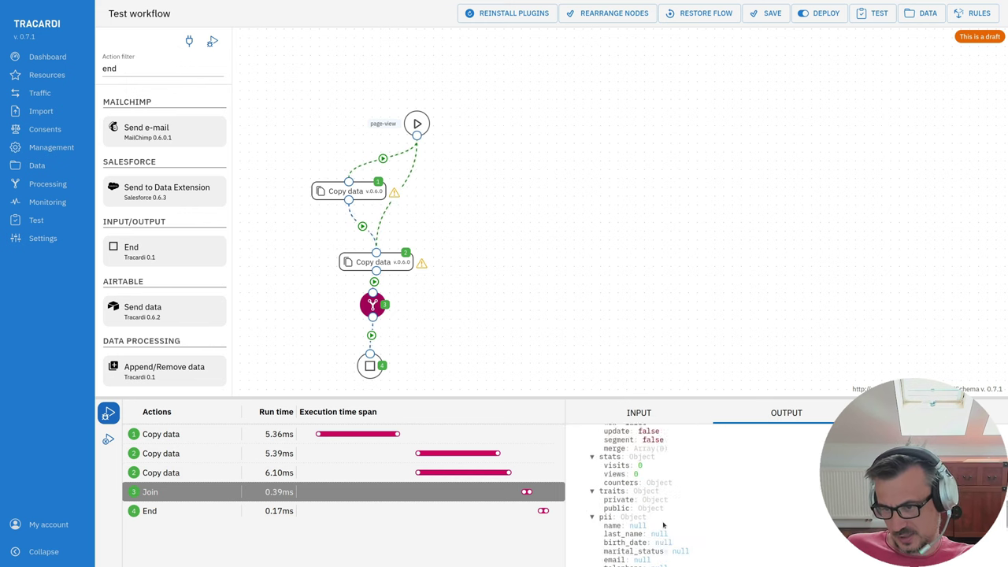
scroll(599, 512, up, 2)
click(581, 486)
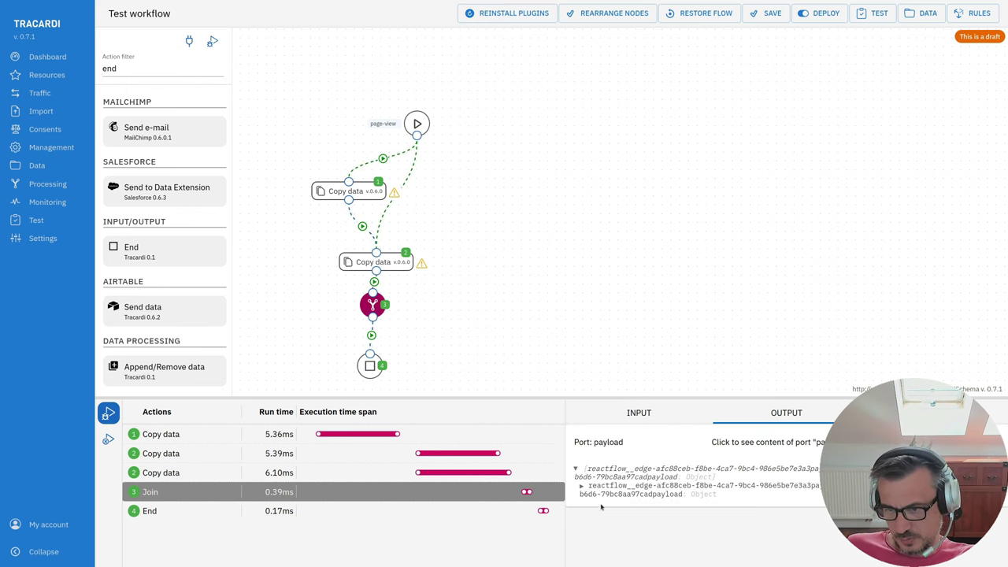
click(582, 488)
scroll(638, 528, down, 3)
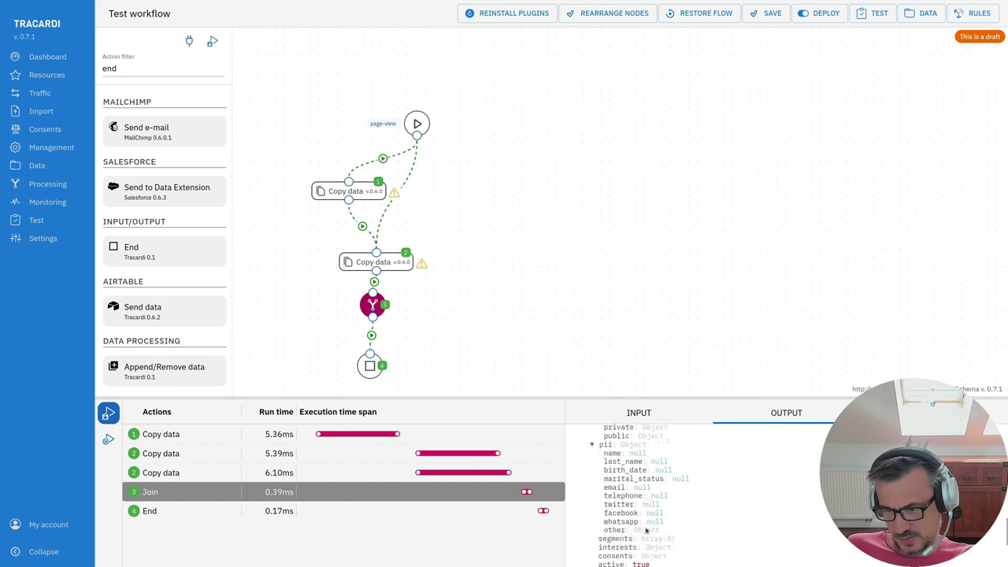
scroll(645, 536, up, 3)
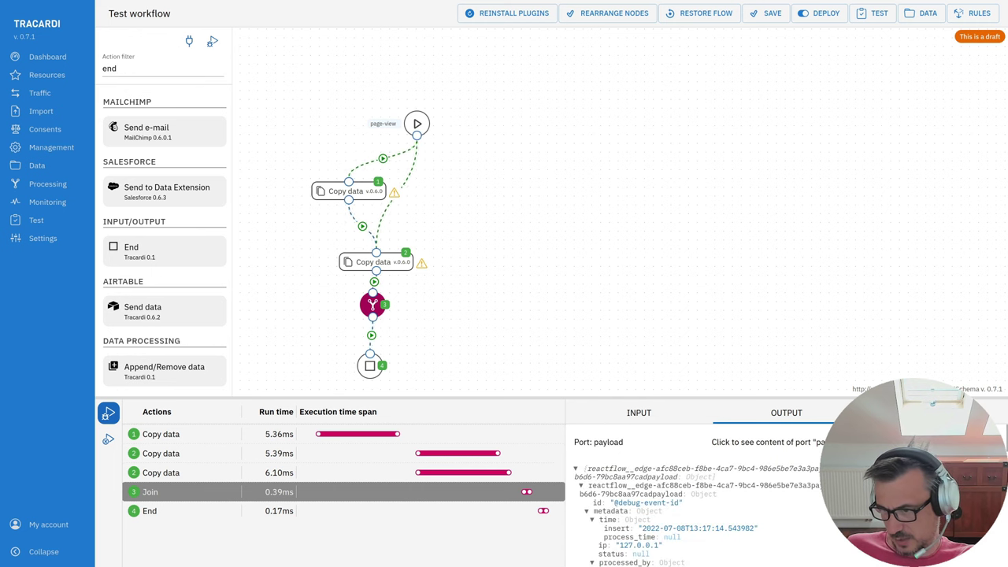
Name the connection from the second Copy data node to the Join node conn1, and debug to check the Join output.
drag(373, 305, 372, 312)
drag(371, 365, 370, 376)
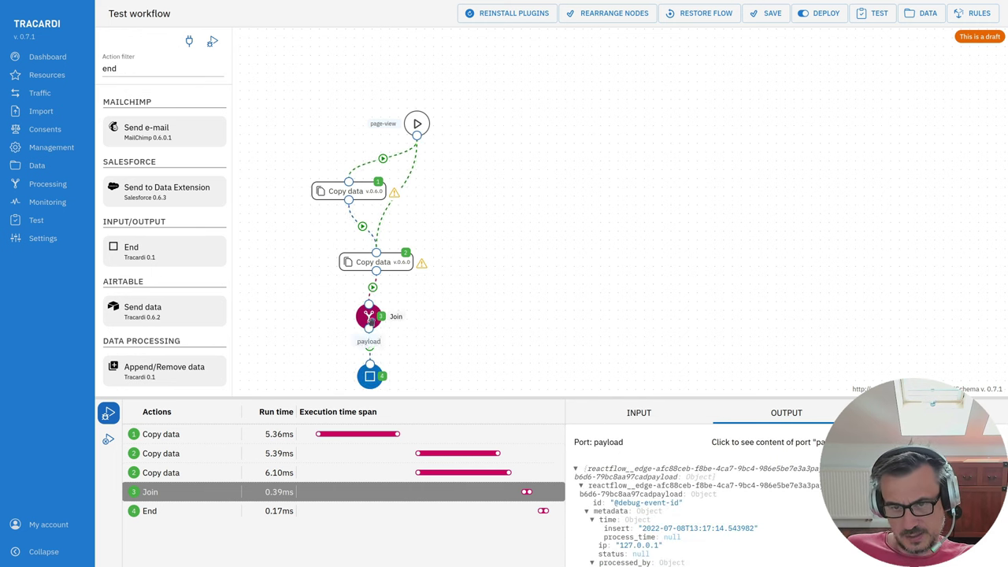
drag(373, 313, 373, 315)
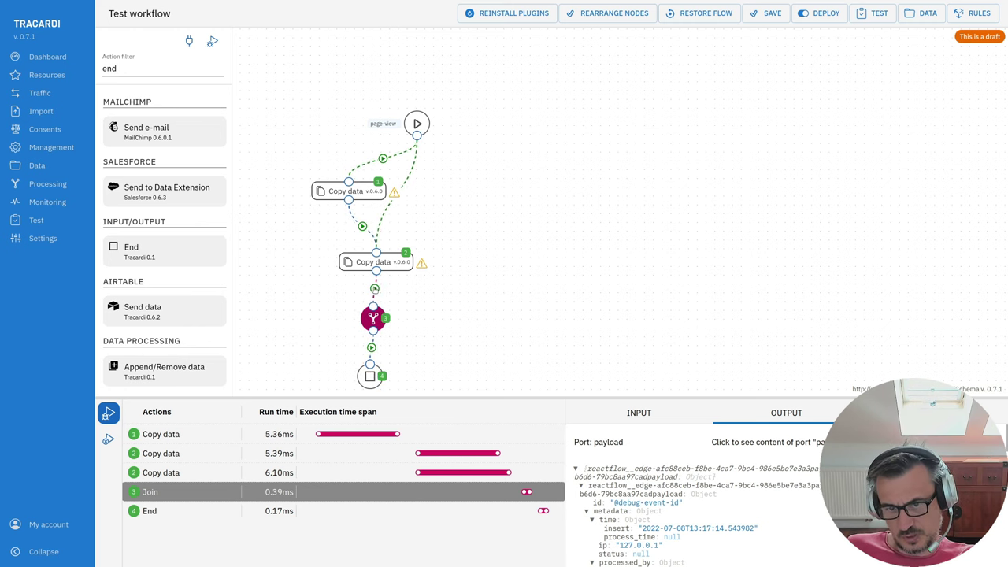
click(375, 288)
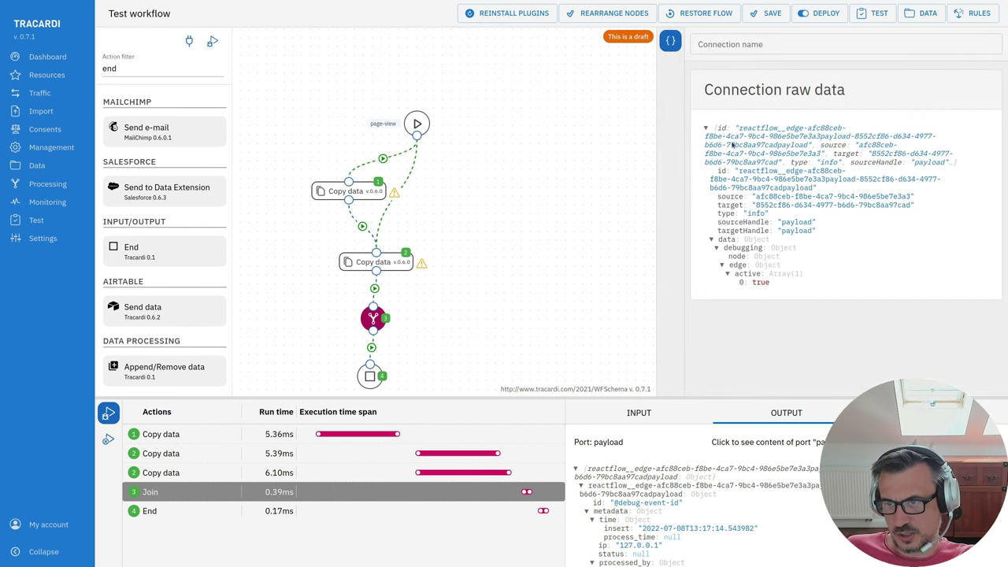
click(726, 45)
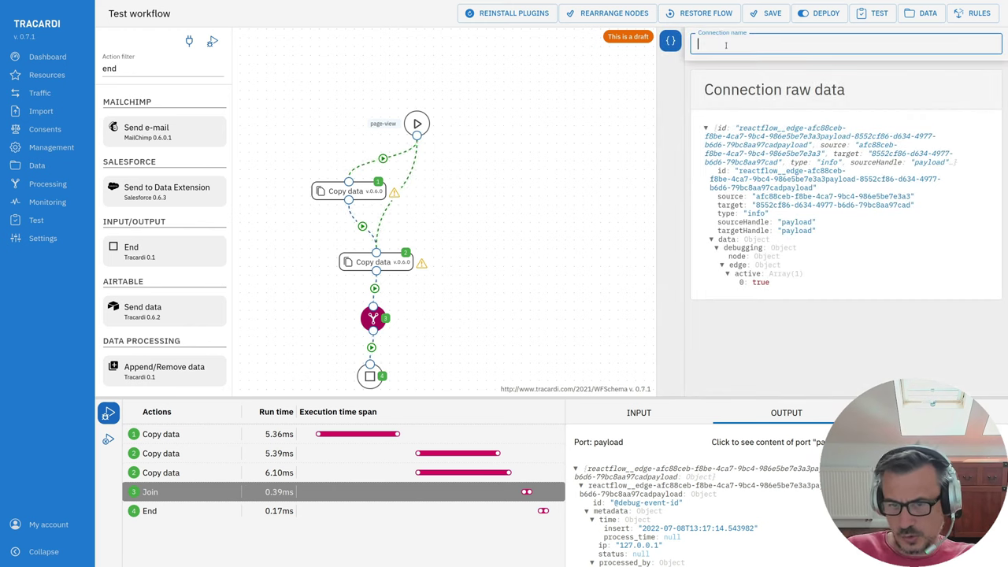
text(co)
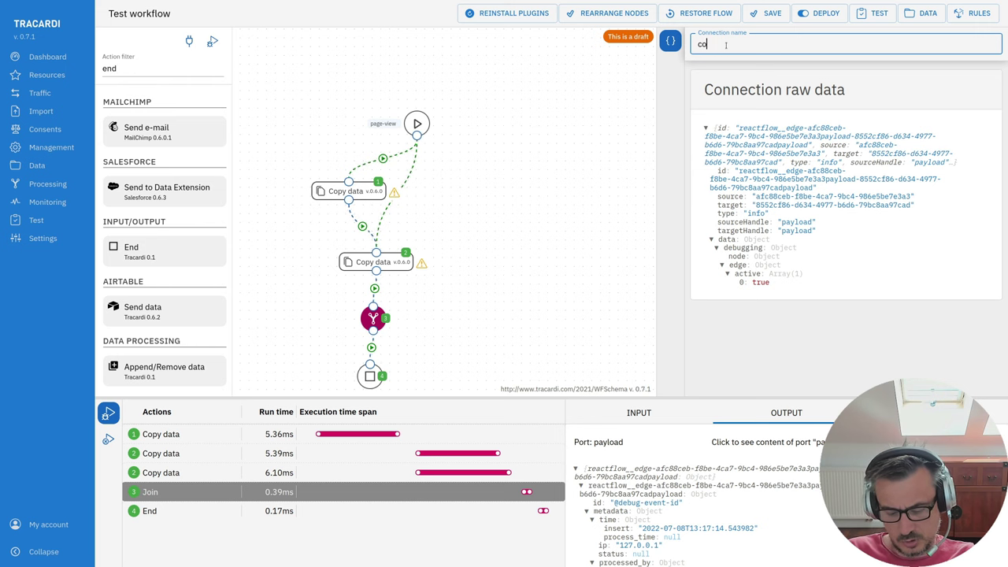
text(nn1)
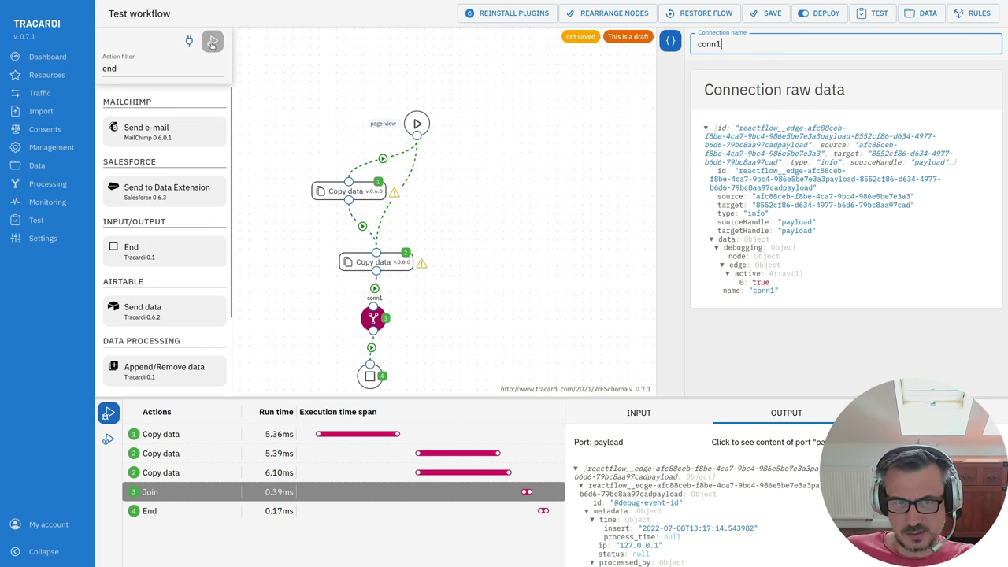
click(780, 415)
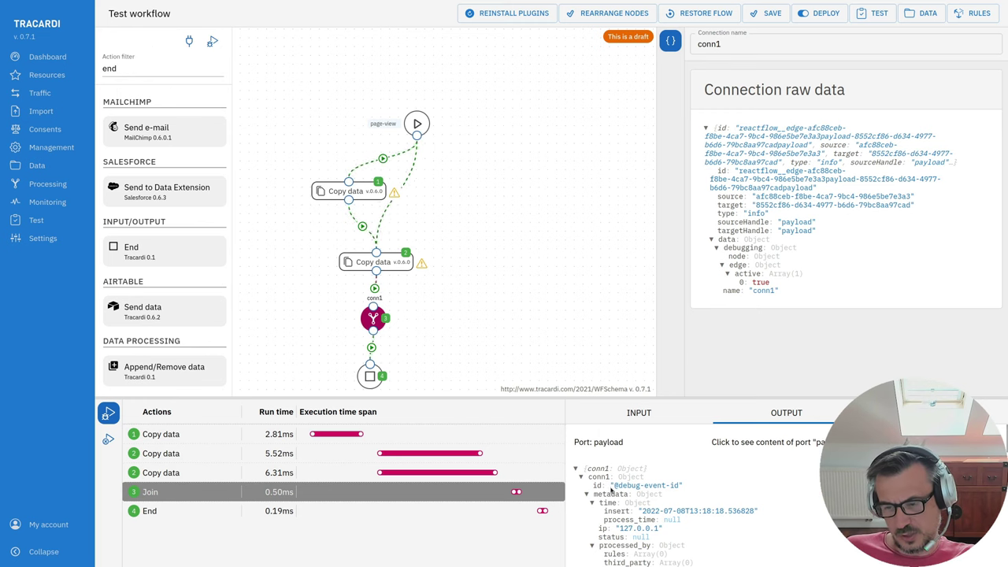
Delete the second Copy data node, connect the remaining Copy data and page-view start nodes to Join, and debug the workflow to inspect Join.
click(374, 262)
key(Delete)
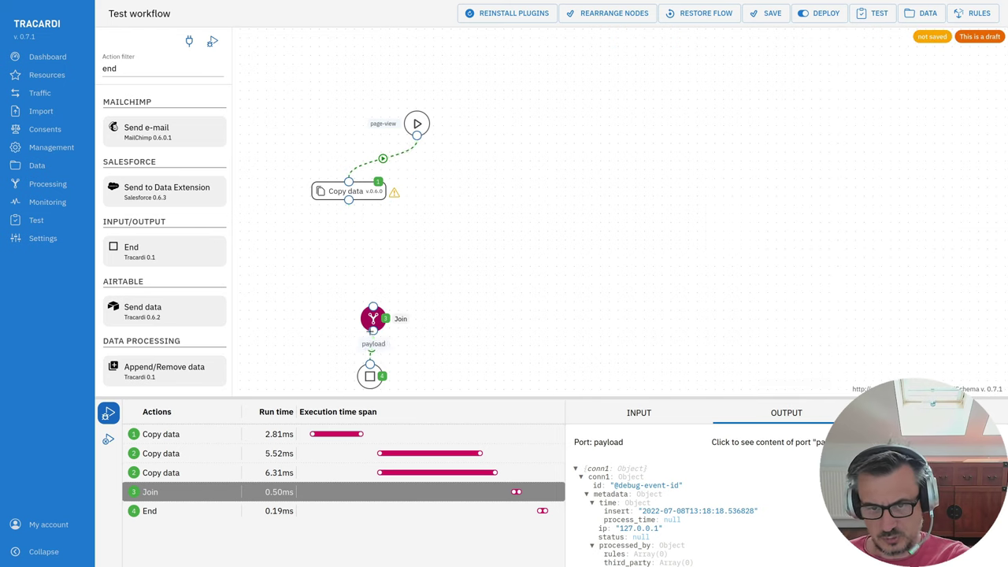
drag(373, 317, 373, 272)
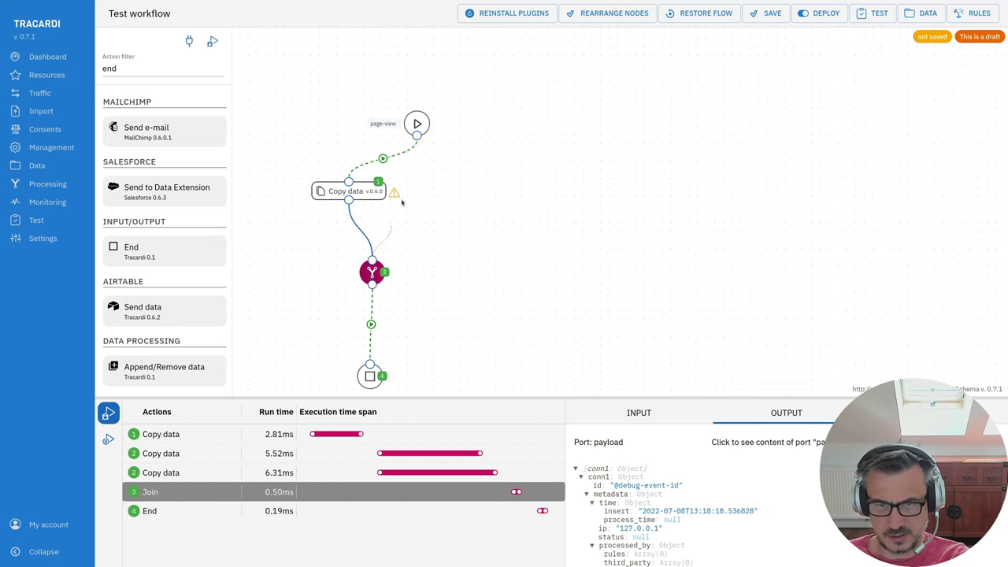
drag(402, 203, 417, 135)
drag(372, 272, 386, 272)
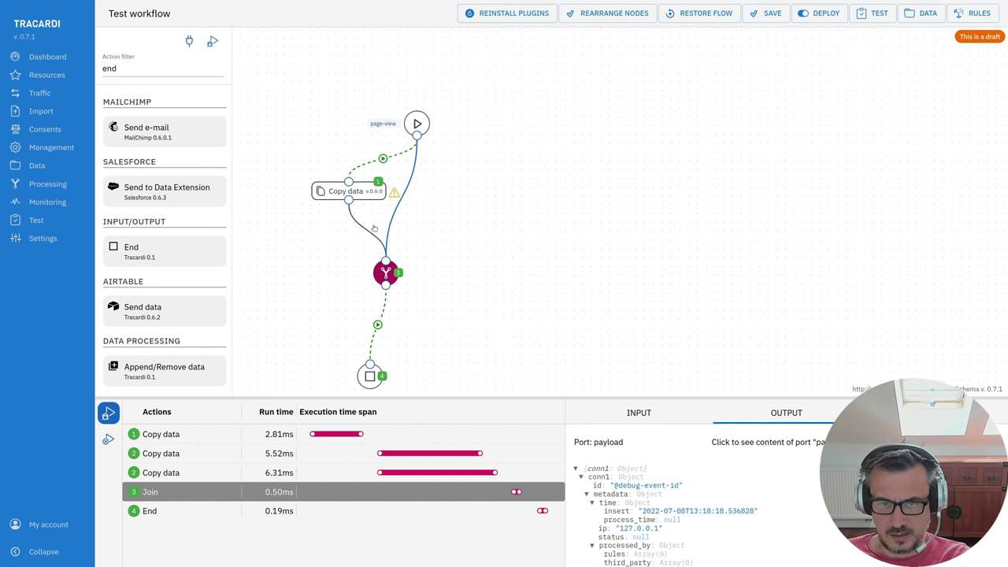
click(212, 41)
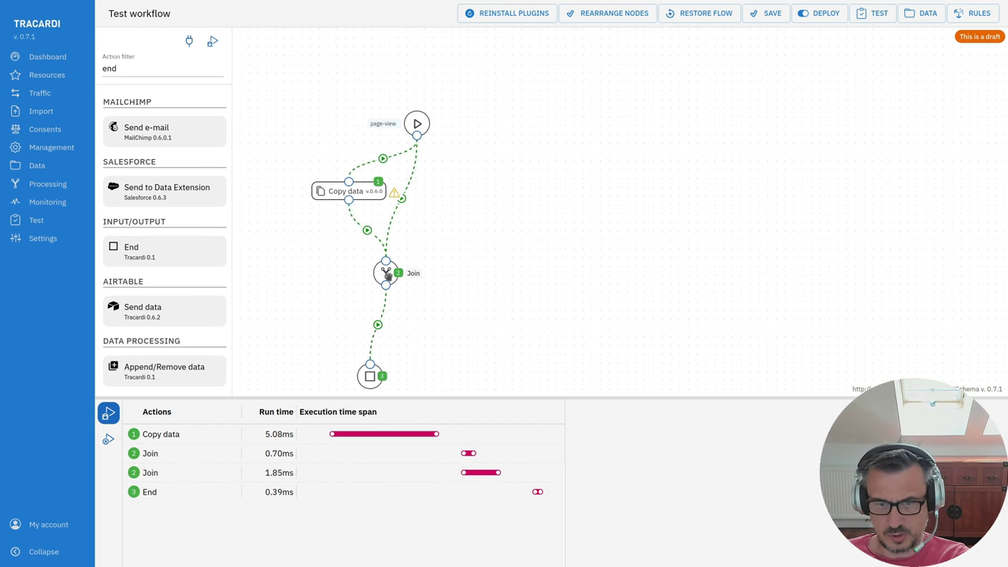
click(280, 463)
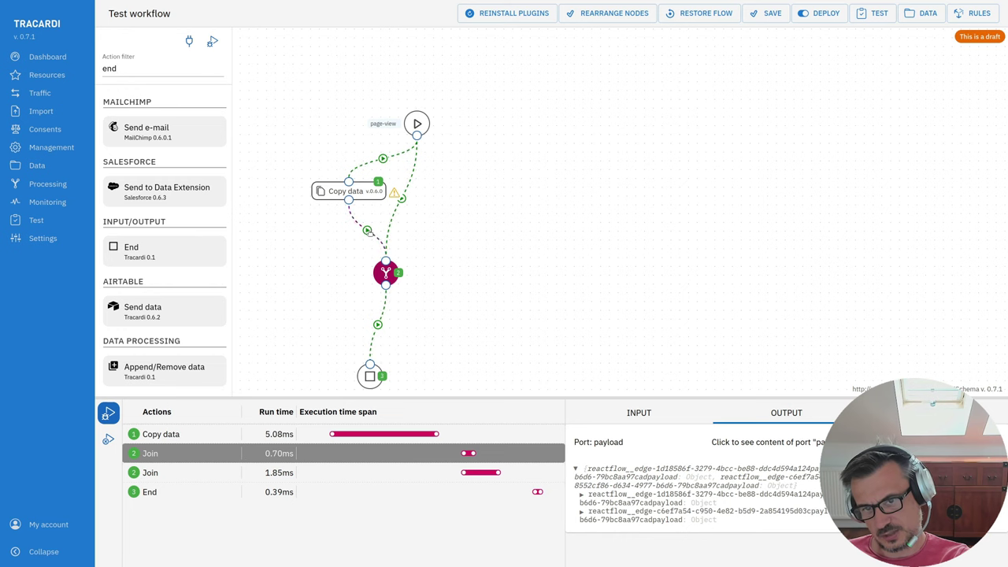
Name the Copy data to Join connection edge1 and the start node to Join connection edge2, and debug the workflow.
click(370, 232)
text(edge1)
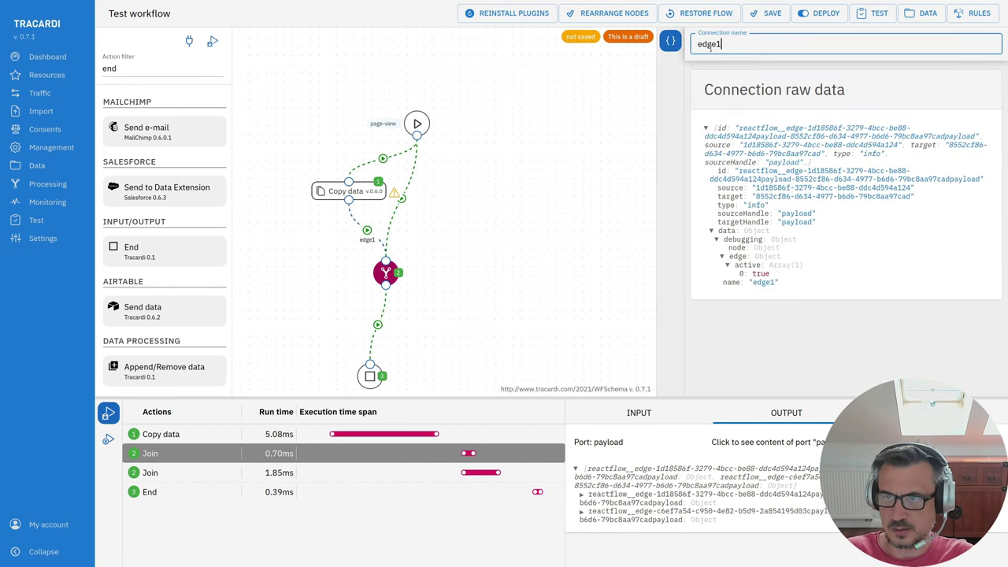
click(401, 202)
text(edge2)
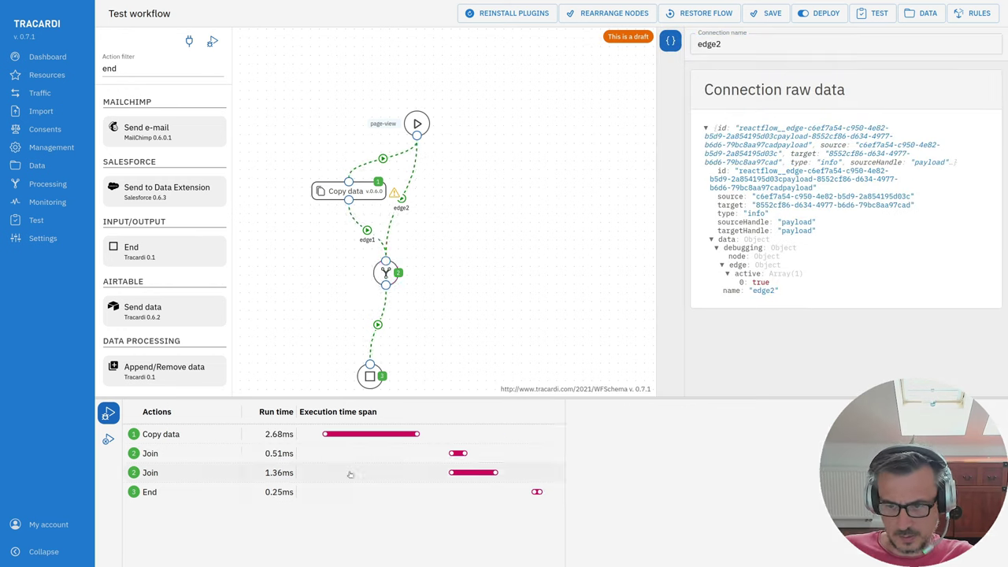
Inspect the output payload of the second Join execution and collapse its edge1 and edge2 objects.
click(351, 474)
scroll(630, 505, down, 2)
scroll(602, 497, up, 2)
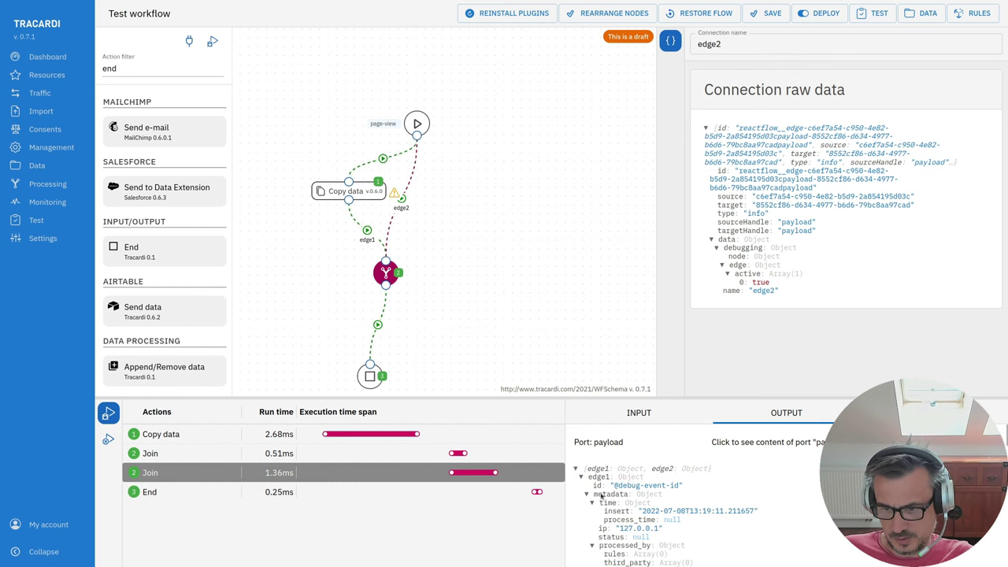
click(581, 478)
click(581, 486)
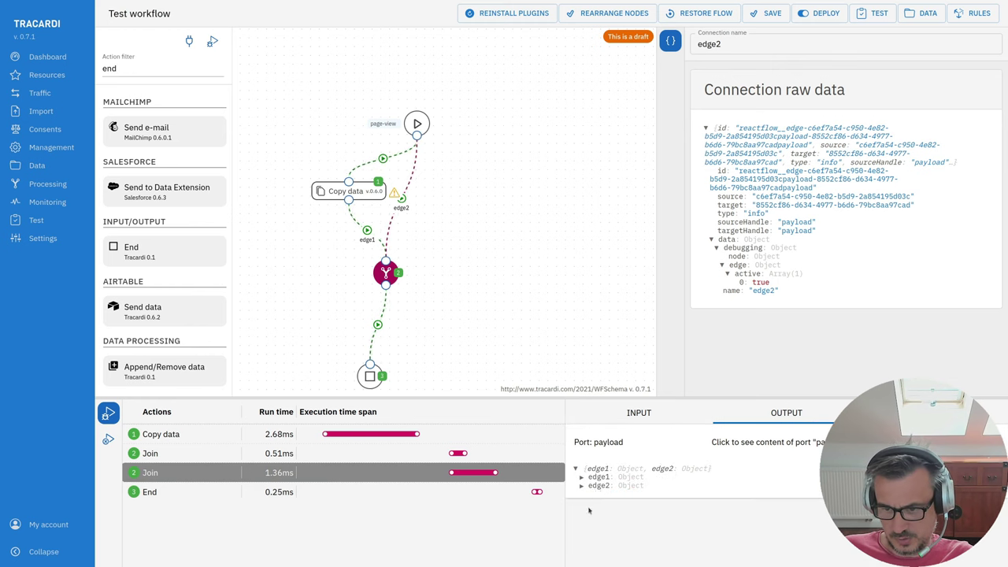
Examine the End node's input payload for the joined edge1 and edge2 objects.
click(189, 492)
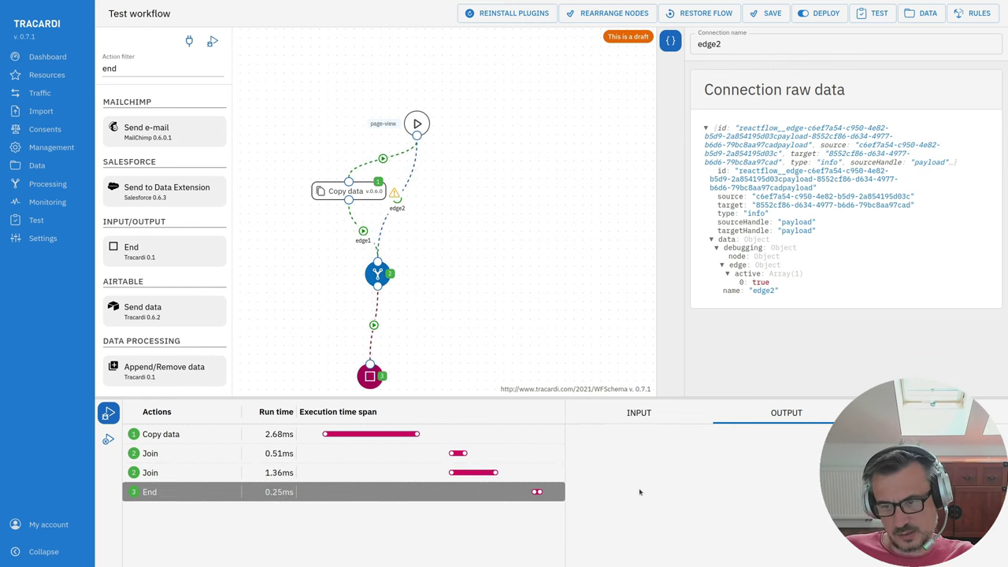
click(639, 412)
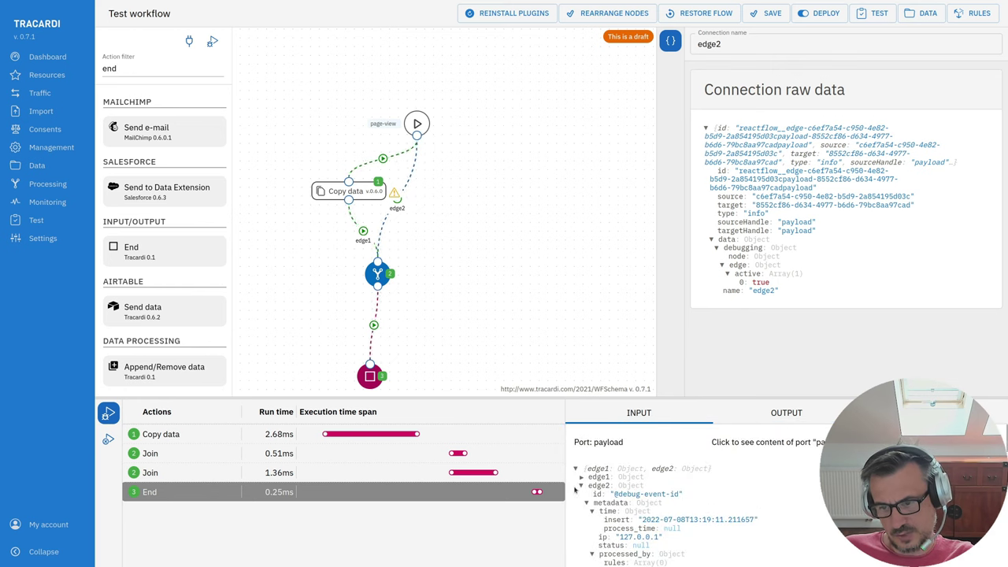
click(582, 478)
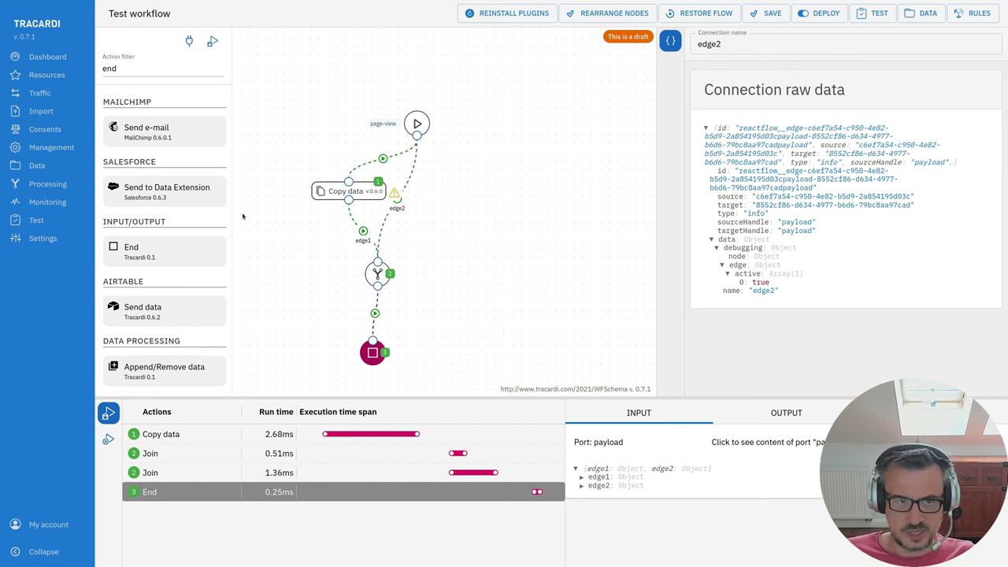
Replace the page-view start node with an Inject node connected to both Copy data and Join.
drag(135, 132, 505, 152)
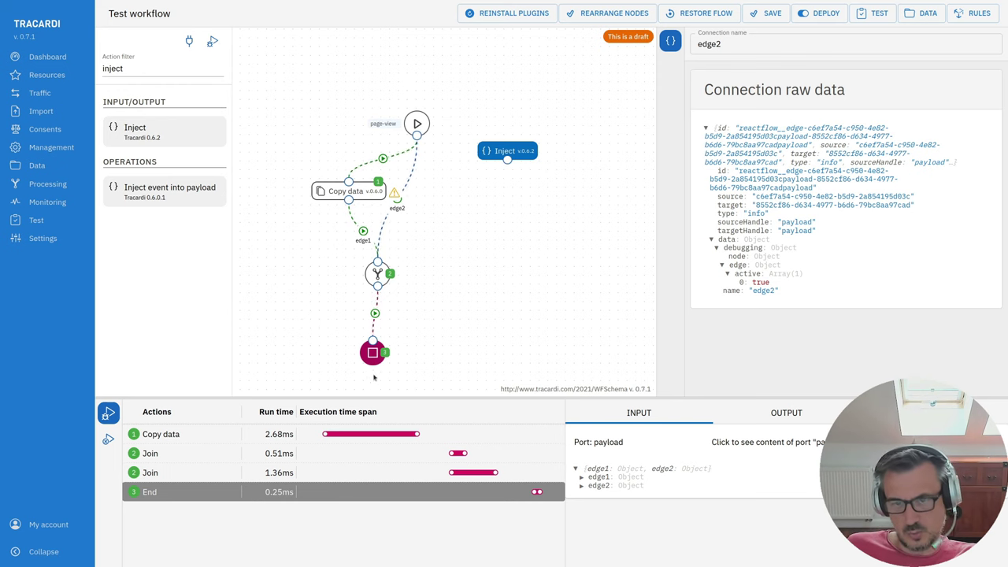
drag(417, 123, 402, 111)
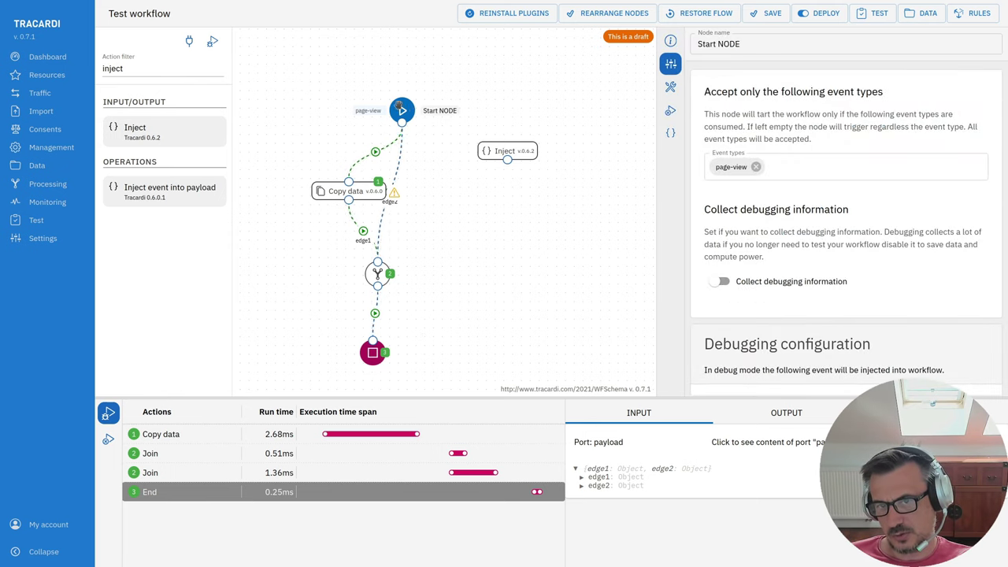
key(ctrl+z)
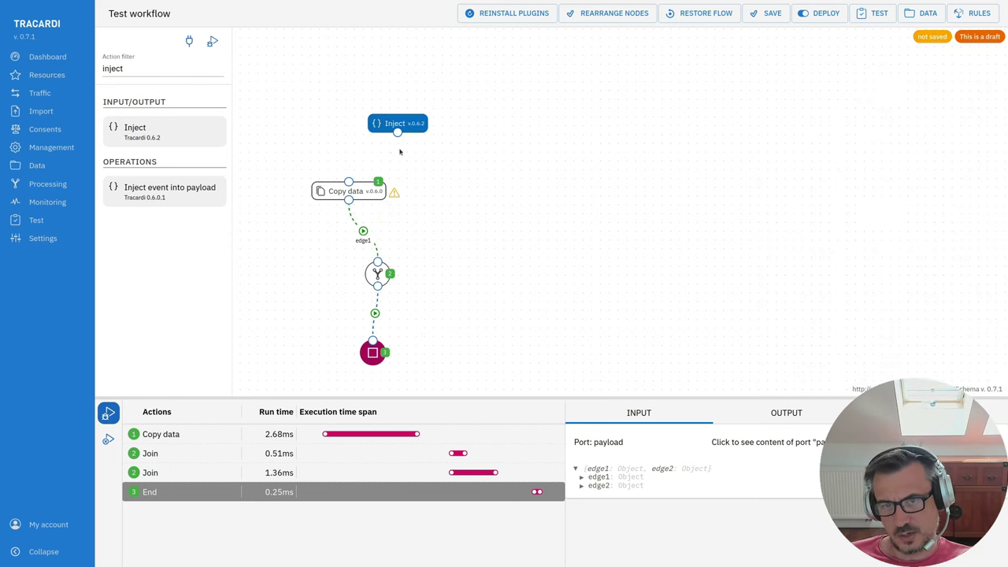
drag(398, 133, 349, 182)
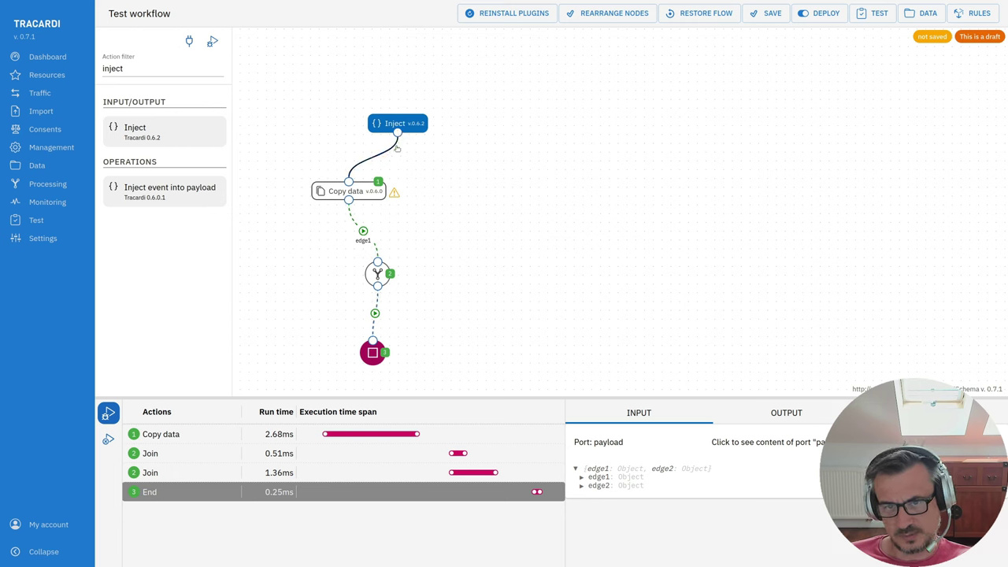
drag(398, 124, 415, 127)
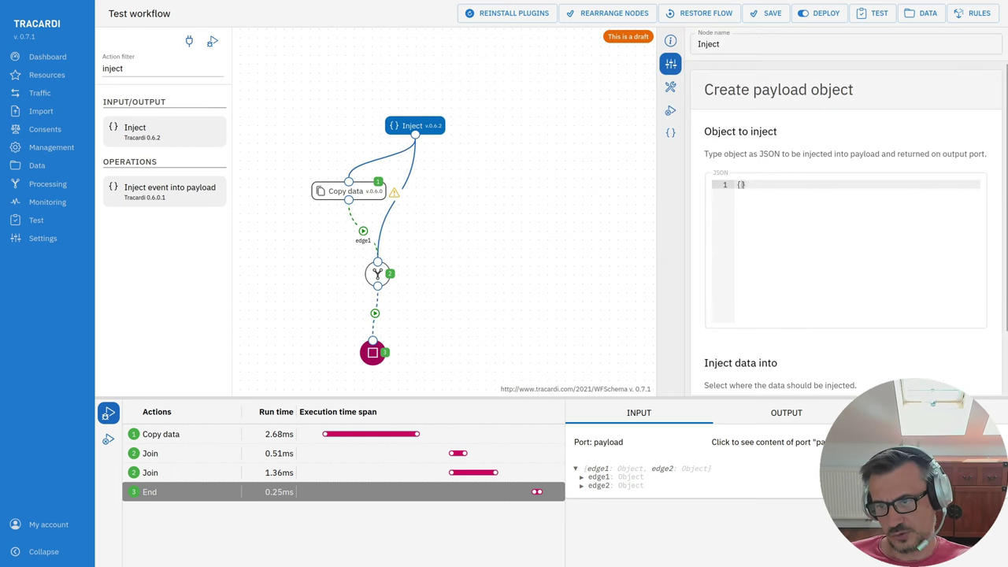
Set the Inject node's JSON object to {"abc": 1} with Payload as the destination, and save the node configuration.
key(Return)
text("a)
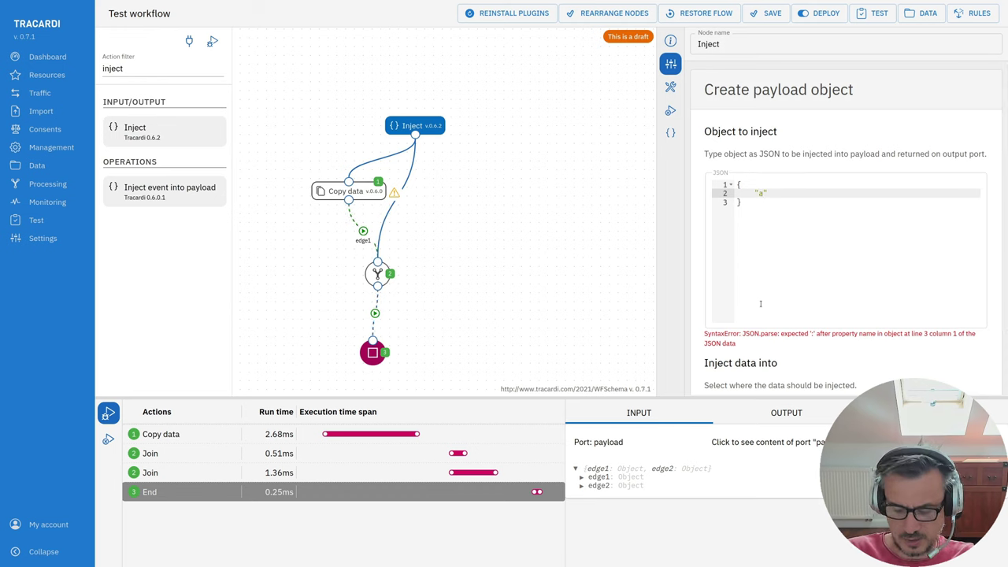
text(bc": 1)
scroll(761, 303, down, 1)
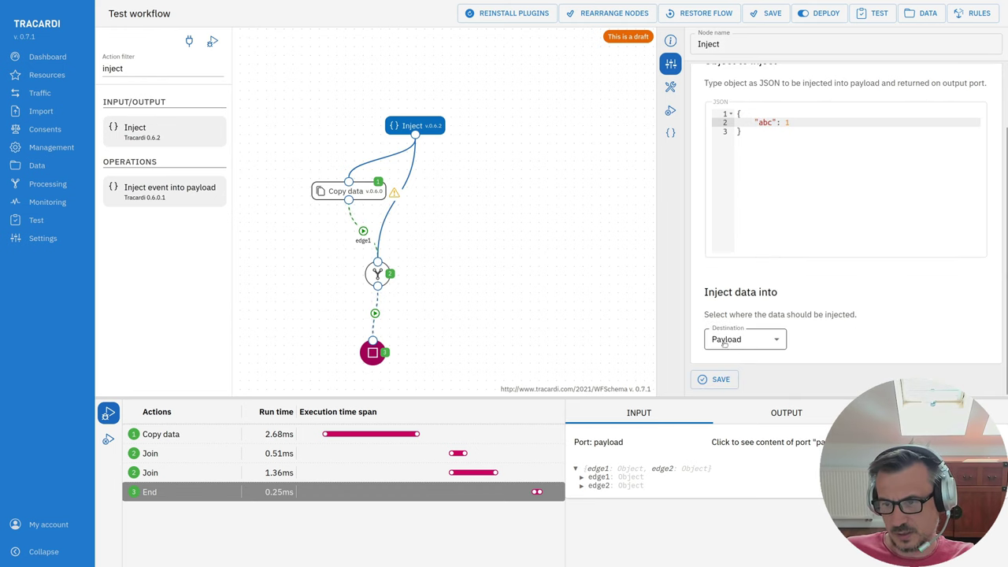
click(715, 379)
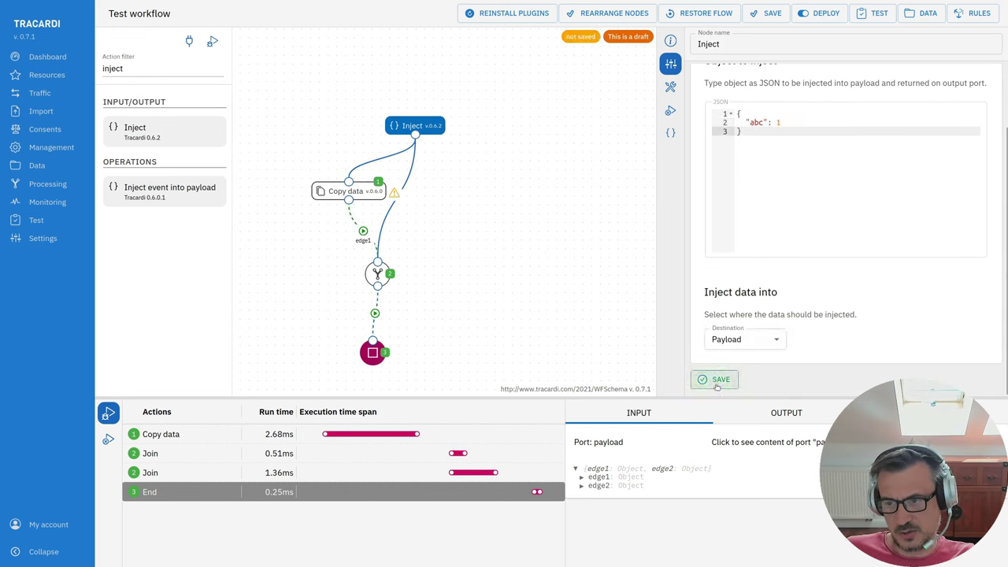
Debug the workflow and inspect the input payloads of Copy data and the first Join execution.
click(212, 40)
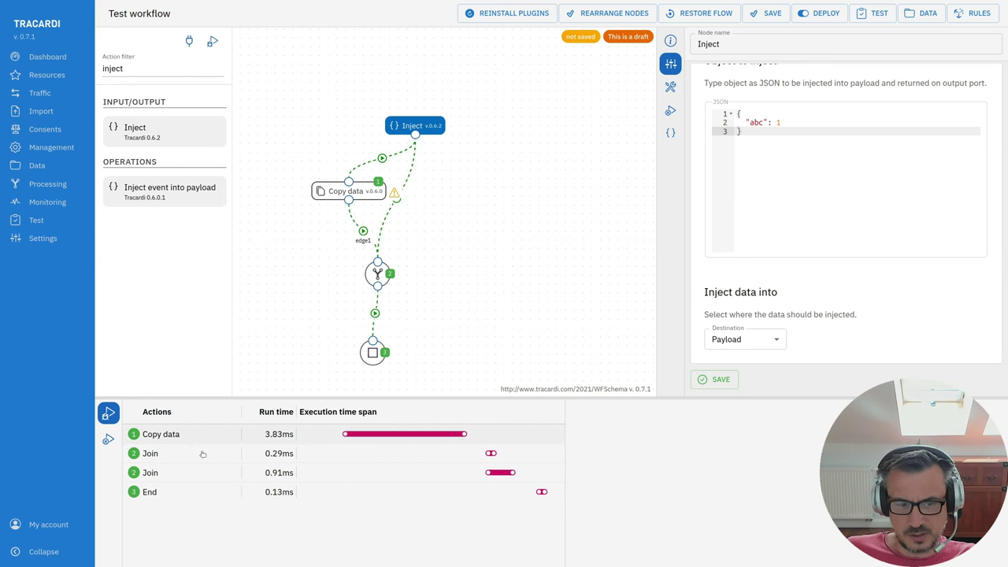
click(340, 193)
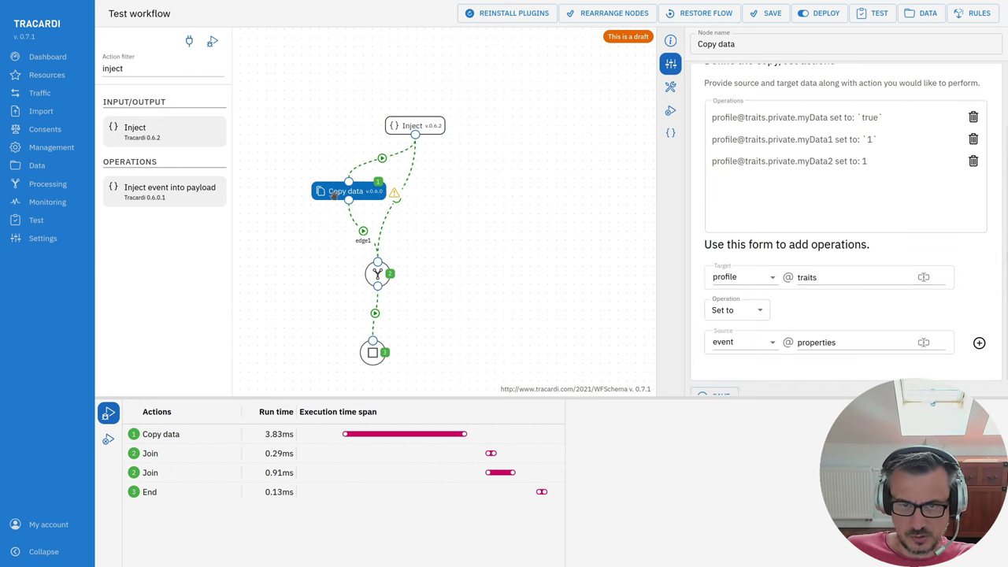
click(186, 438)
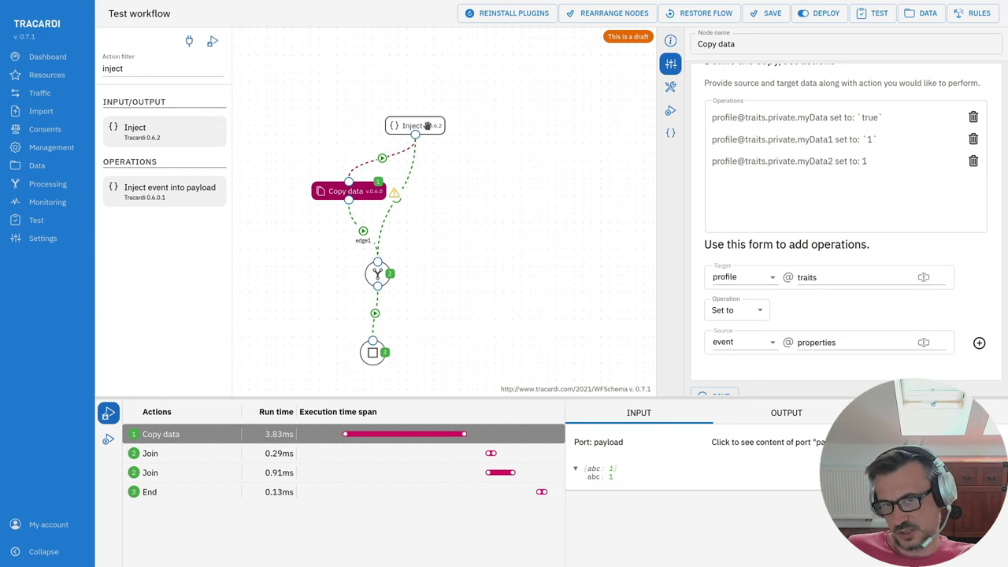
drag(426, 125, 408, 104)
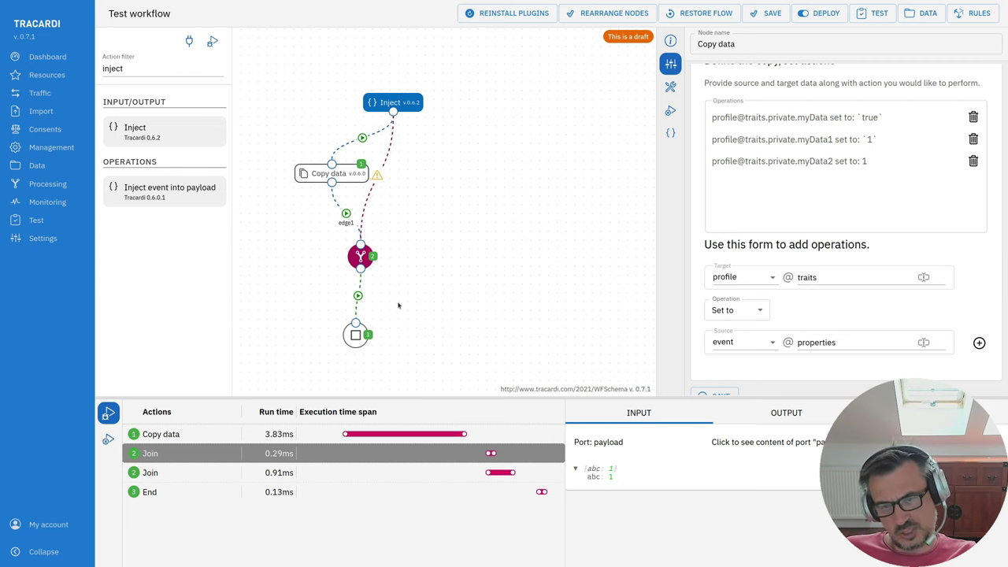
Clear the action filter and add a Data exists node to the canvas beside the Join branch.
scroll(441, 297, up, 2)
double_click(143, 68)
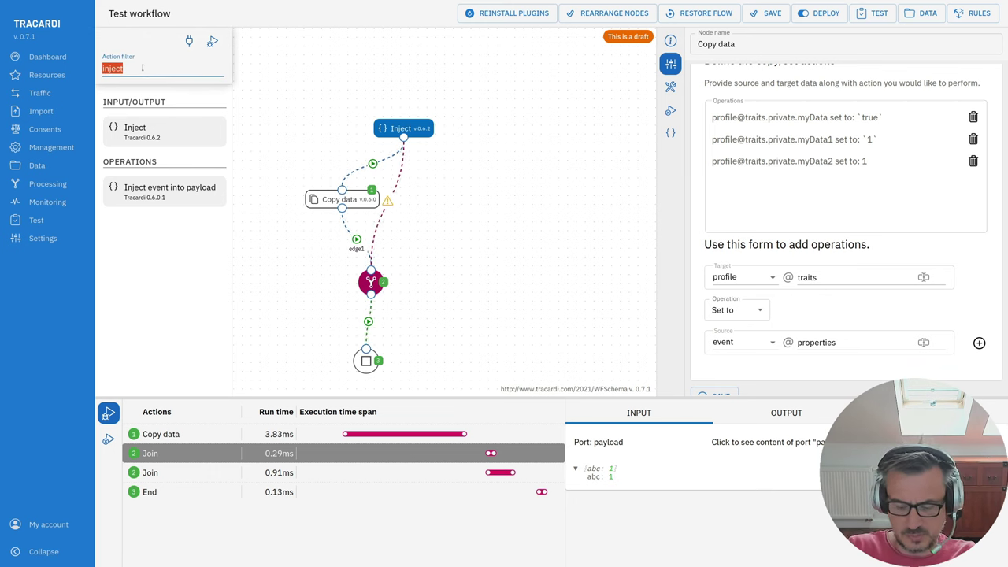
key(BackSpace)
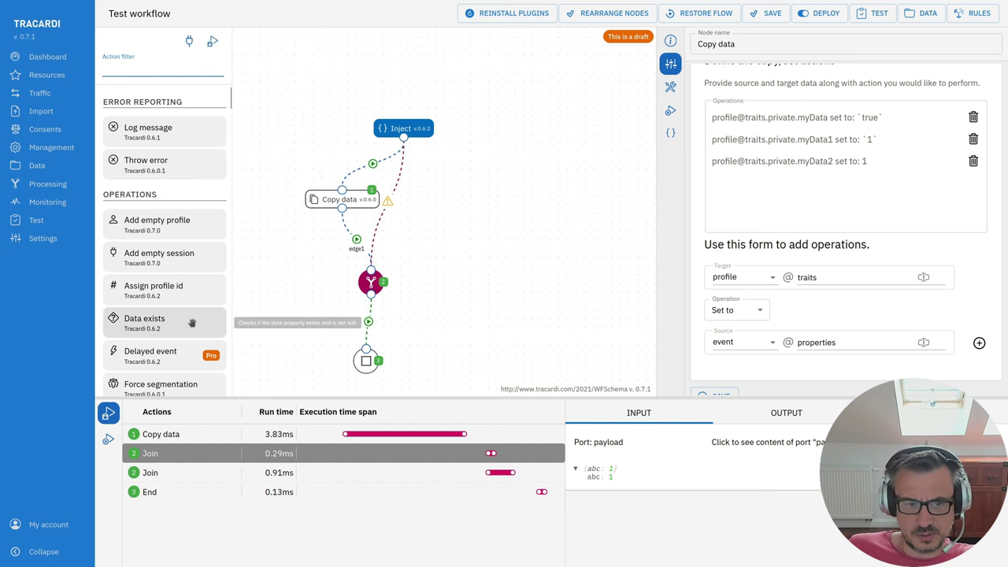
drag(157, 319, 489, 268)
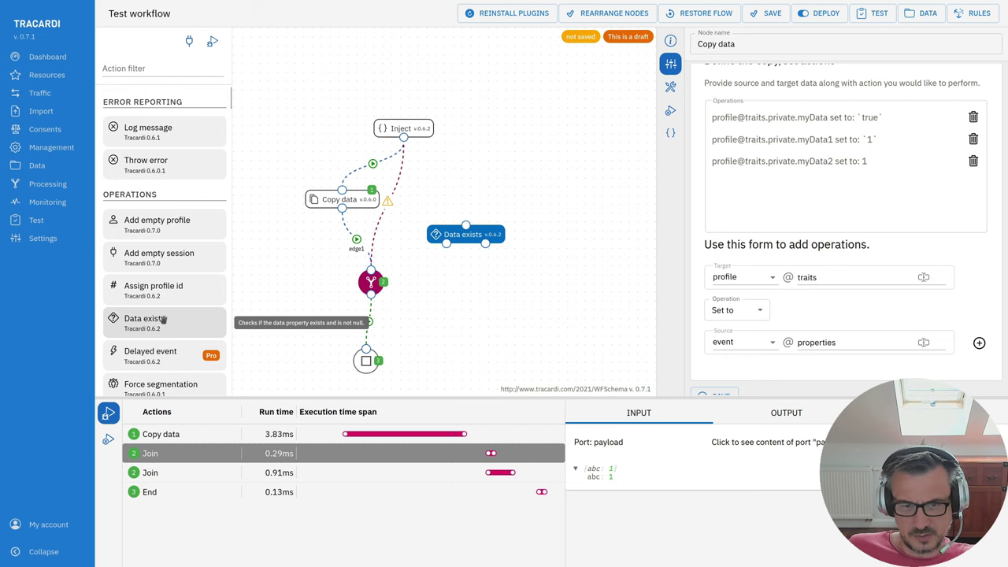
Configure the Data exists node to check the payload property abc, and save its configuration.
click(477, 234)
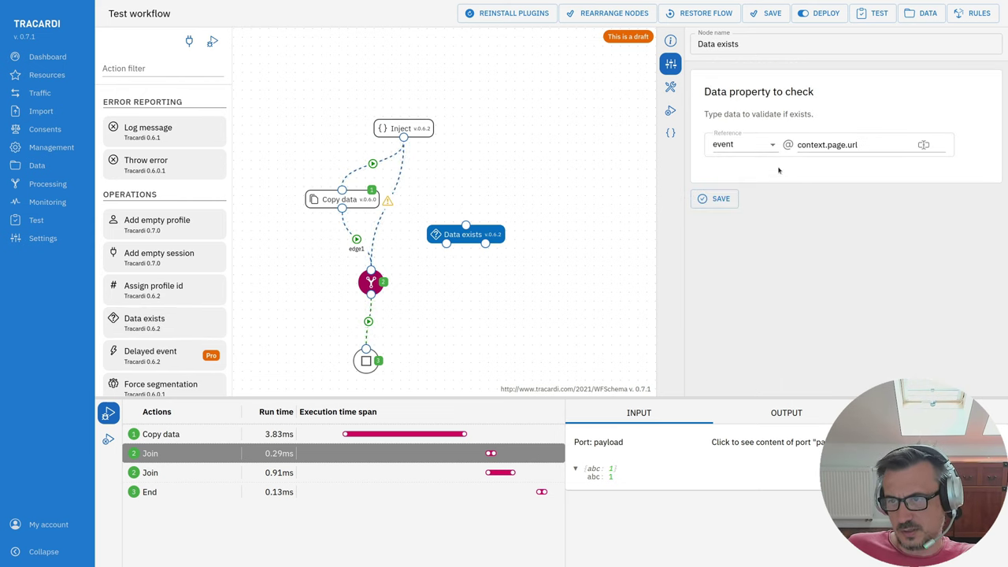
click(741, 146)
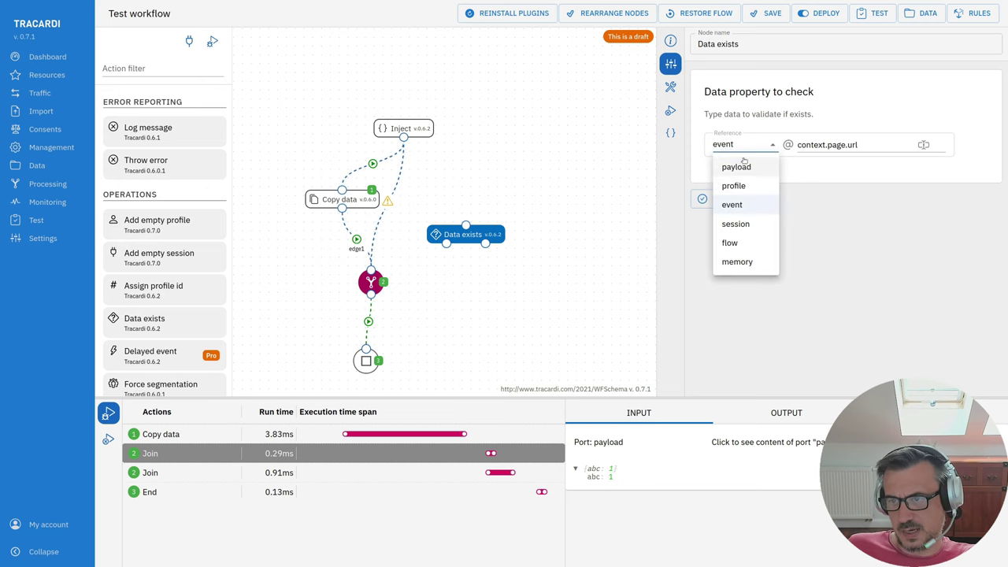
click(736, 168)
text(abc)
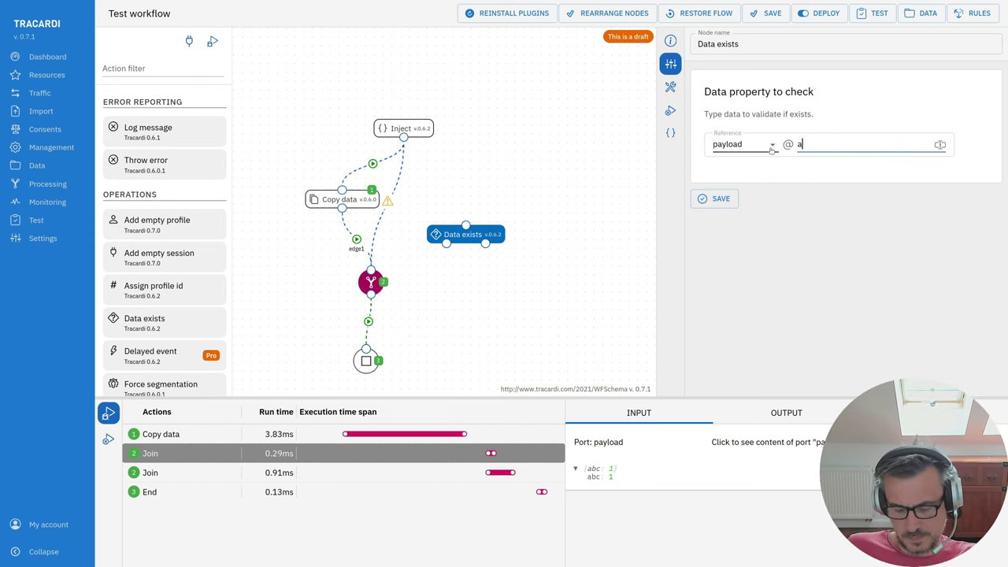
click(721, 198)
Delete the Inject node and add a Start node connected to Copy data and Join in its place.
drag(466, 234, 463, 204)
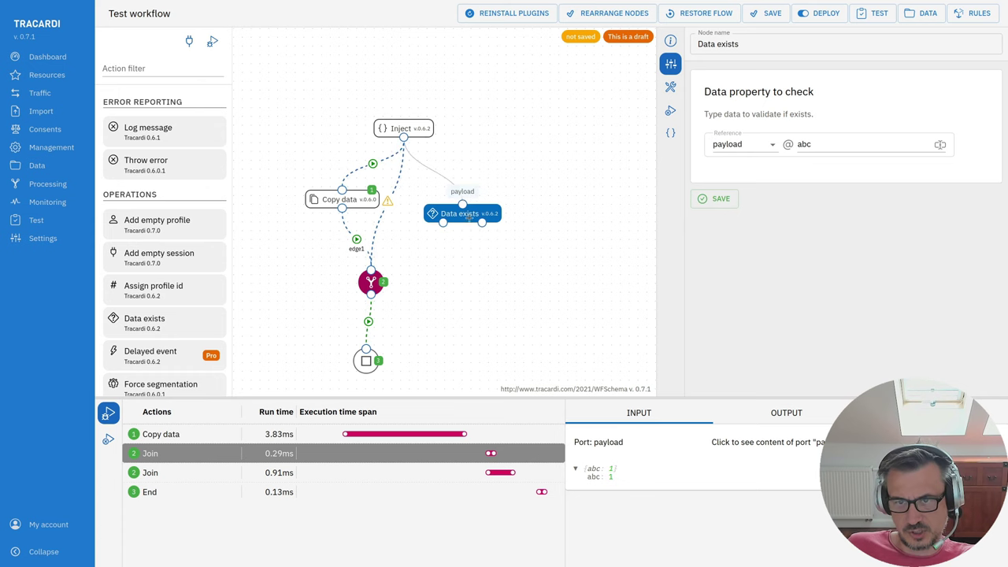
click(417, 128)
key(Delete)
click(138, 65)
text(st)
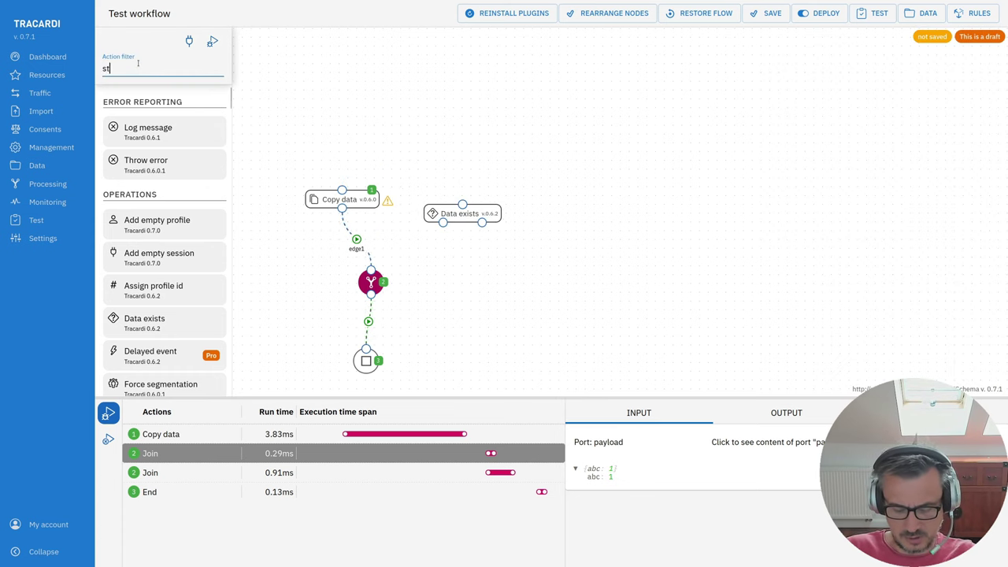
text(art)
drag(133, 130, 342, 189)
drag(377, 156, 374, 270)
Move Data exists away from the main branch and add a new Inject node connected to its payload input.
drag(462, 213, 493, 205)
click(371, 138)
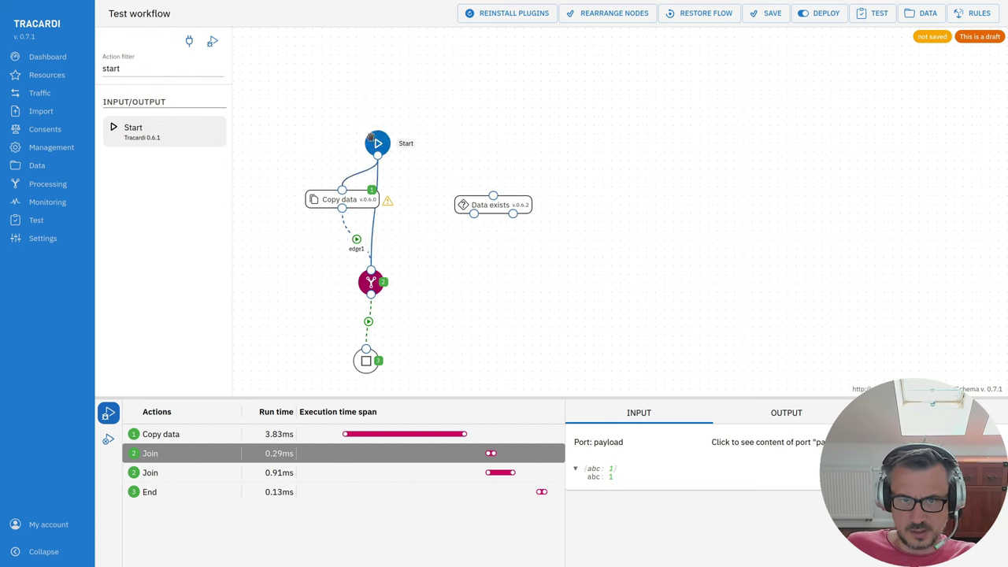
drag(371, 138, 368, 132)
double_click(148, 74)
text(inject)
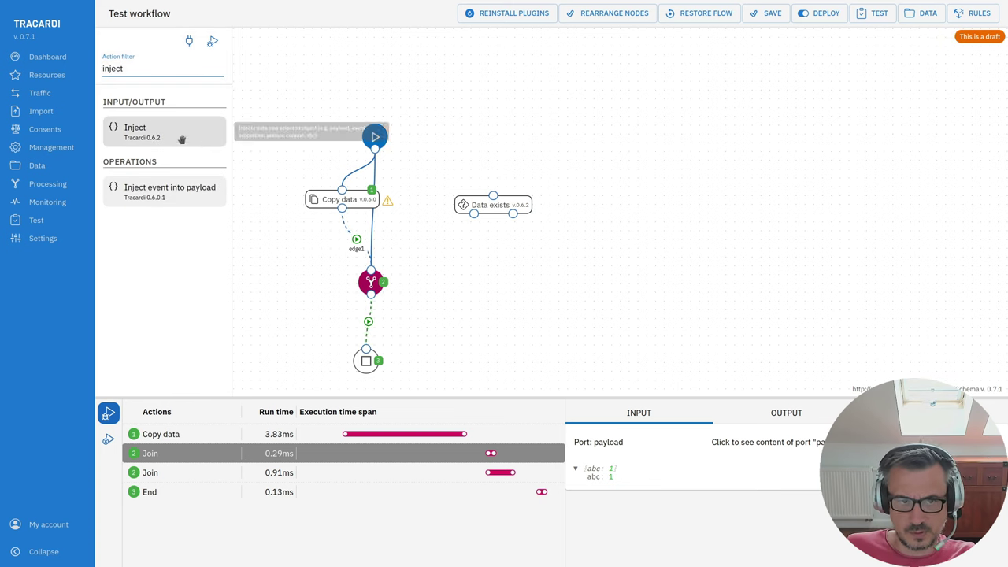
drag(182, 139, 494, 196)
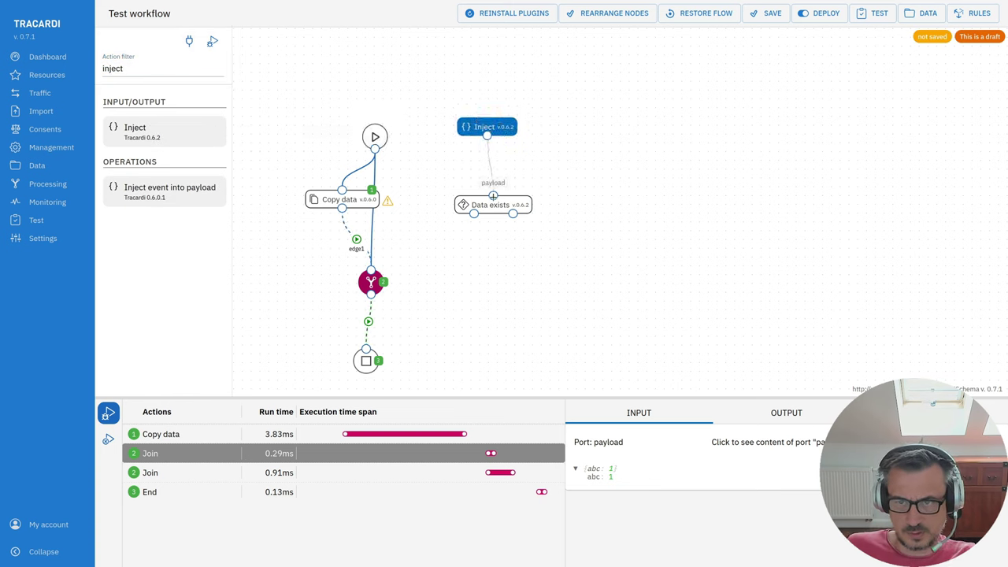
drag(496, 130, 500, 135)
Restrict the Start node to the page-view event type and save its configuration.
click(375, 136)
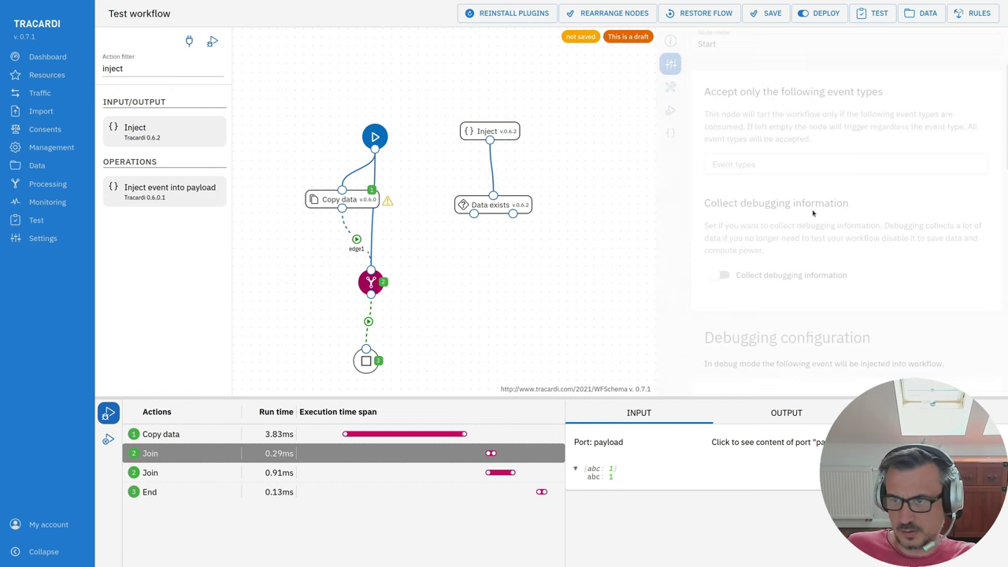
click(725, 163)
click(733, 188)
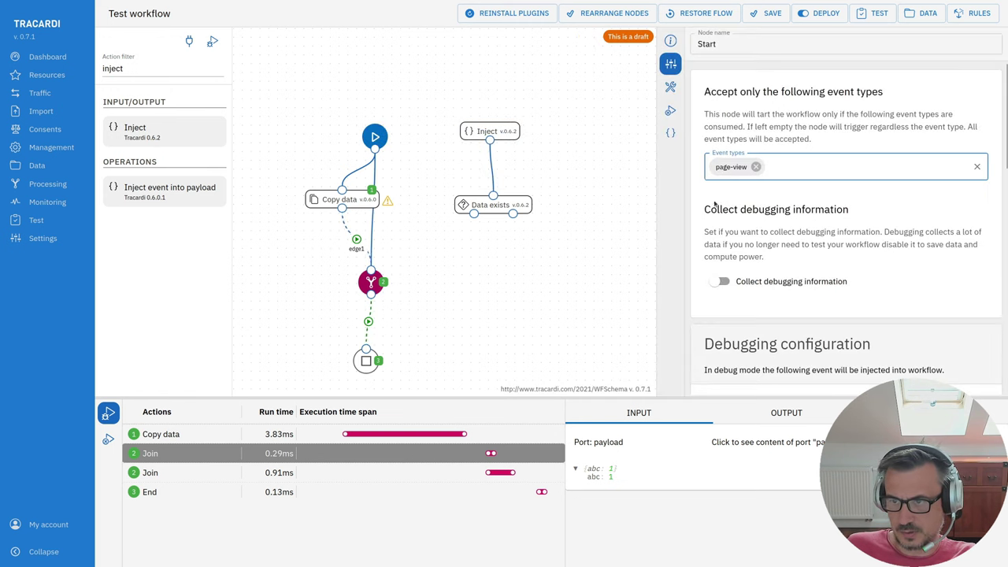
scroll(742, 326, down, 5)
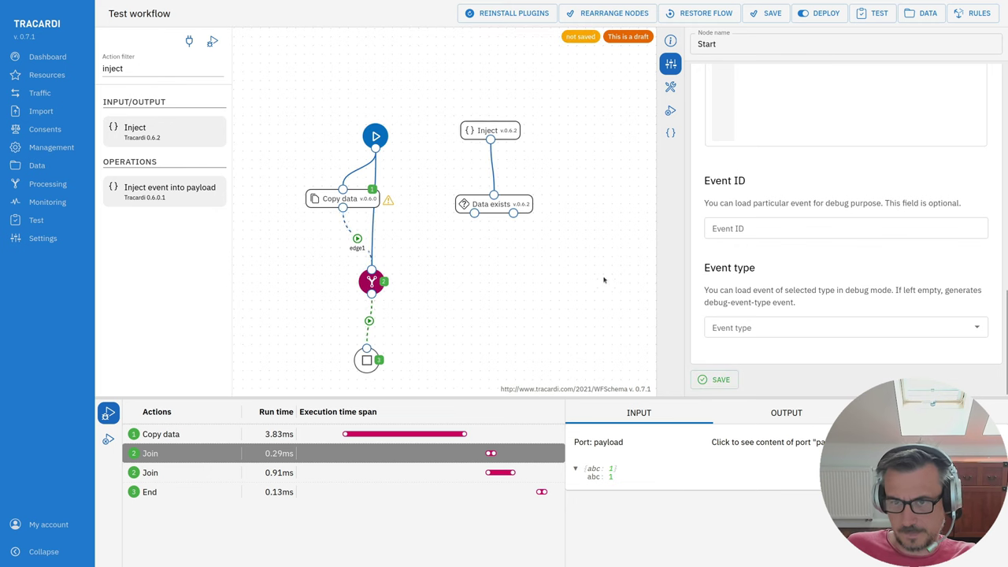
click(541, 316)
Tidy the positions of Inject and Data exists, then set the new Inject node's JSON object to {"abc": 1} and save it.
drag(491, 133, 490, 142)
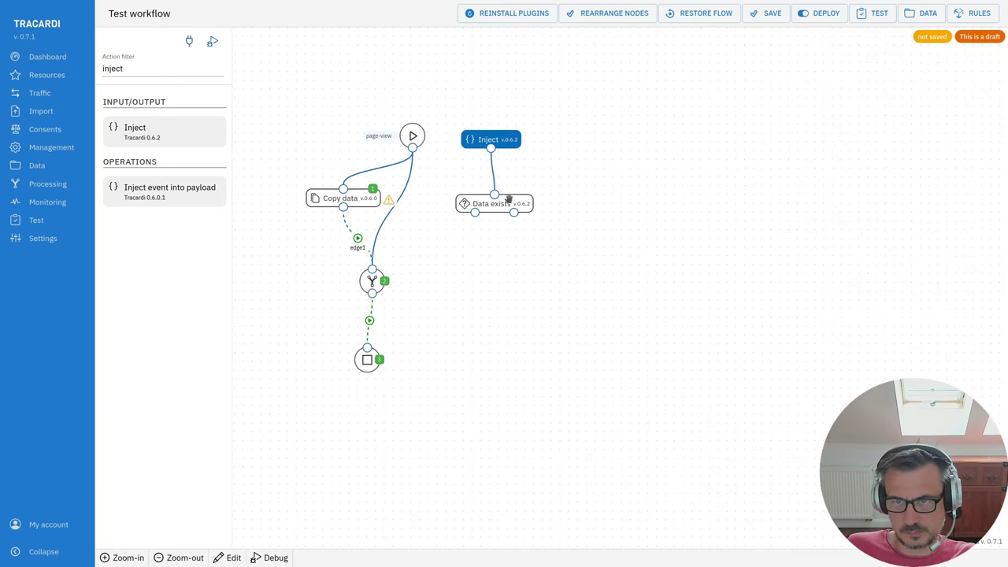
drag(508, 200, 499, 203)
click(491, 139)
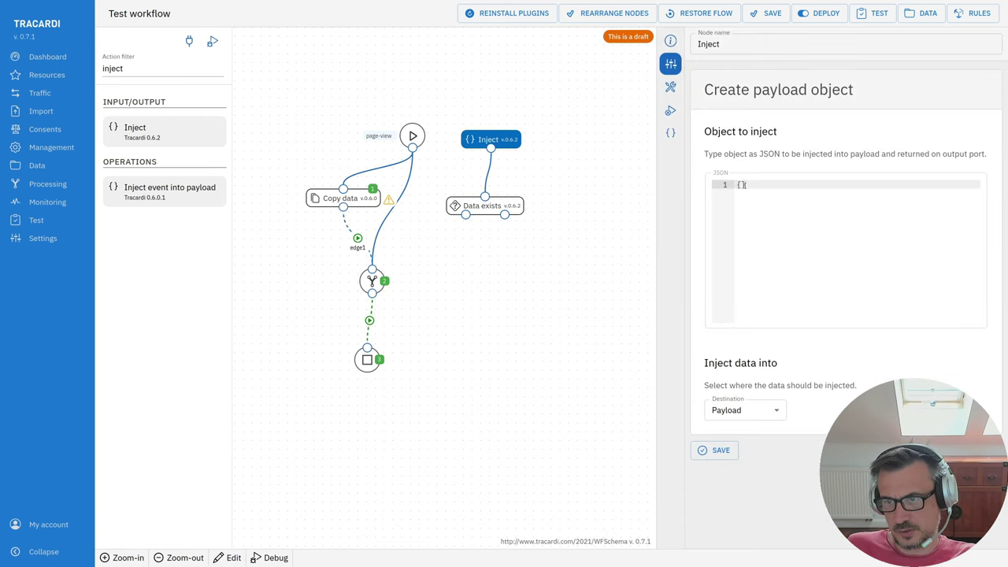
key(Return)
text("a)
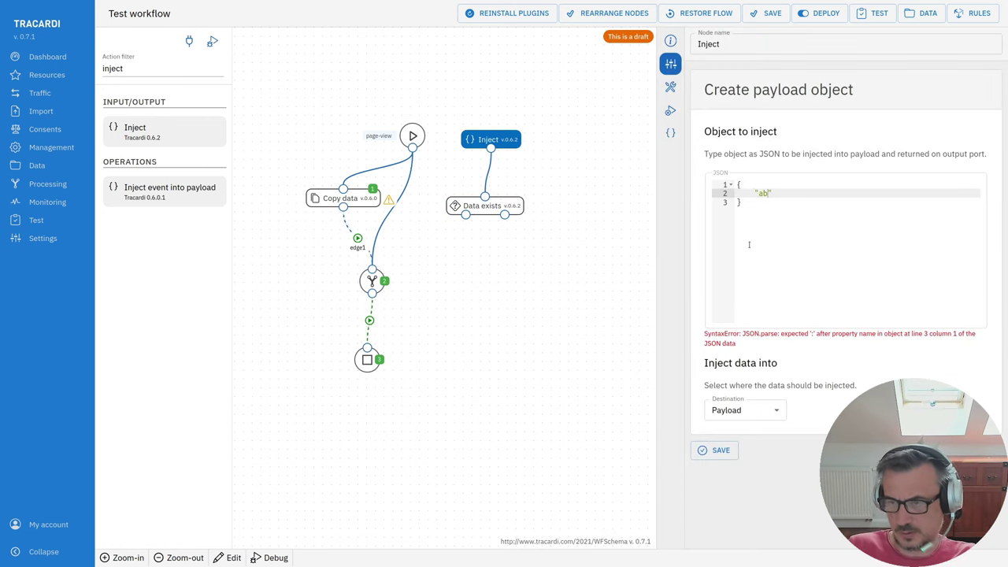
text(bc": 1)
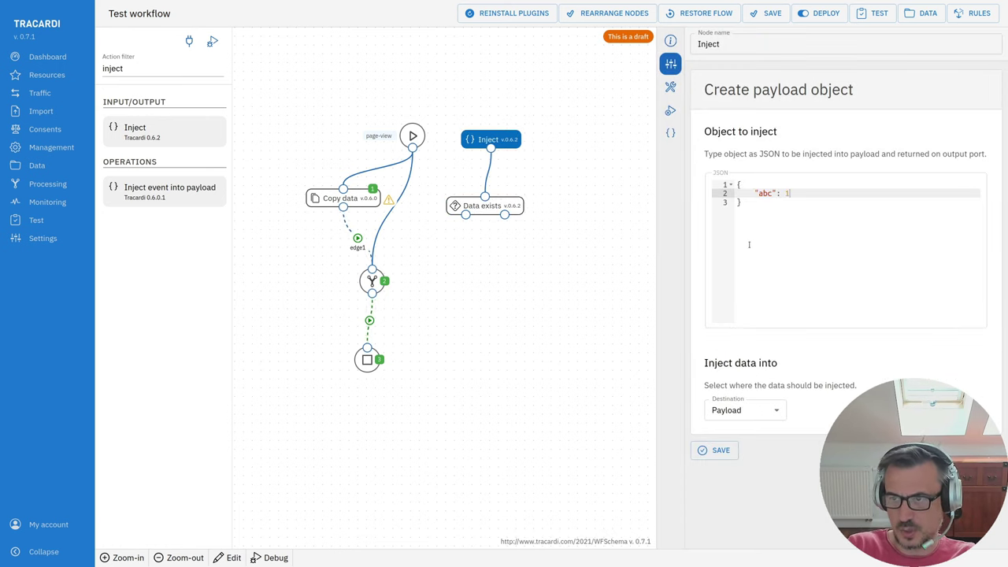
click(720, 450)
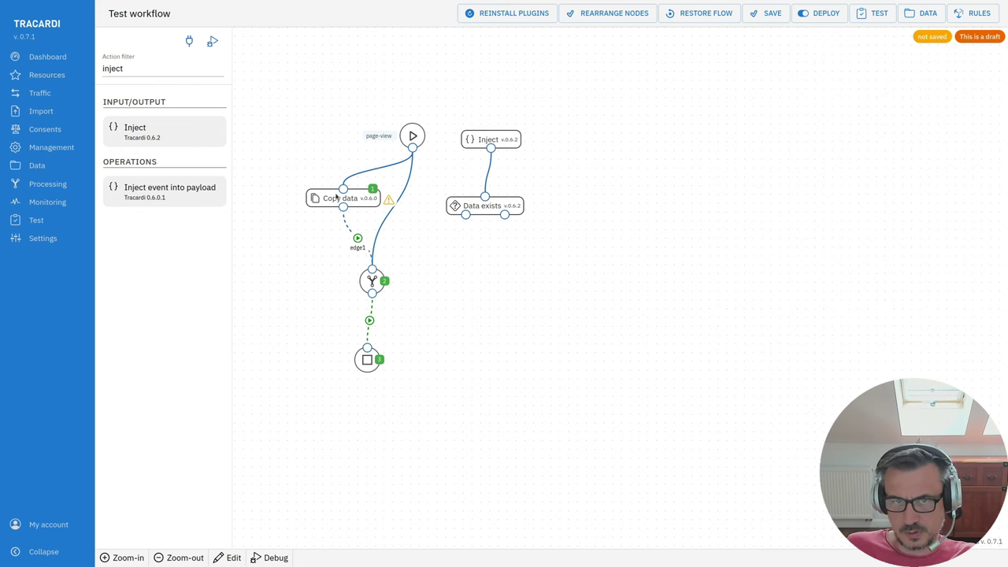
Debug the workflow with both starting branches and inspect the input and output payloads of Data exists.
click(213, 42)
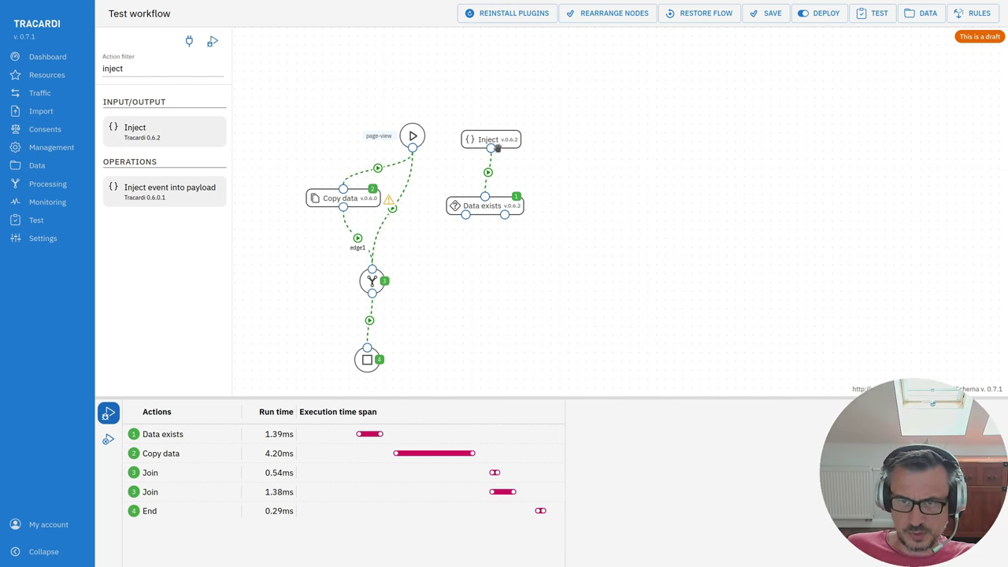
drag(498, 139, 501, 136)
drag(489, 206, 501, 202)
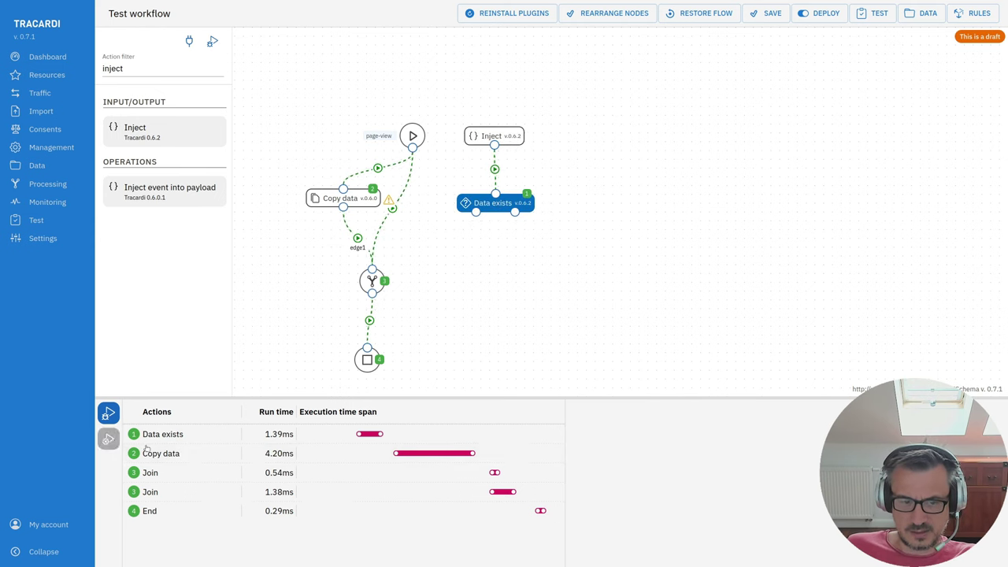
click(190, 435)
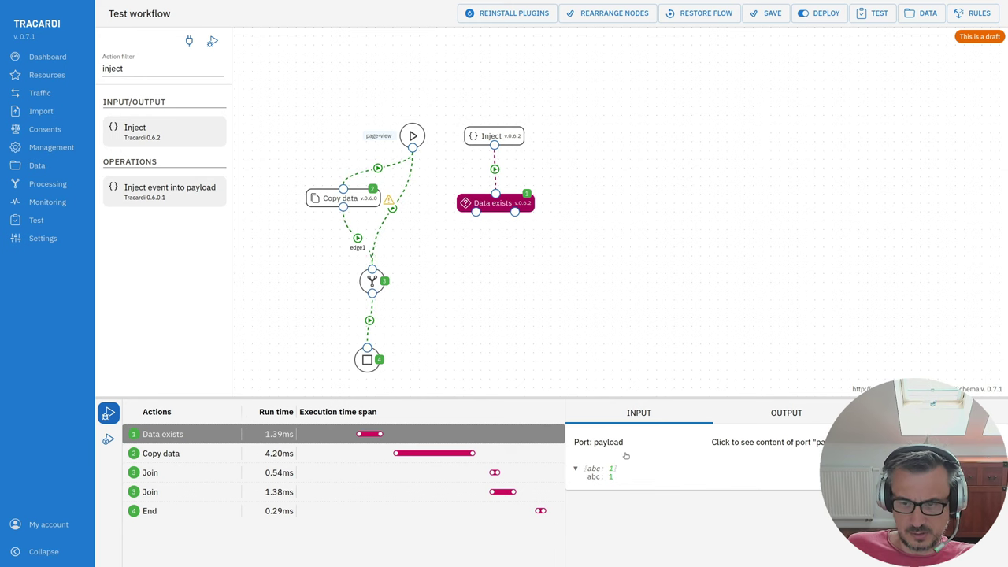
click(822, 413)
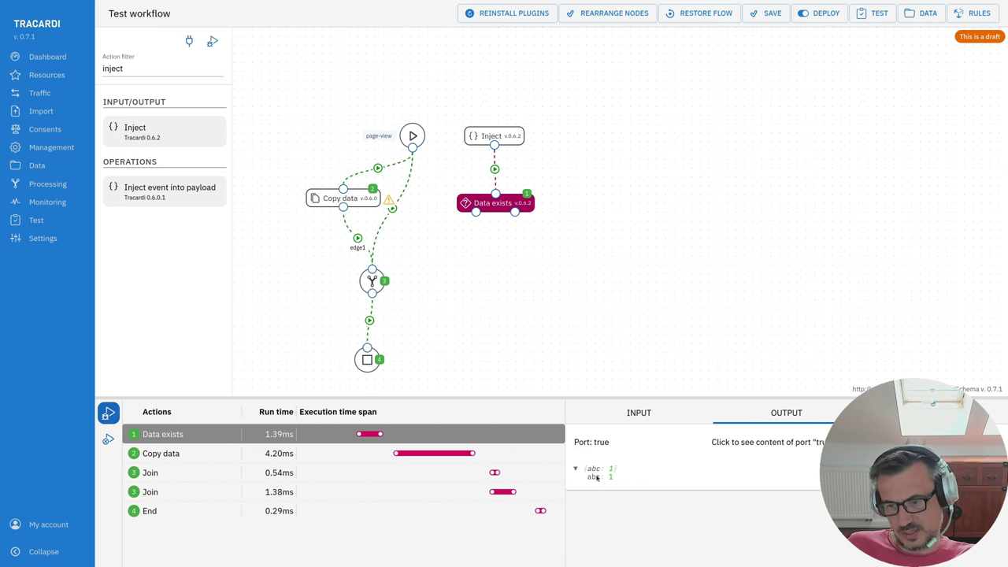
Connect both output ports of Data exists to the End node and debug the workflow.
drag(475, 211, 513, 207)
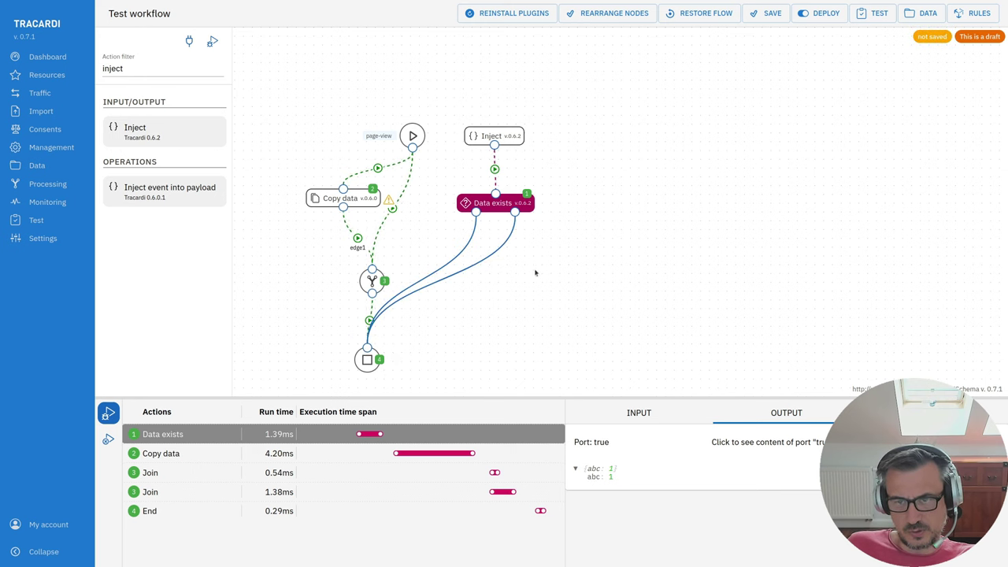
click(212, 41)
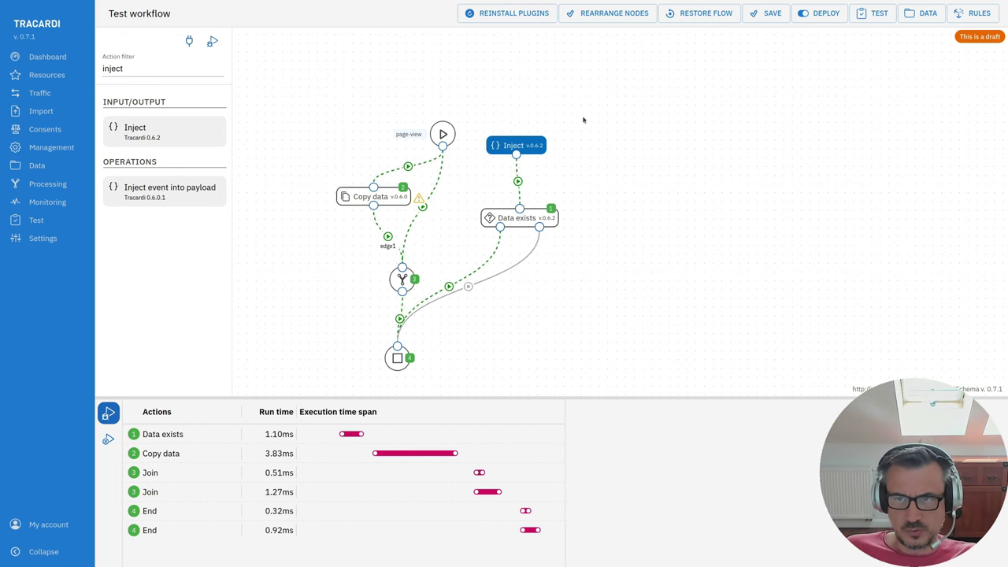
Rearrange the nodes automatically, then adjust the positions of the Start, Inject, End and Join nodes.
click(613, 13)
drag(453, 227, 410, 212)
drag(480, 151, 471, 151)
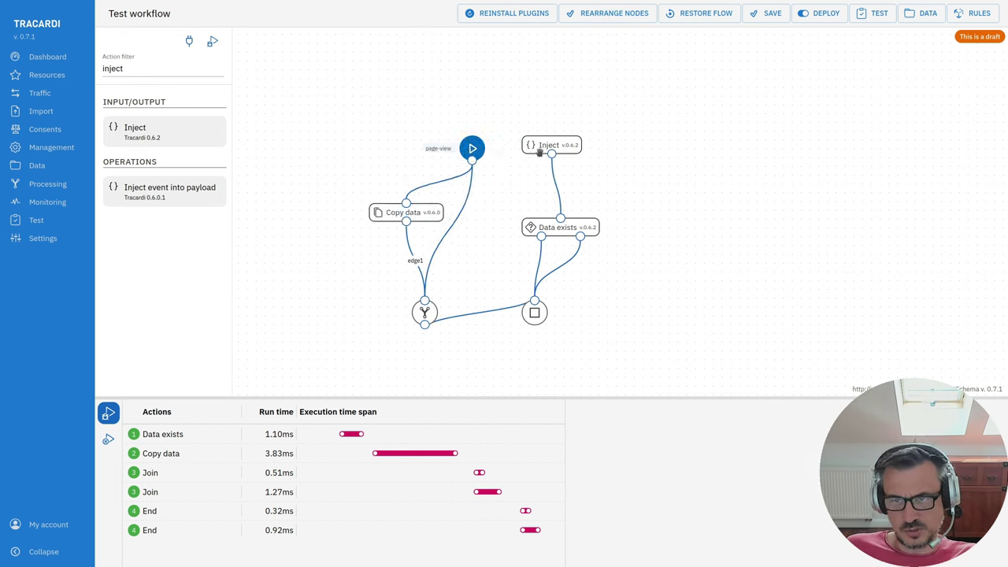
drag(551, 145, 553, 149)
drag(533, 313, 474, 362)
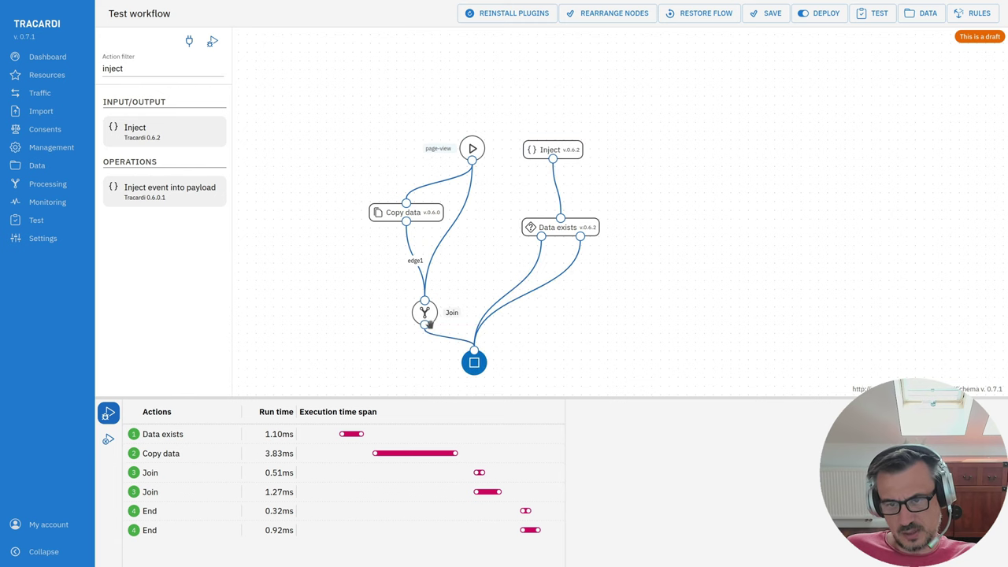
drag(424, 312, 449, 294)
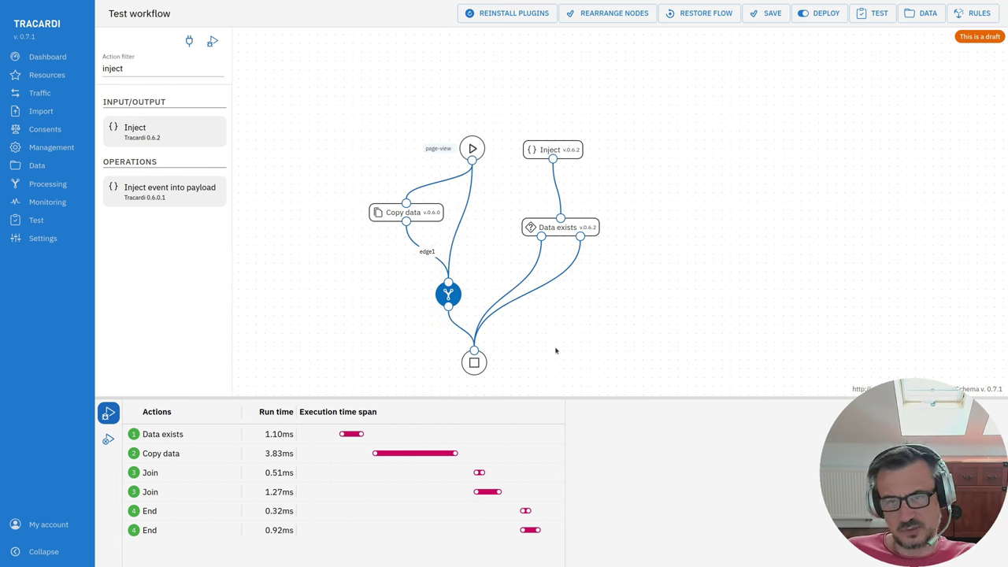
drag(449, 295, 453, 275)
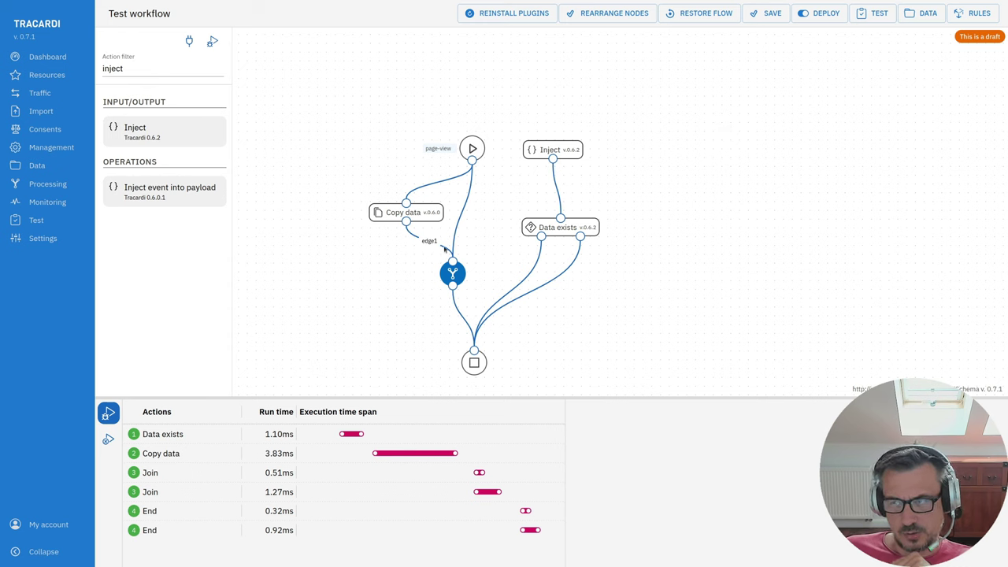
Restore the production version of the flow.
click(699, 13)
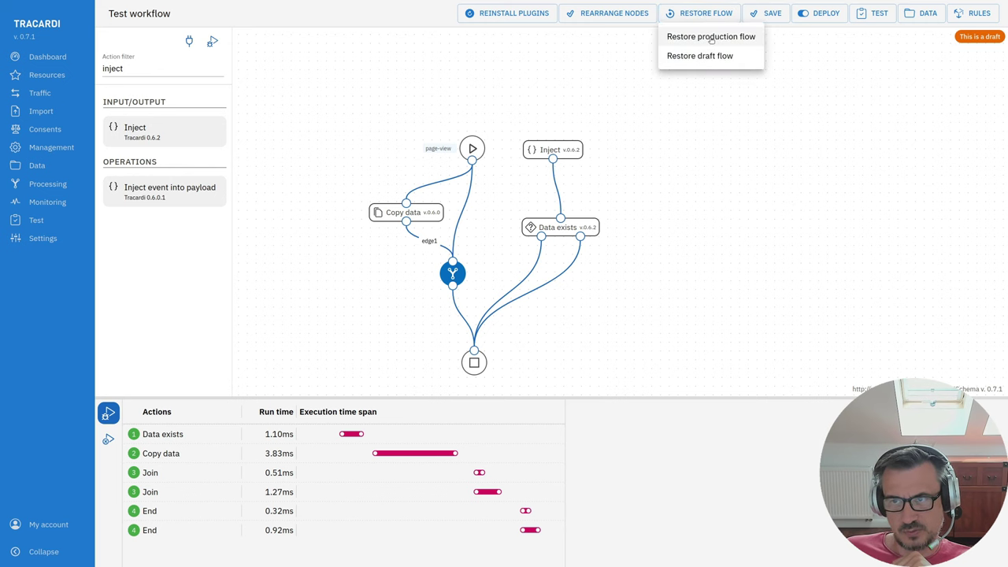
click(712, 37)
click(647, 317)
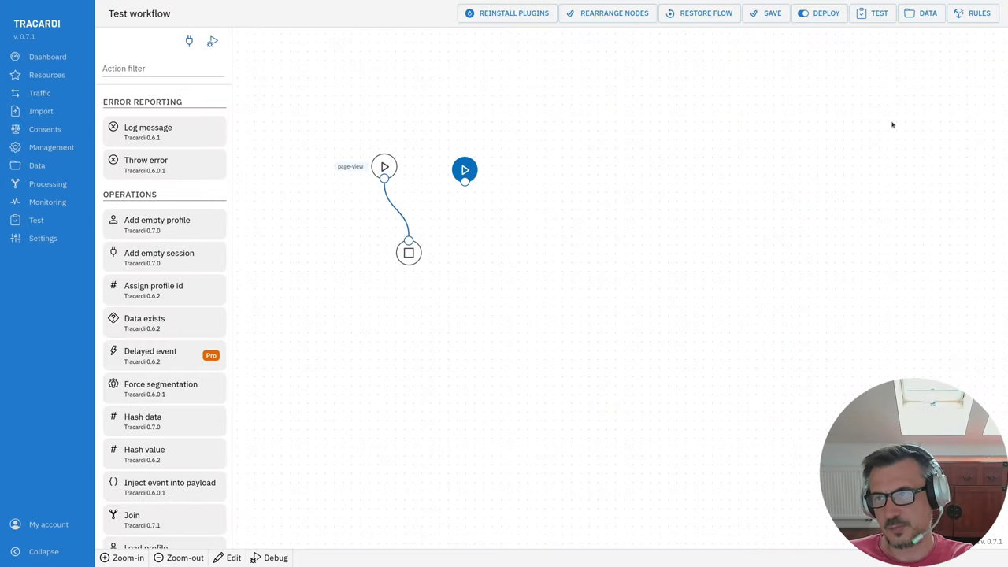
Examine the collected events and the details of the page-view event, then return to the workflow.
click(923, 13)
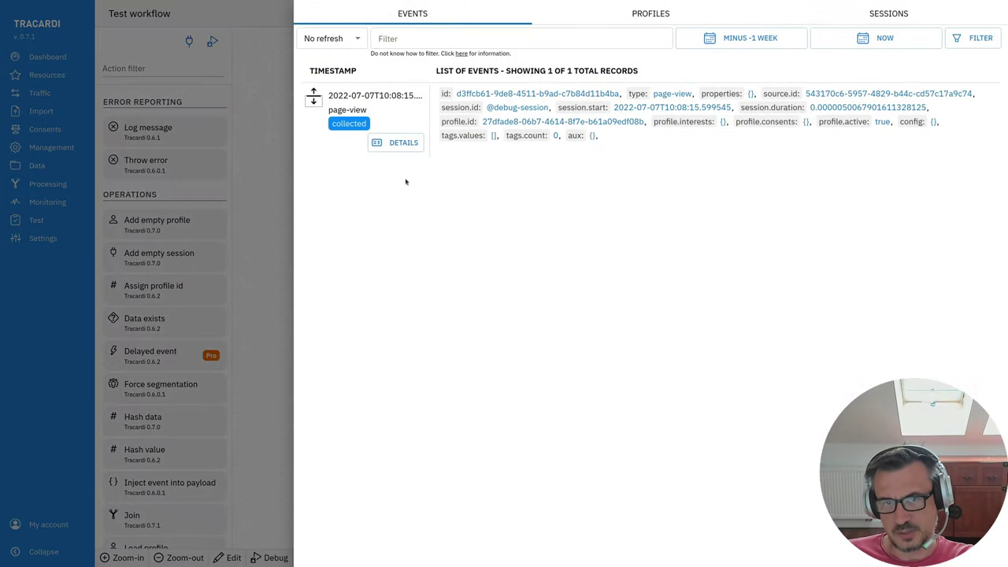
click(600, 11)
click(457, 21)
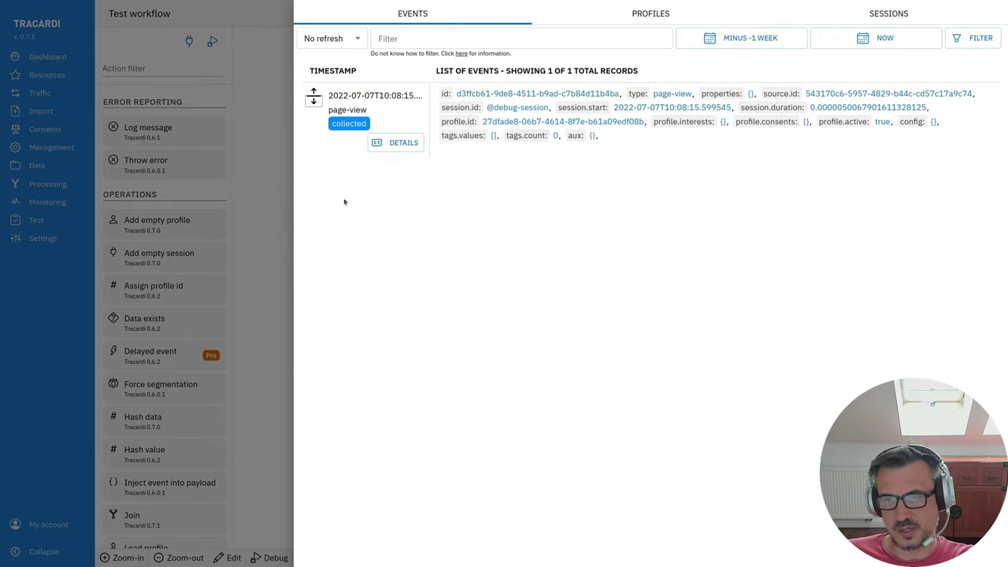
click(396, 141)
click(344, 273)
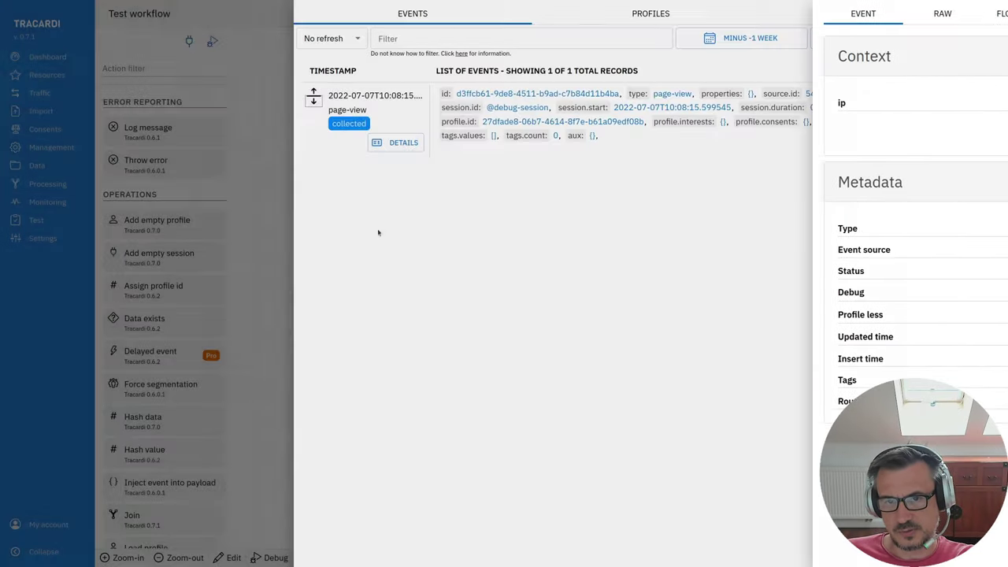
key(Escape)
Submit a test event of type page-view from the event source test and review its request and response.
click(880, 14)
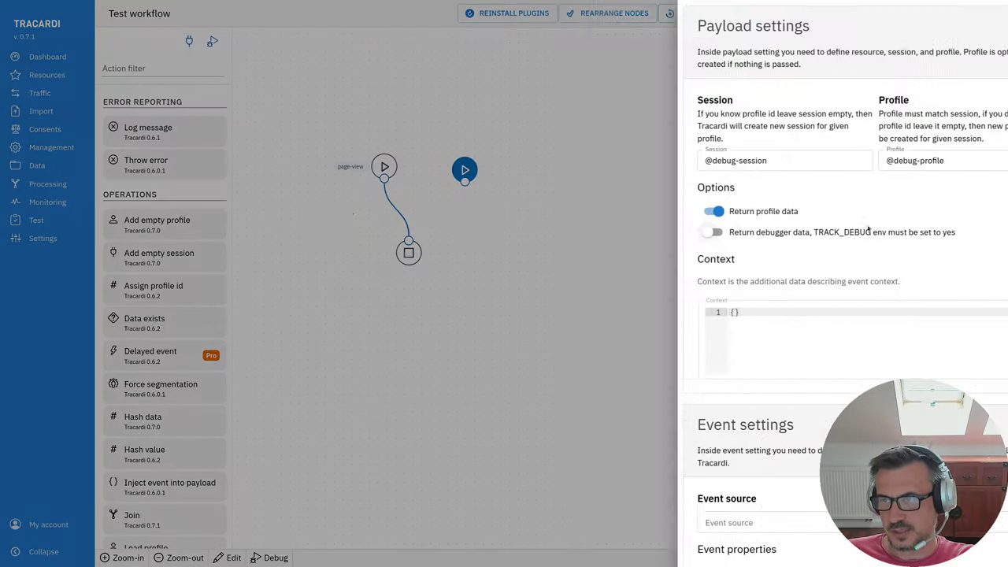
scroll(702, 316, down, 4)
click(685, 191)
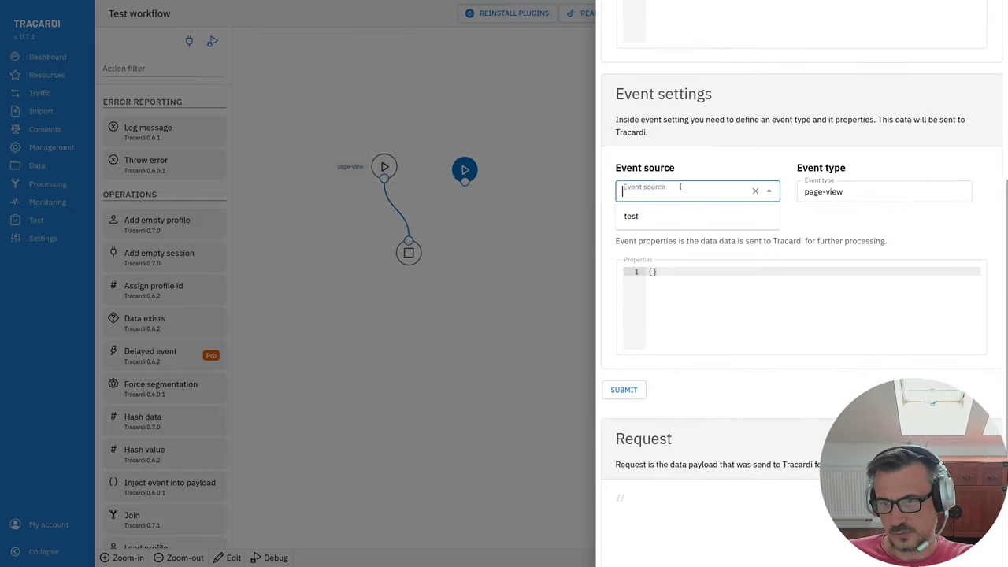
click(639, 223)
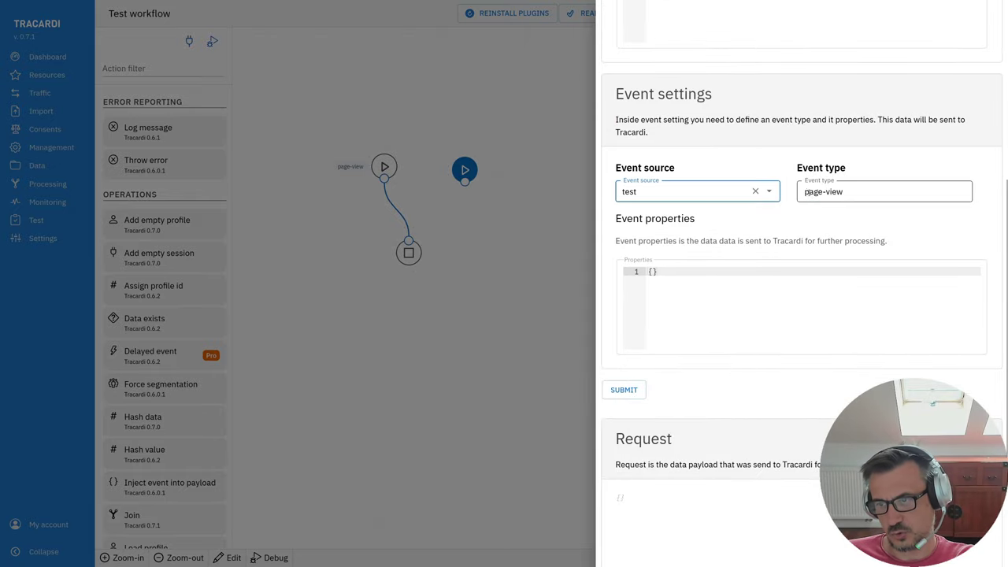
triple_click(806, 192)
key(End)
click(624, 390)
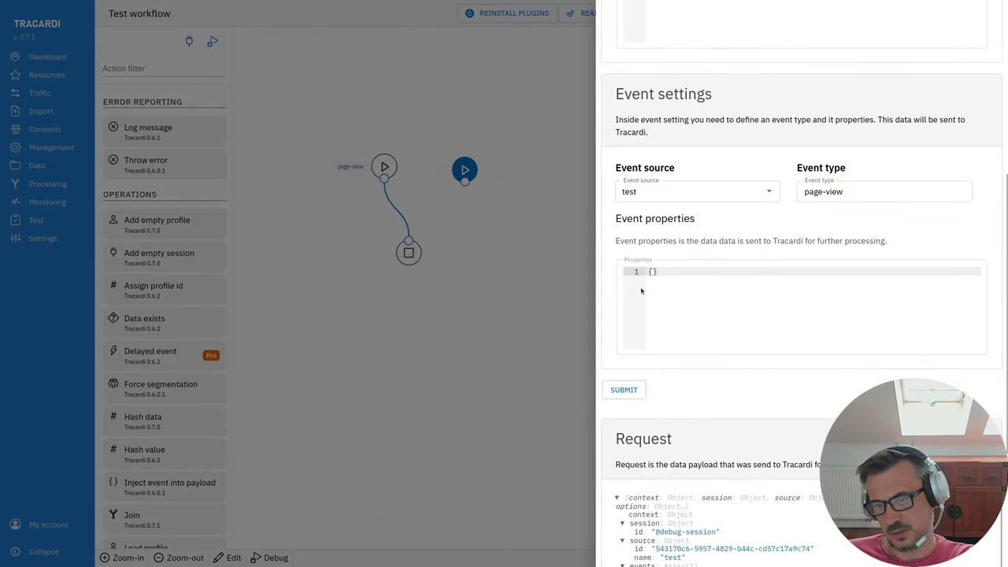
scroll(685, 471, down, 2)
scroll(686, 471, down, 1)
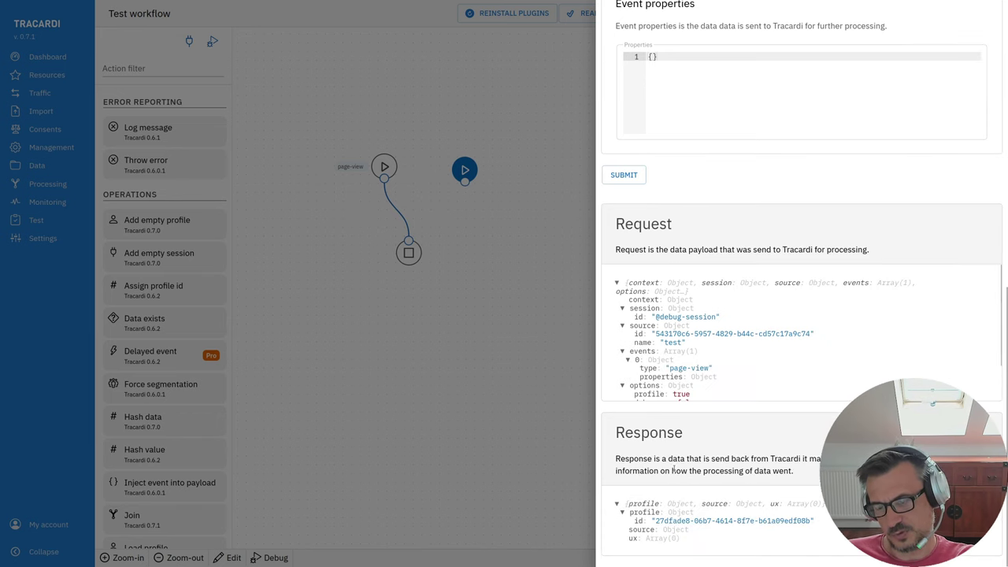
scroll(633, 214, up, 3)
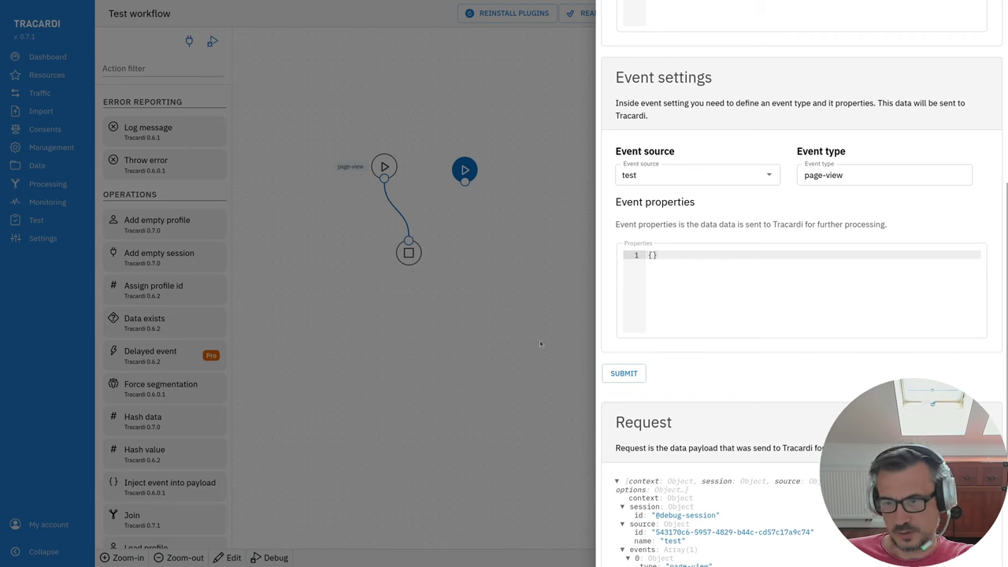
click(434, 272)
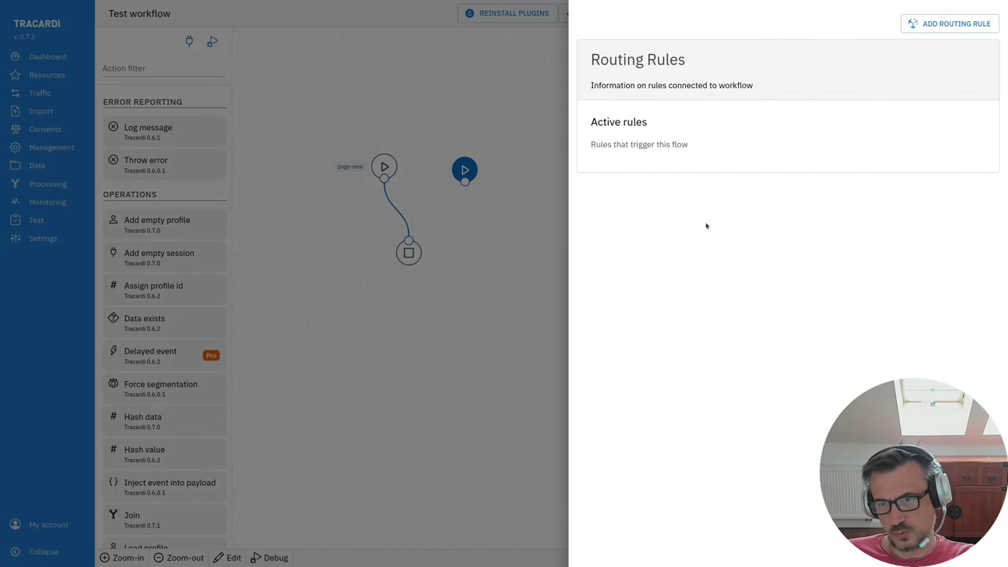
Start a new routing rule for the workflow with event type page-view and event source test.
click(955, 27)
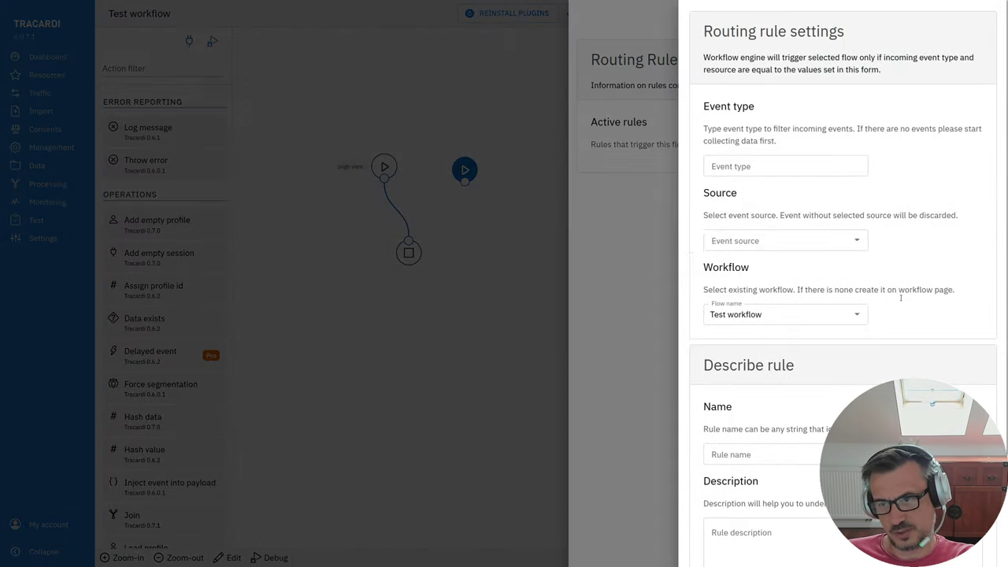
click(742, 165)
click(770, 191)
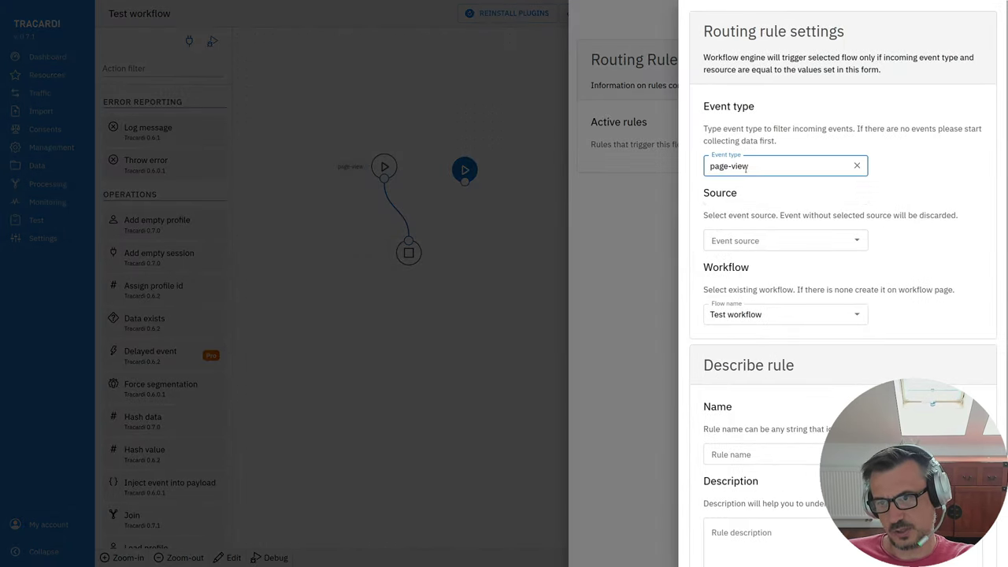
click(727, 240)
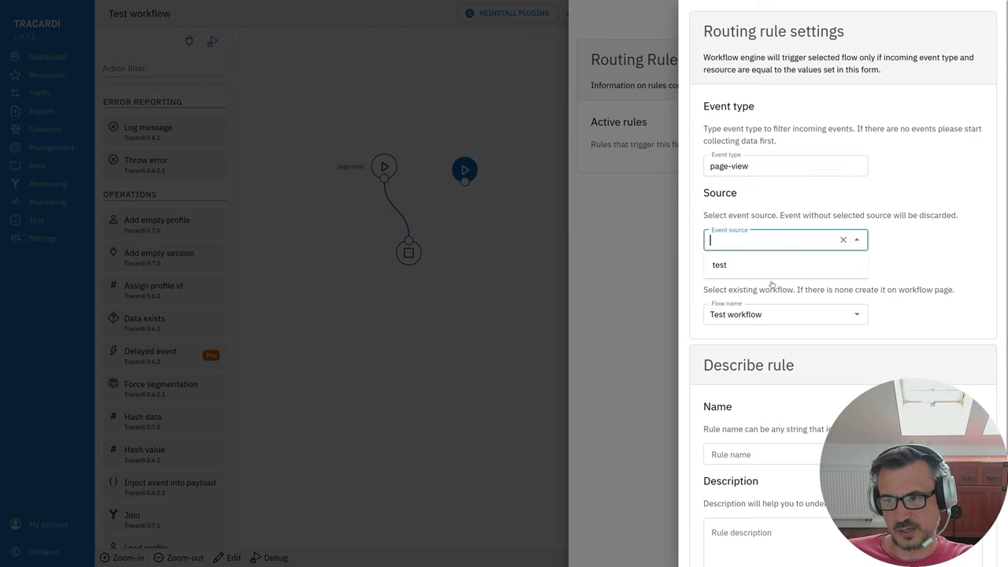
click(732, 268)
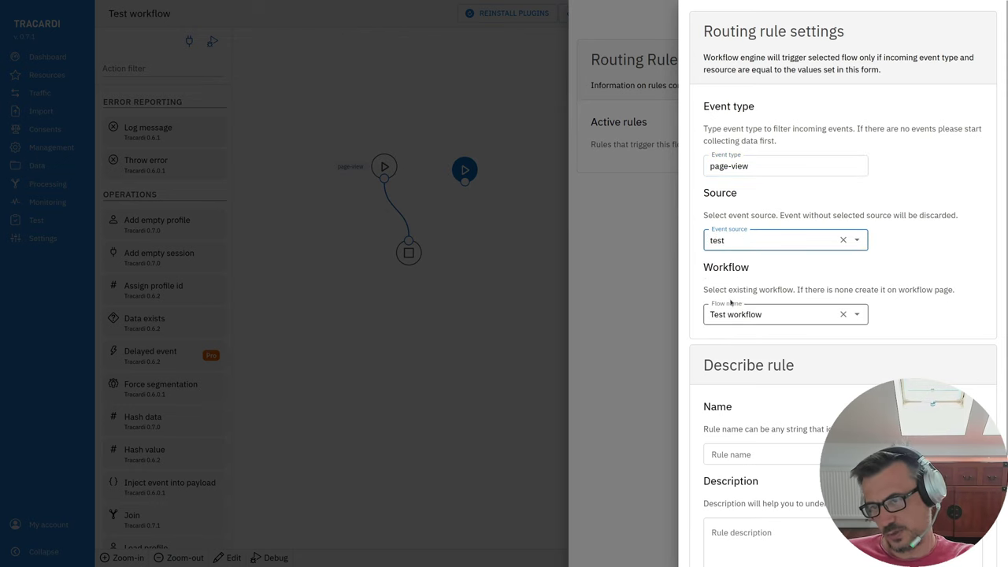
Name the routing rule Rule 1, save it and return to the workflow.
scroll(747, 446, down, 3)
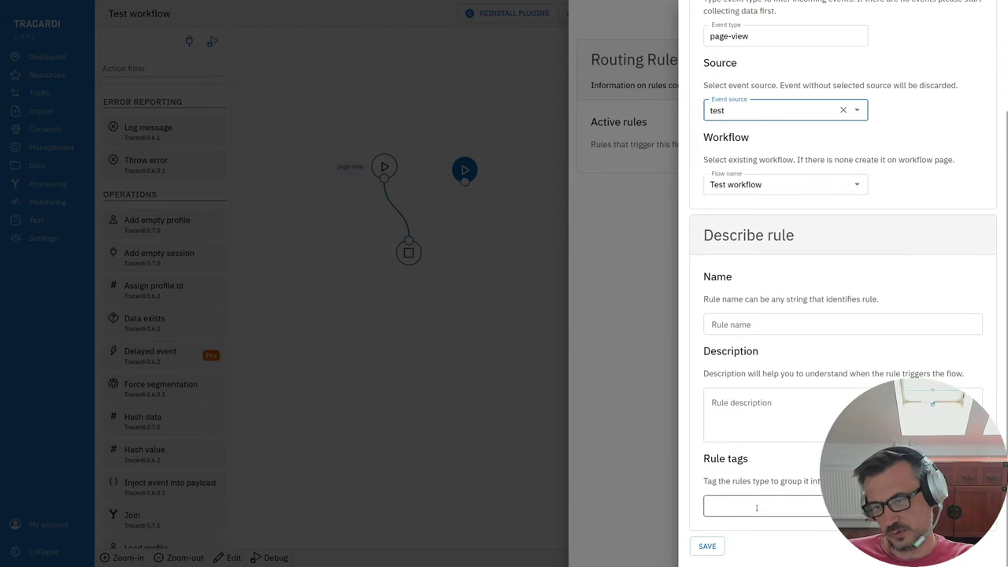
click(726, 325)
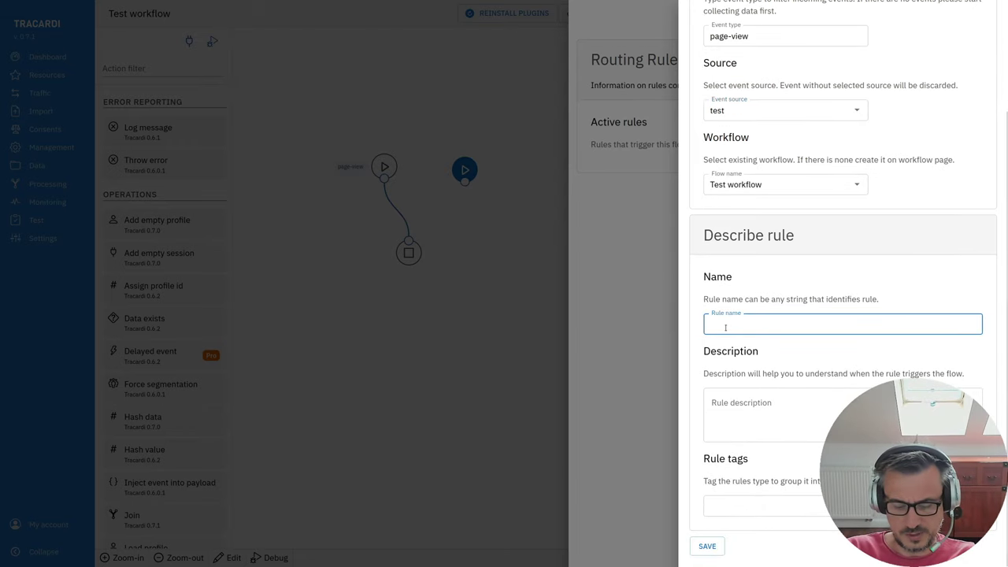
text(Rule 1)
key(Return)
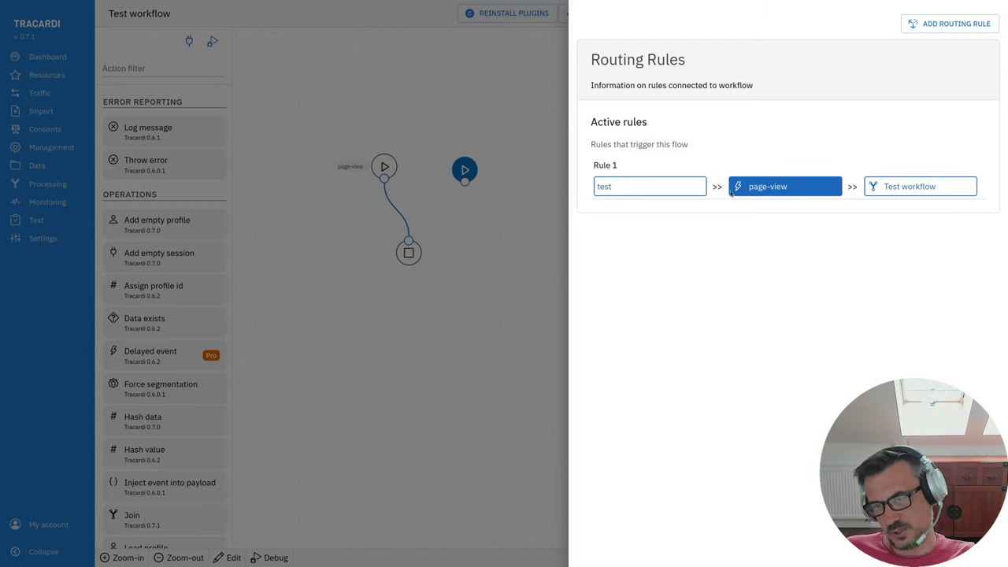
click(535, 305)
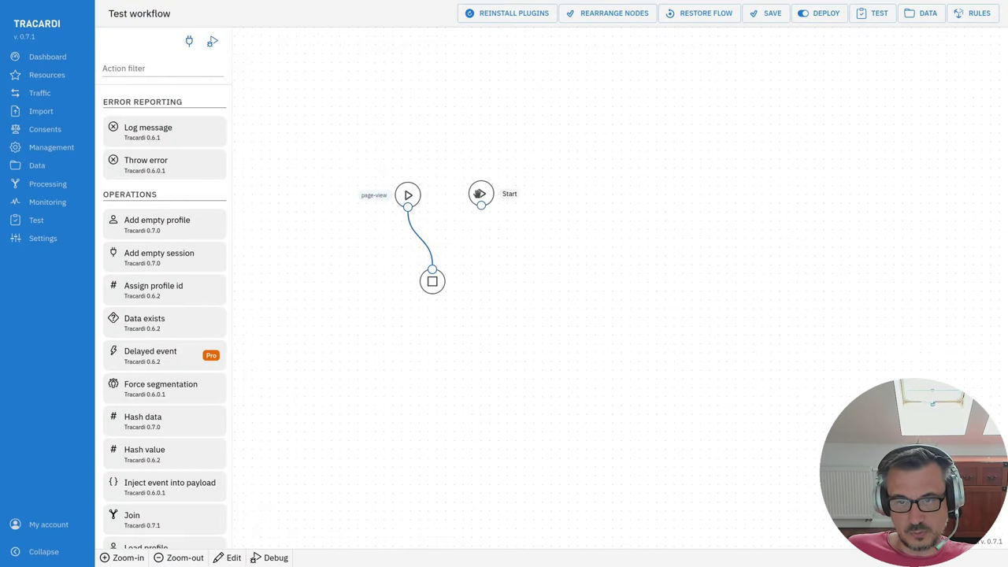
Delete the second, unconnected Start node.
click(479, 193)
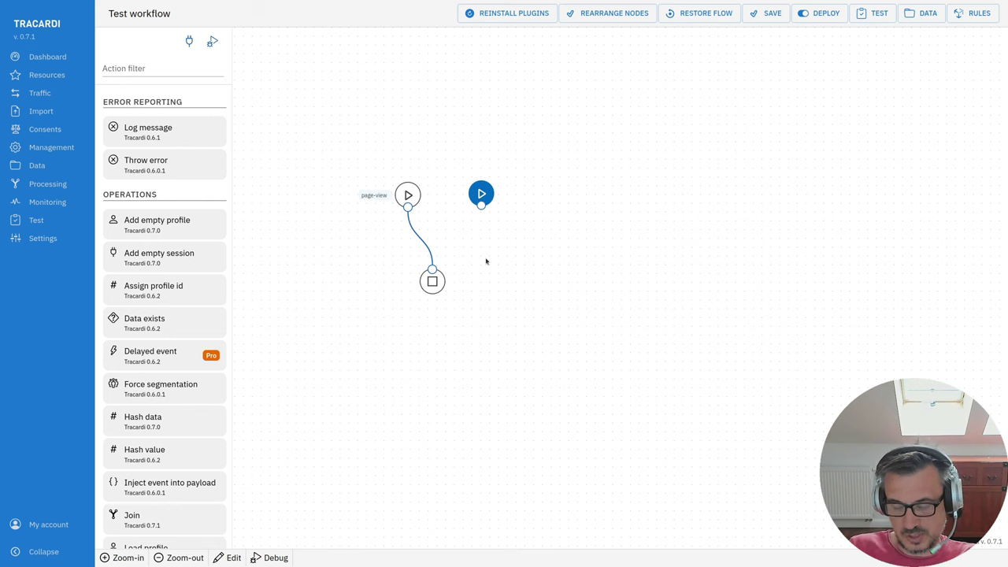
key(Delete)
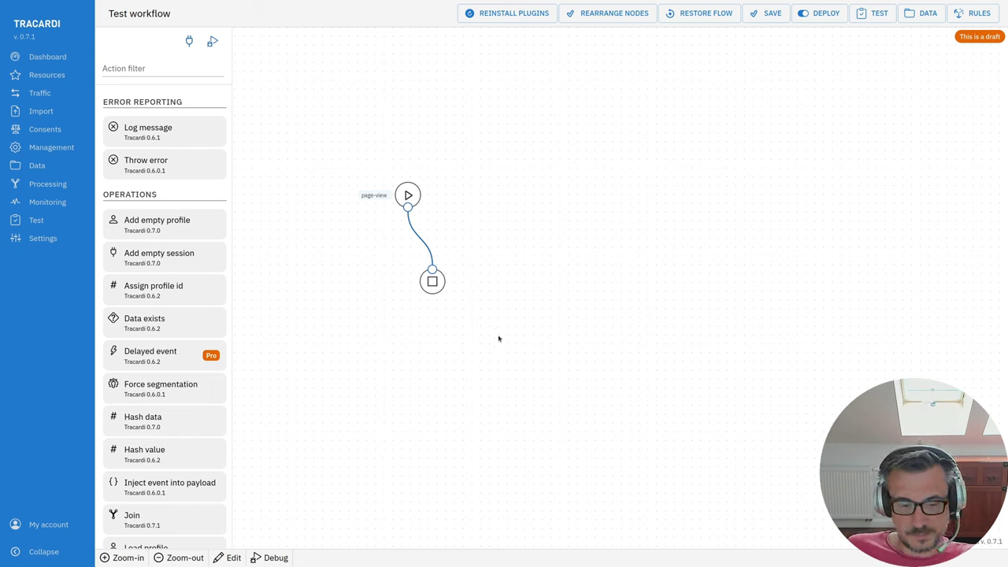
Look at the workflow's editable name, description and tags, then close them without changes.
click(126, 559)
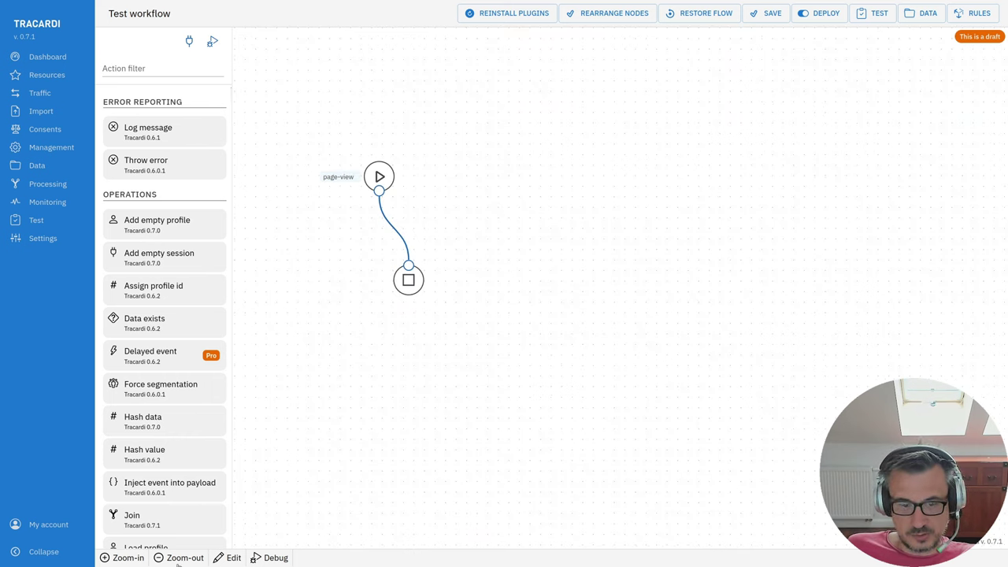
click(227, 559)
click(637, 234)
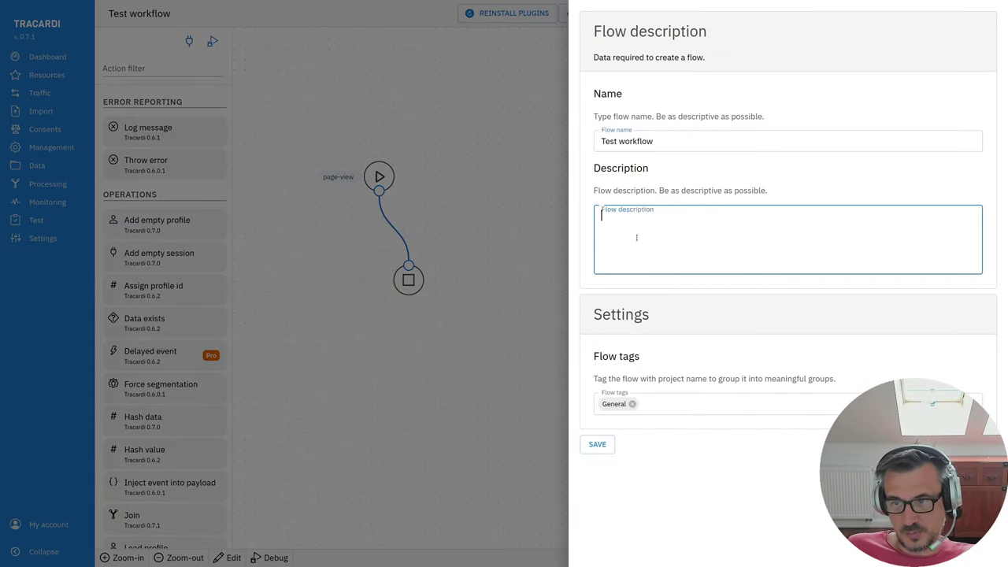
click(517, 377)
Show the debugging view and debug the workflow from there.
click(268, 558)
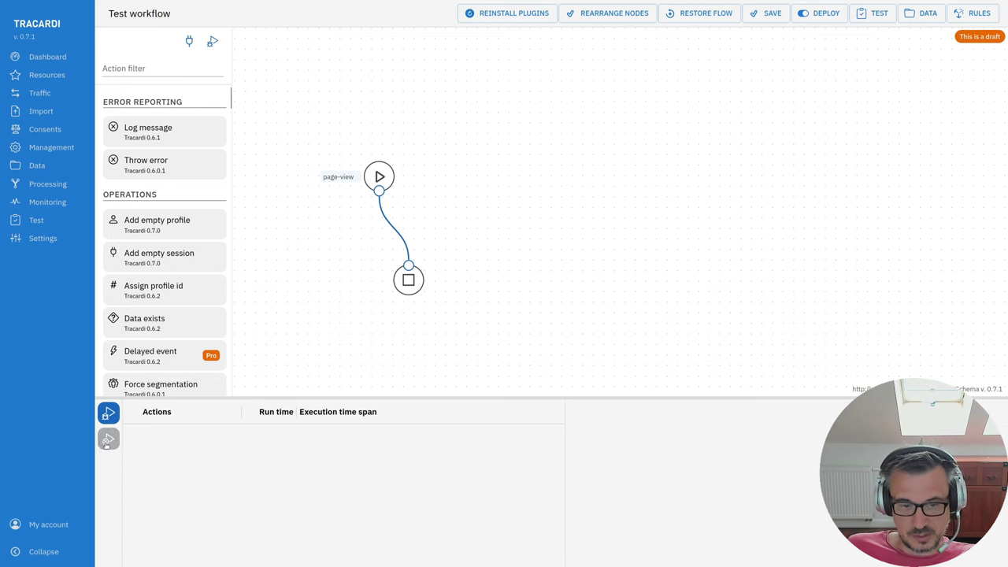
click(108, 439)
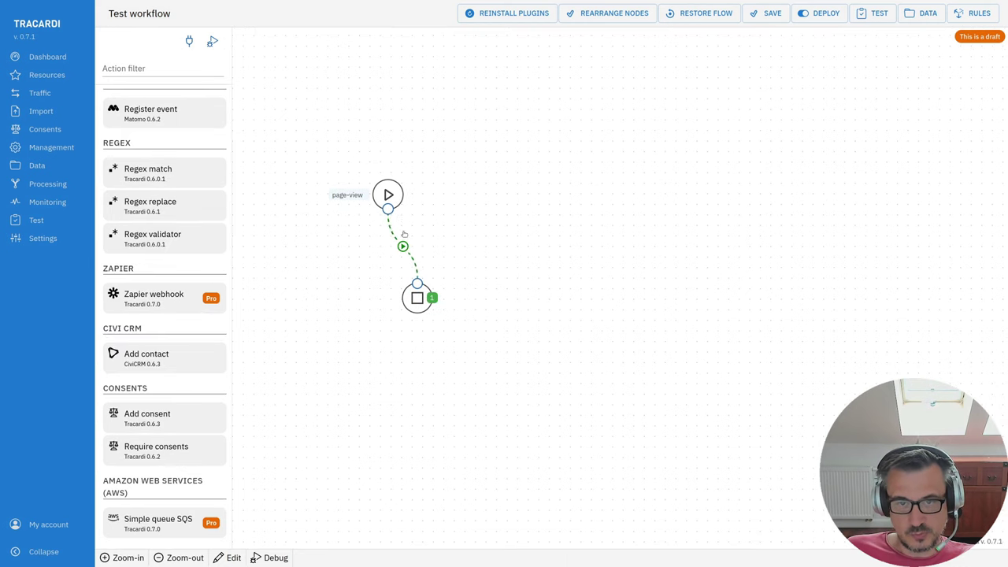
Adjust the positions of the Start and End nodes and select both nodes together.
mouse_move(389, 195)
mouse_down()
mouse_move(447, 195)
mouse_move(398, 208)
mouse_up()
mouse_move(417, 298)
mouse_down()
mouse_move(425, 308)
mouse_move(419, 302)
mouse_up()
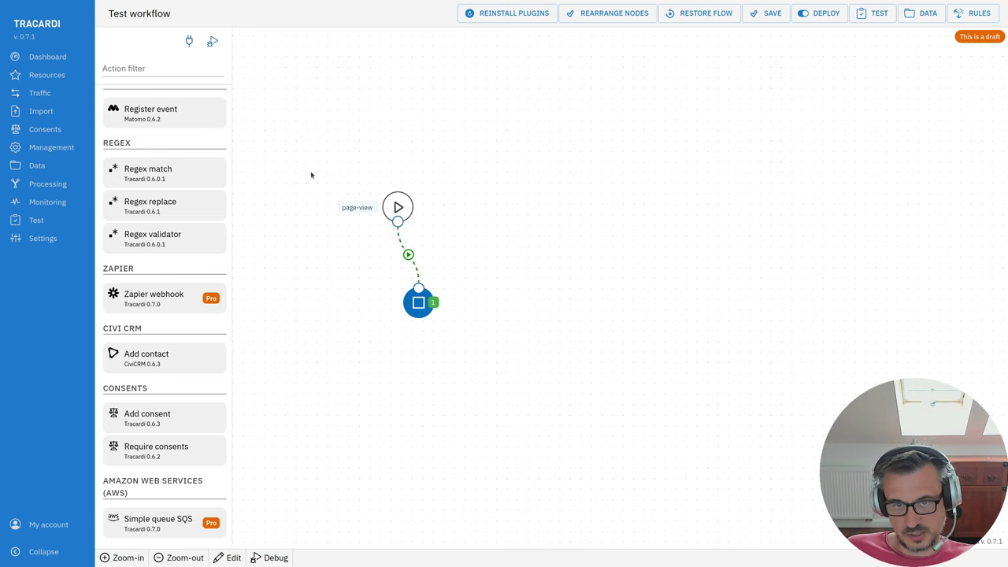
drag(310, 173, 569, 299)
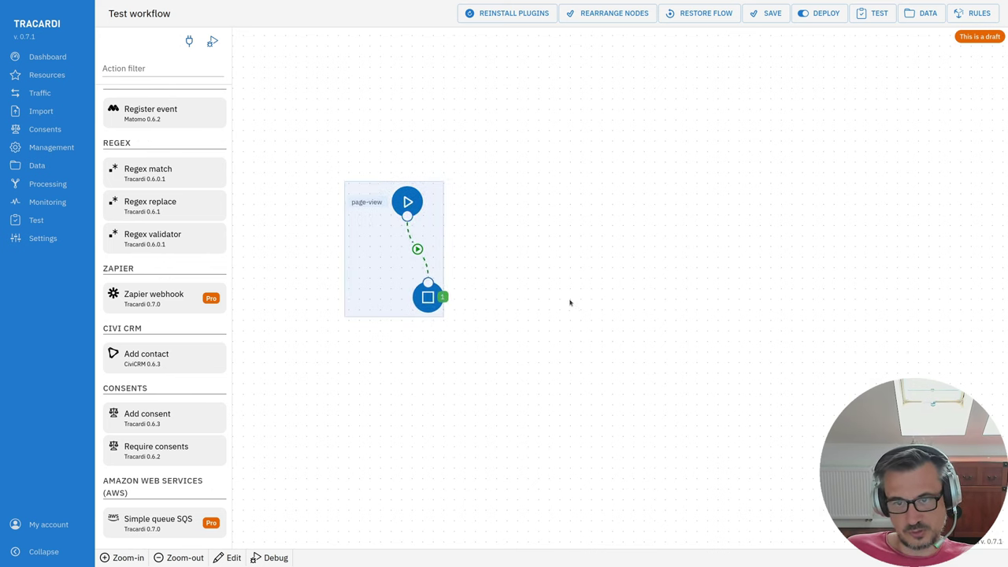
Add a Zapier webhook node beside the Start node and open its configuration.
click(614, 394)
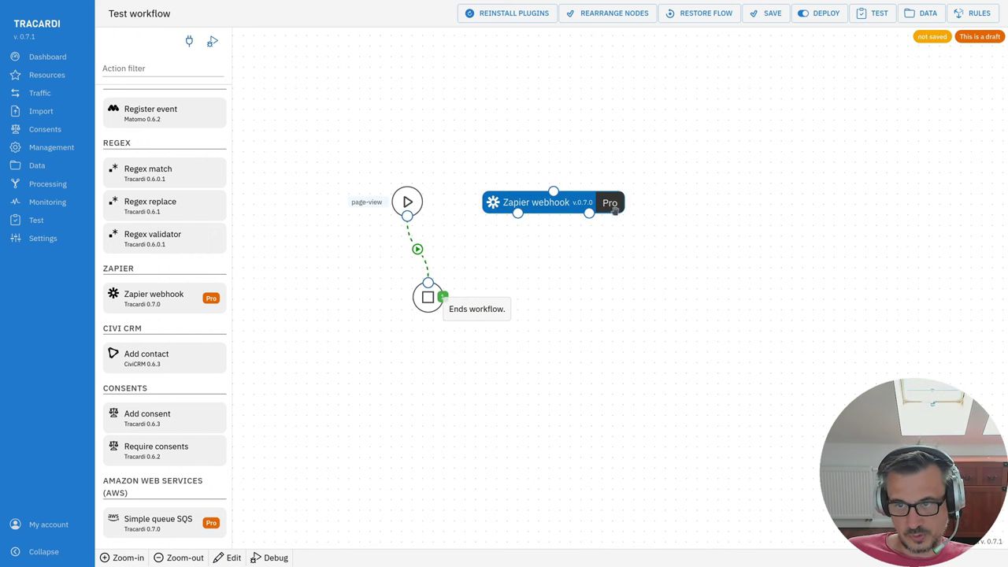
click(579, 209)
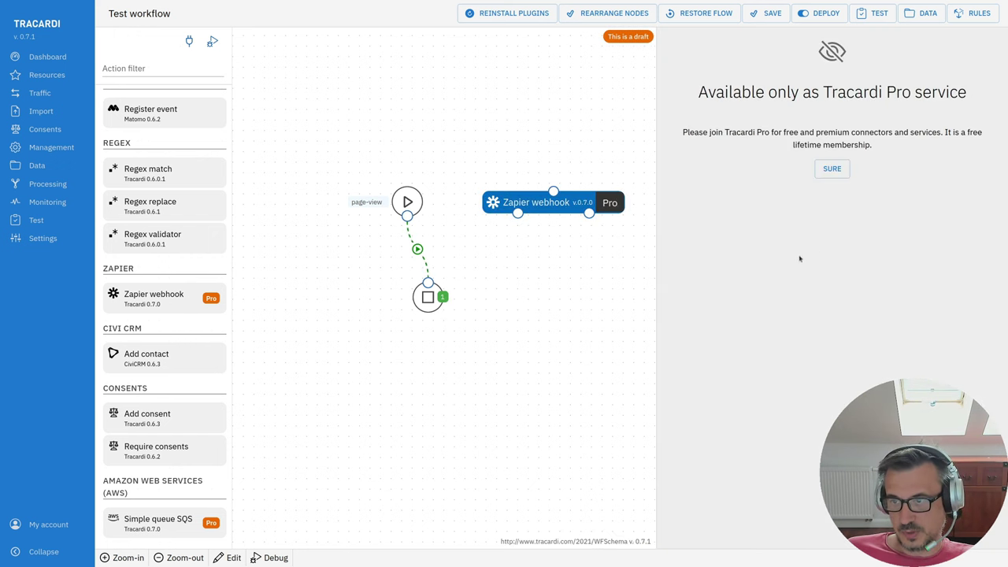